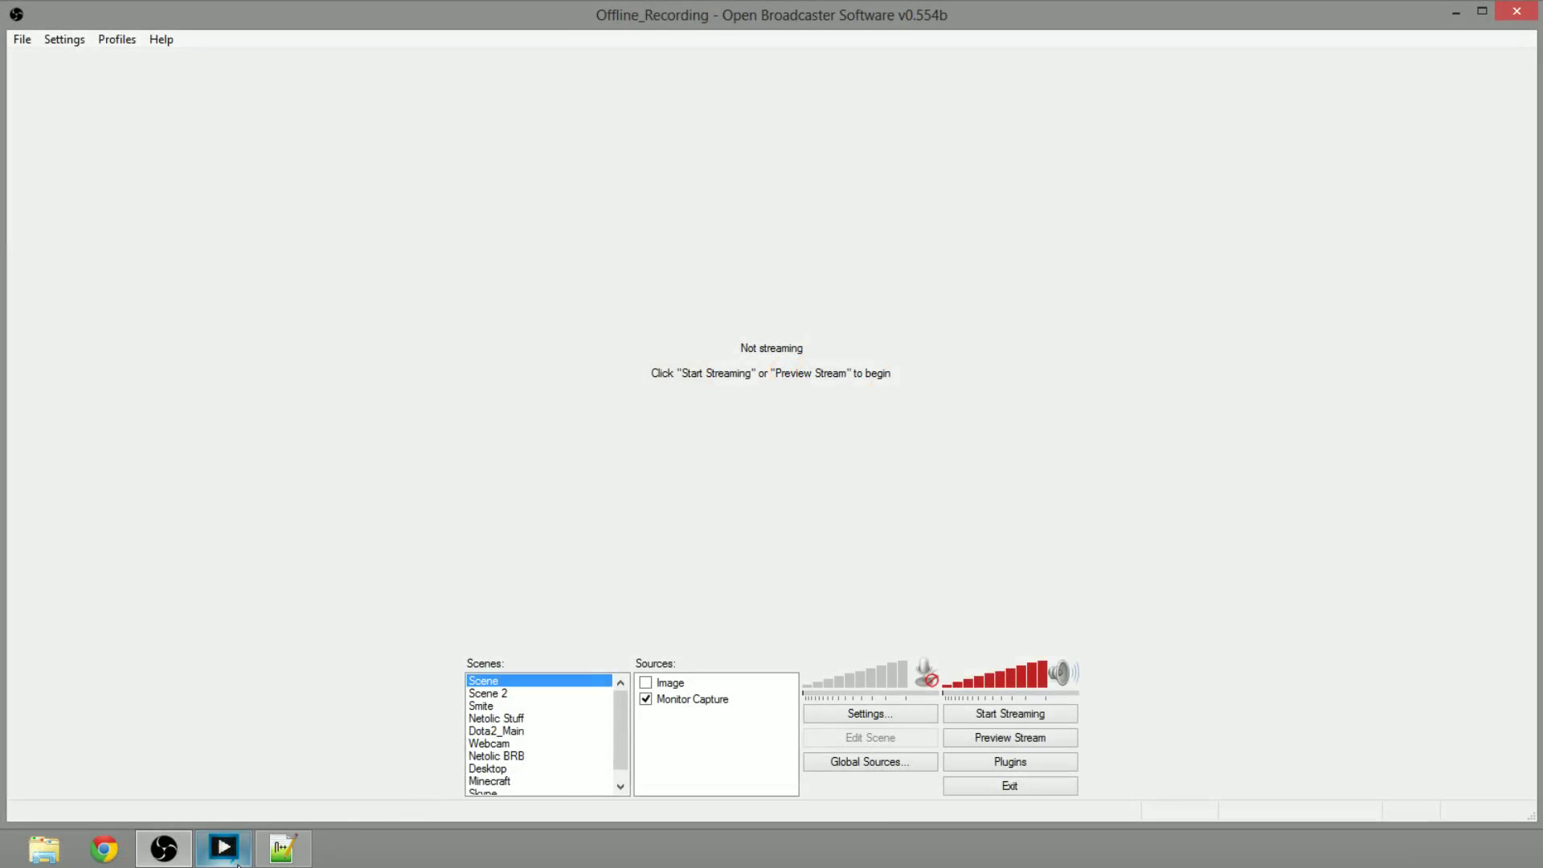
Minimize OBS from the taskbar to show the Denial Esports tutorial desktop.
left_click(238, 863)
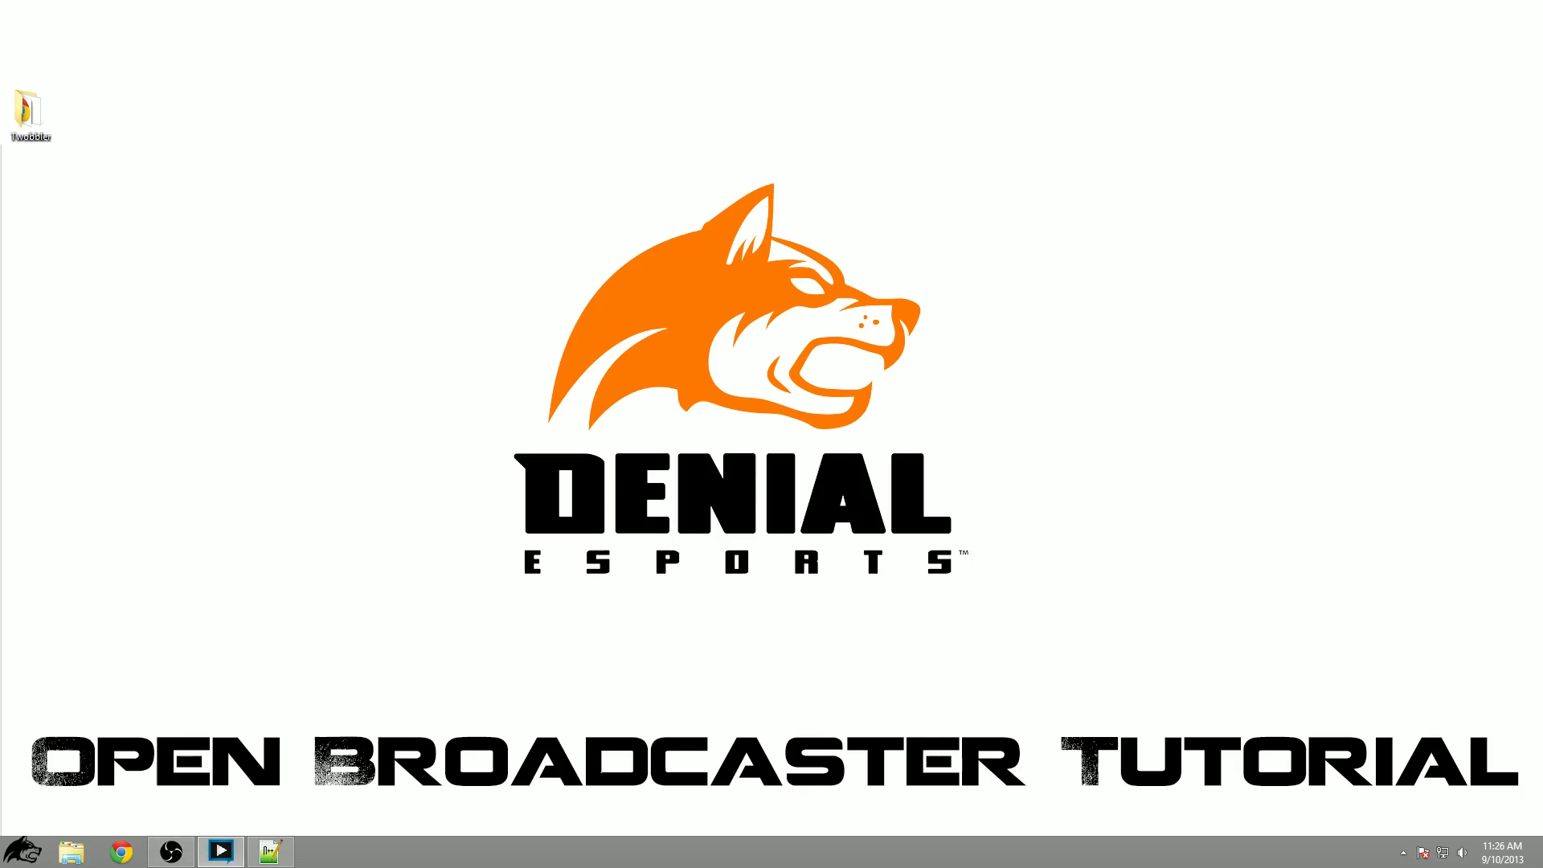
Open the Twobbler link from the Notepad++ notes, run AdobeAIRInstaller.exe, and close the Adobe AIR tab.
left_click(270, 852)
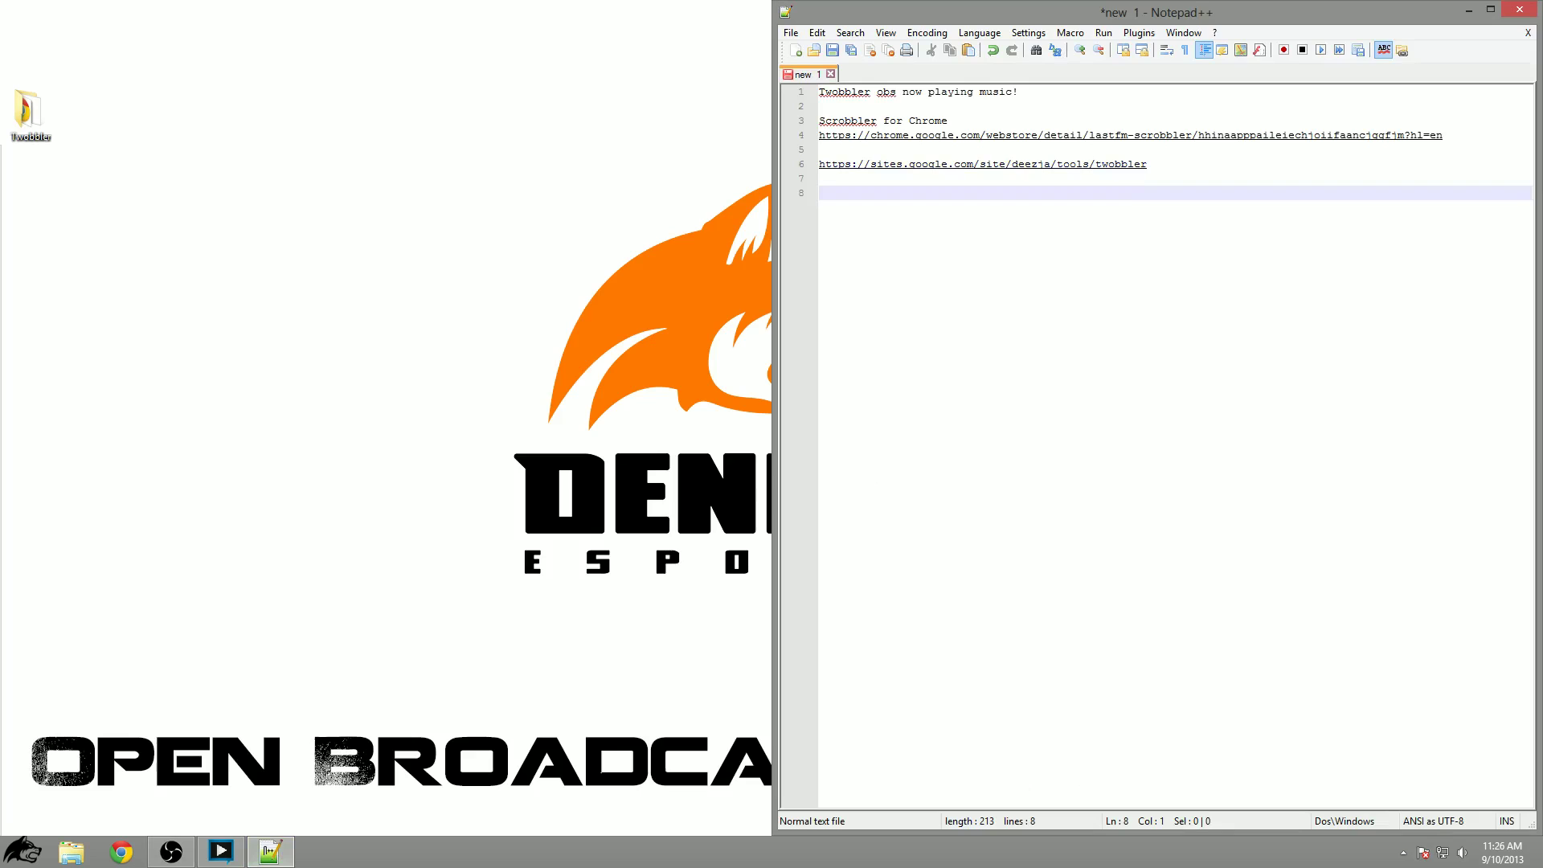
left_click(993, 165)
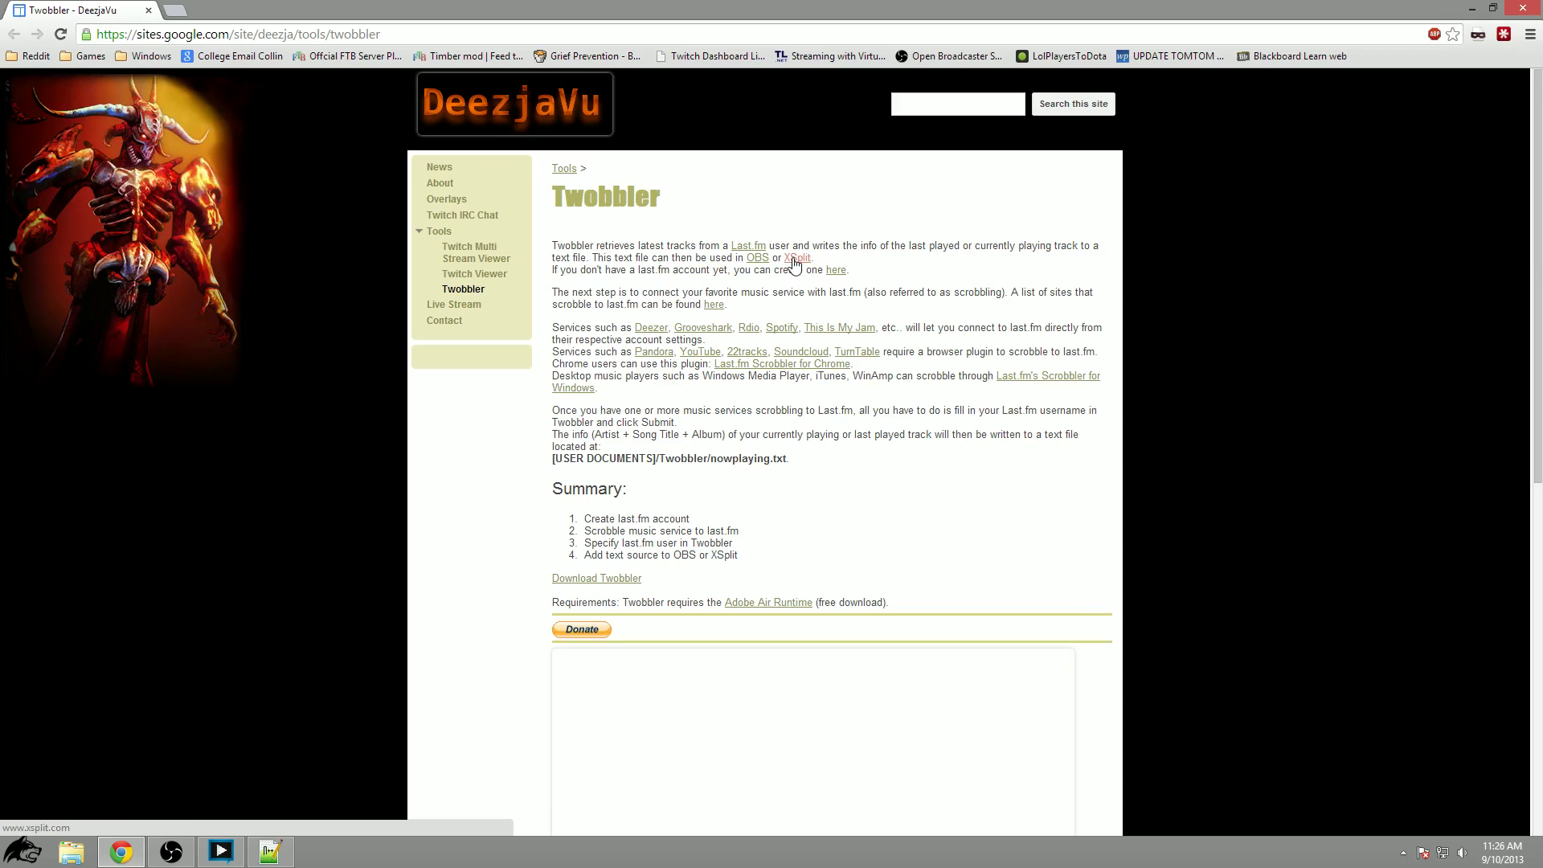
scroll(1138, 207, "down", 3)
scroll(1138, 199, "down", 3)
scroll(1138, 189, "up", 8)
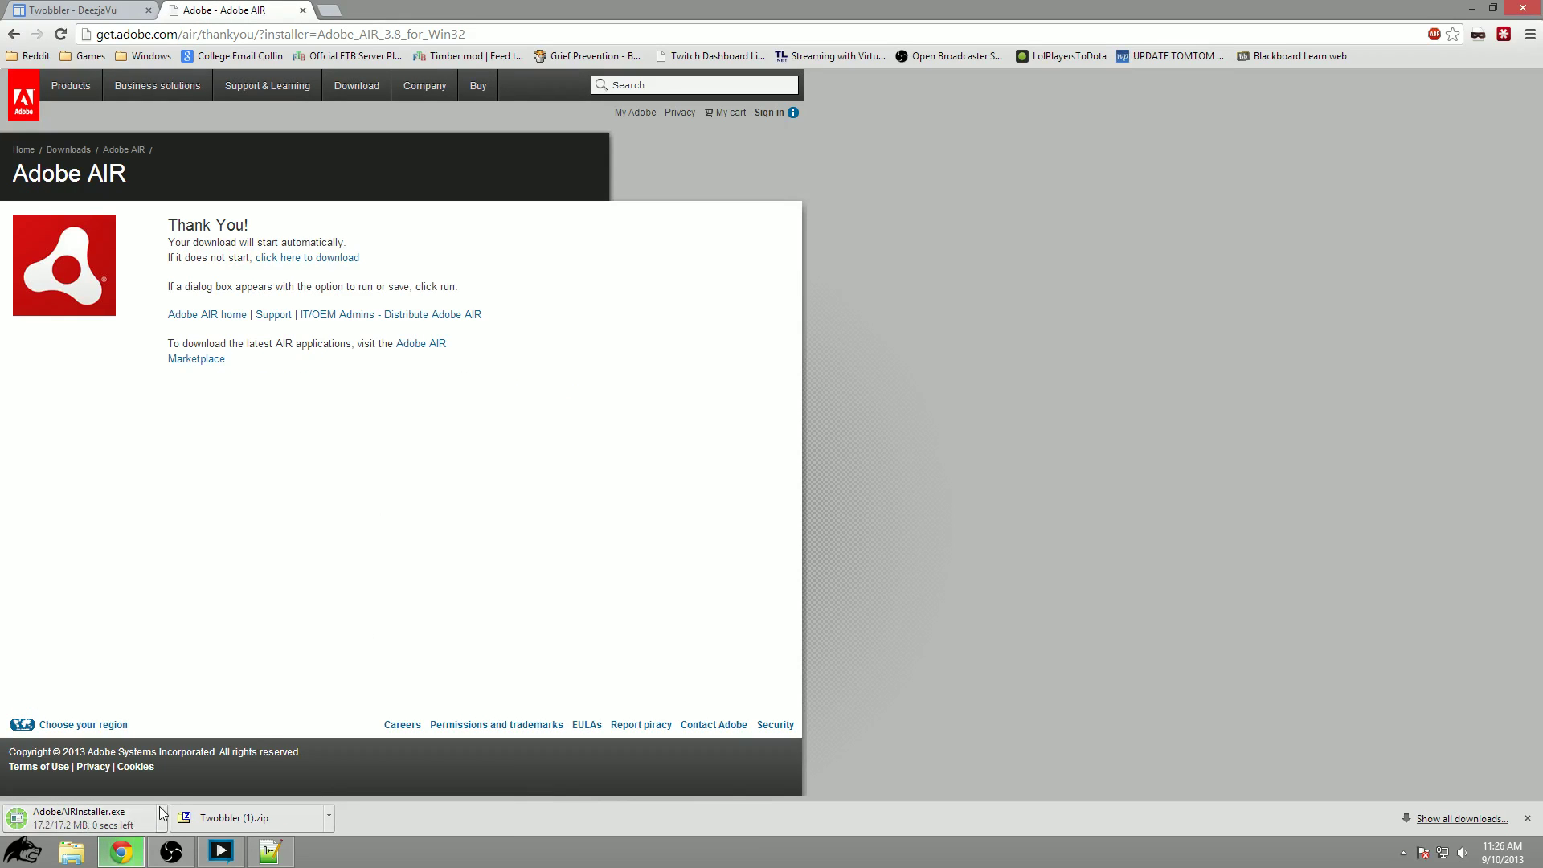
left_click(120, 821)
left_click(303, 10)
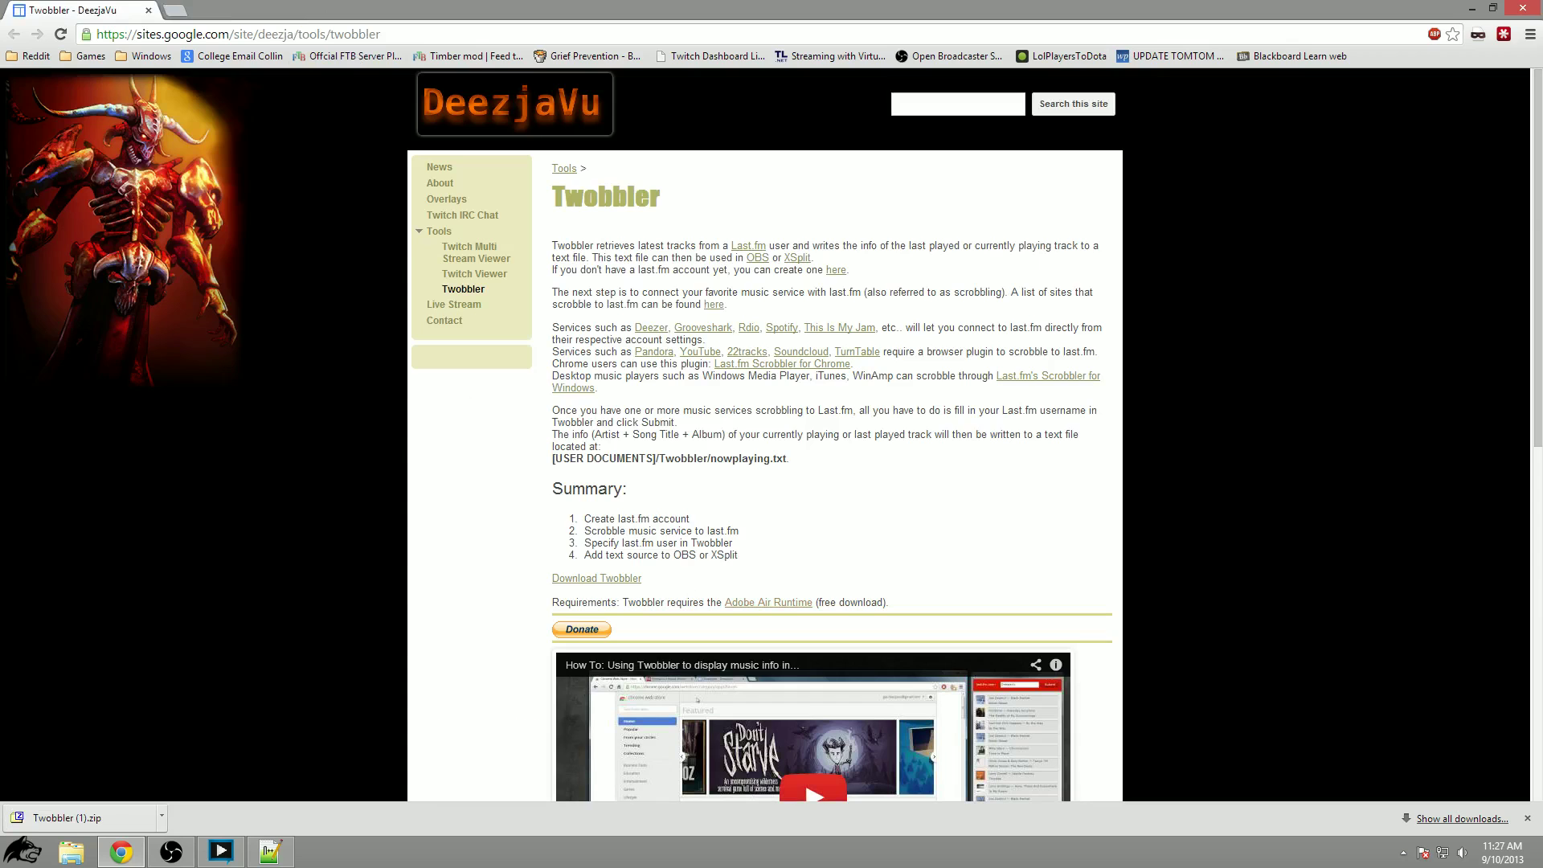
Complete the Adobe AIR setup with Update and Finish.
left_click(1513, 8)
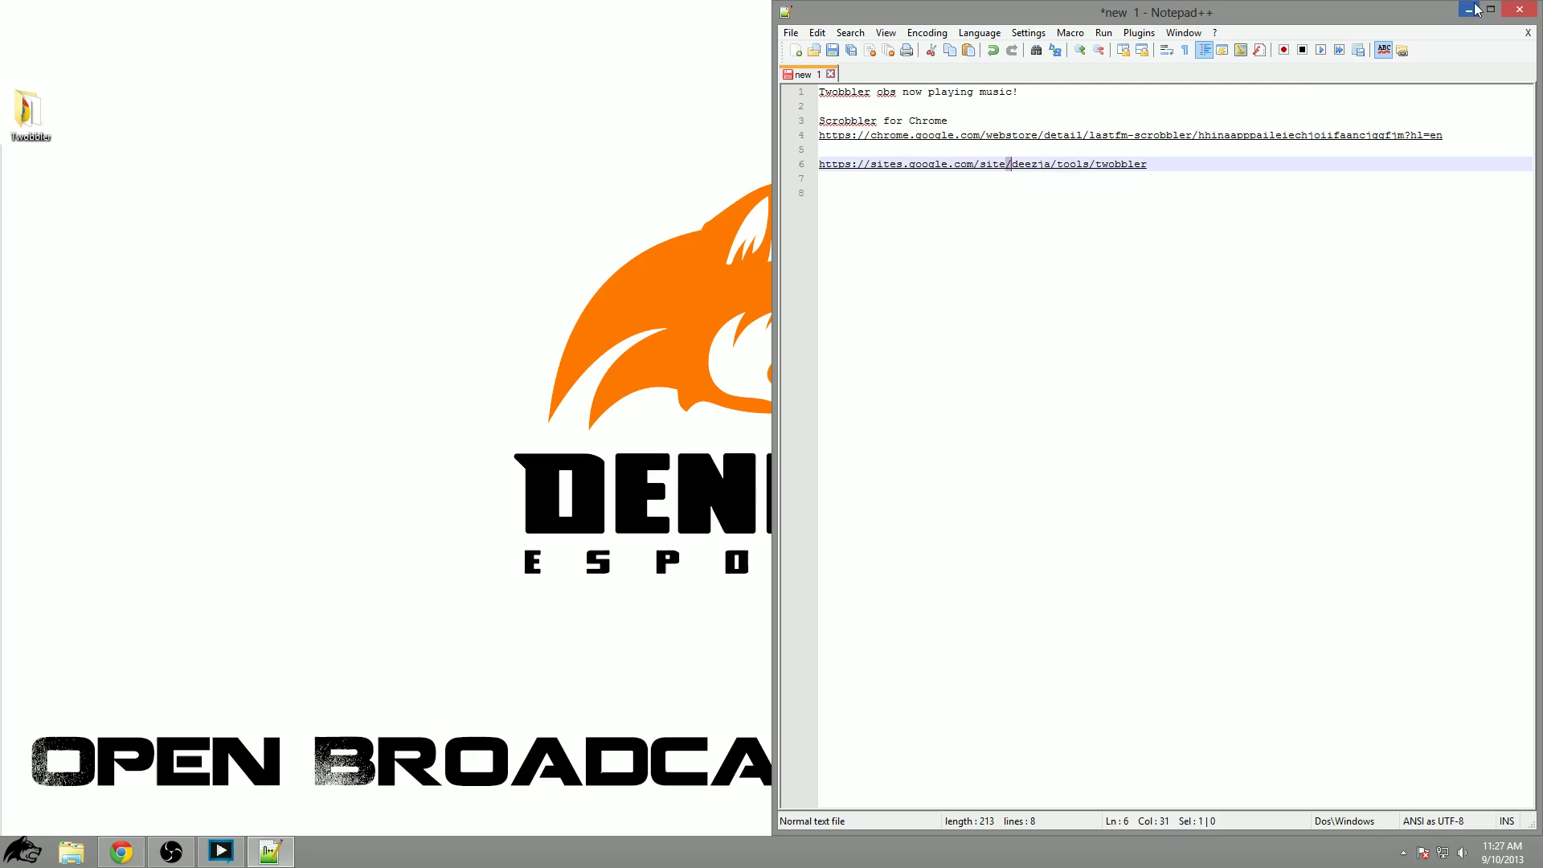
left_click(201, 267)
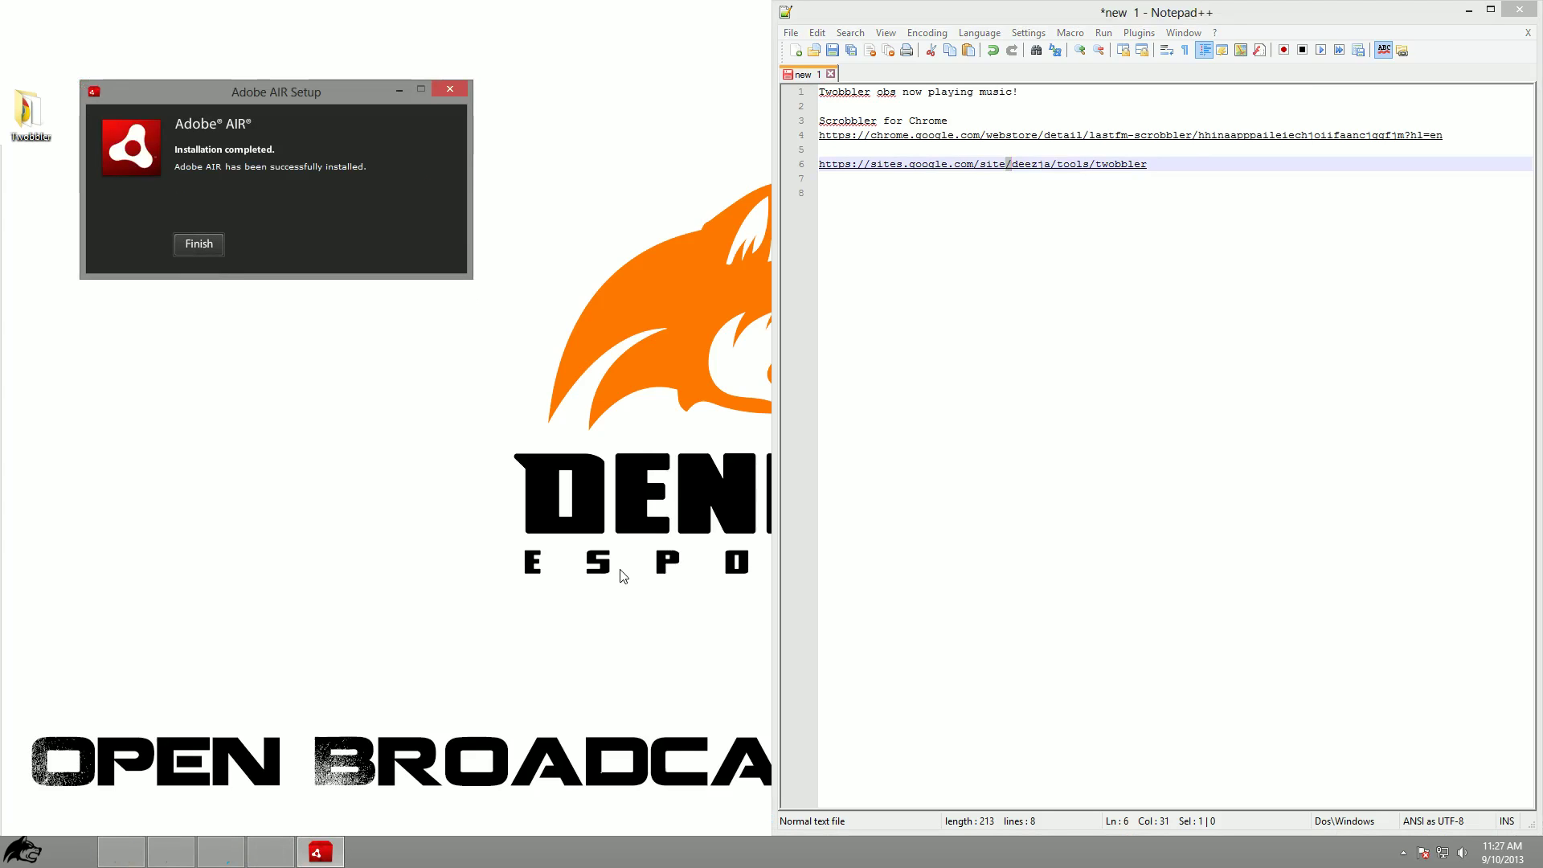
left_click(200, 243)
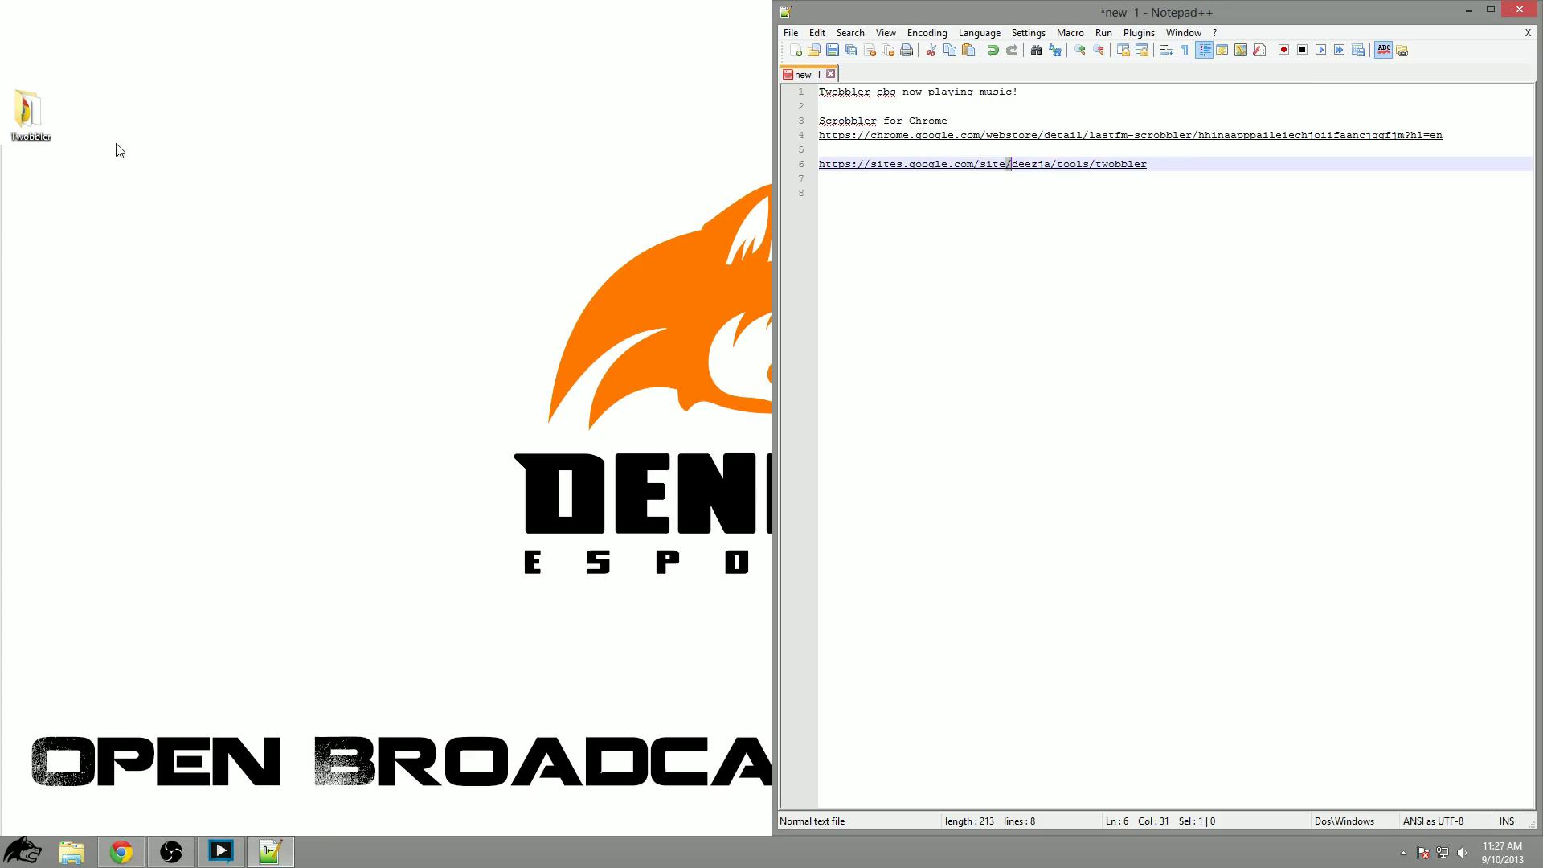
Open the Twobbler folder, run Twobbler v1.0.9.air, and select the last.fm username.
double_click(30, 116)
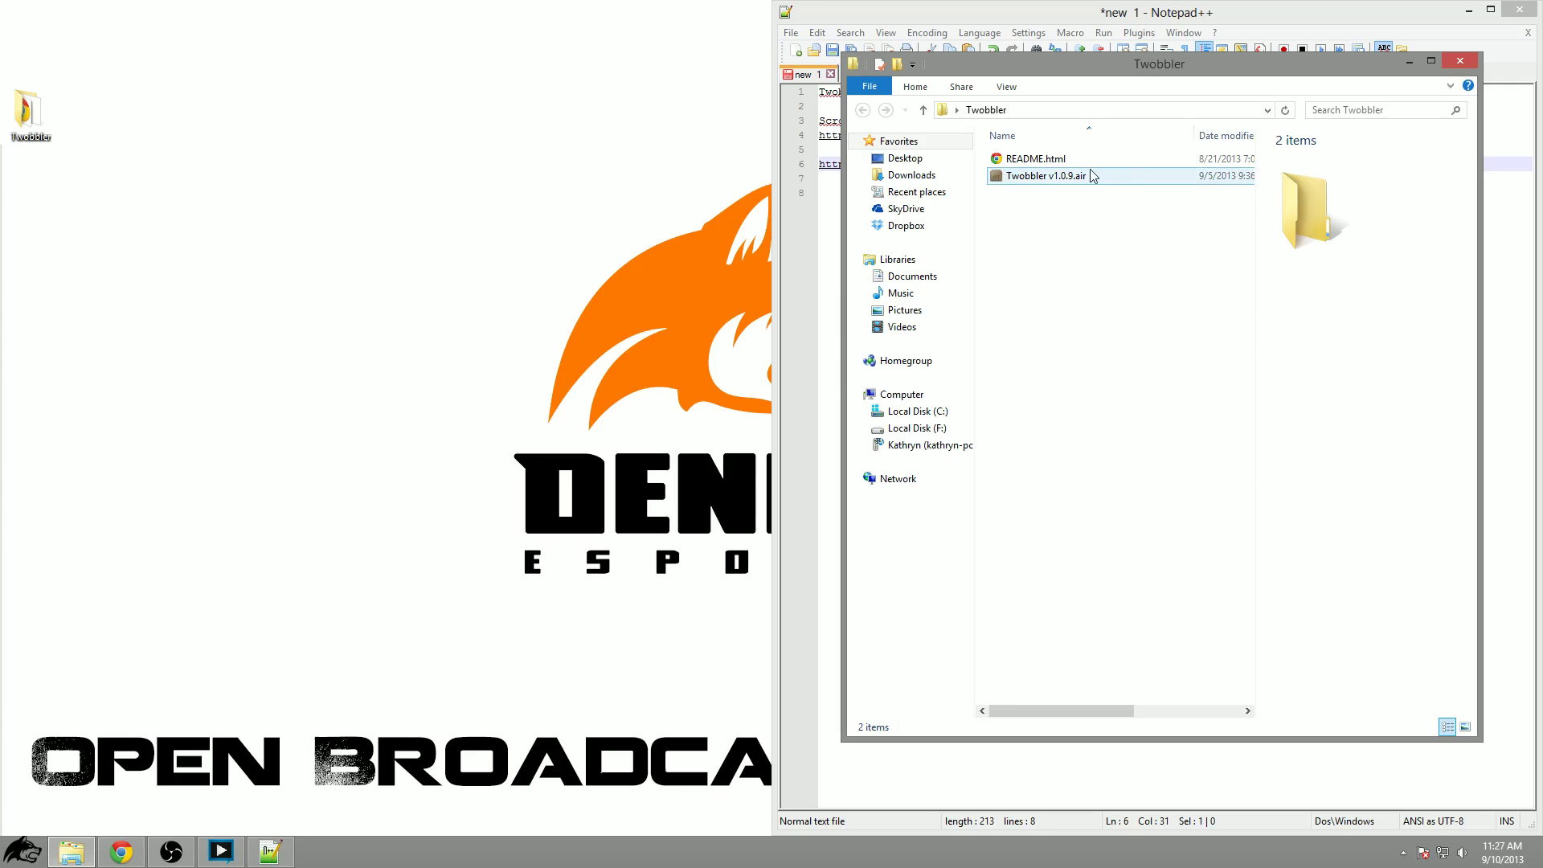
left_click_drag(1055, 71, 446, 107)
double_click(447, 220)
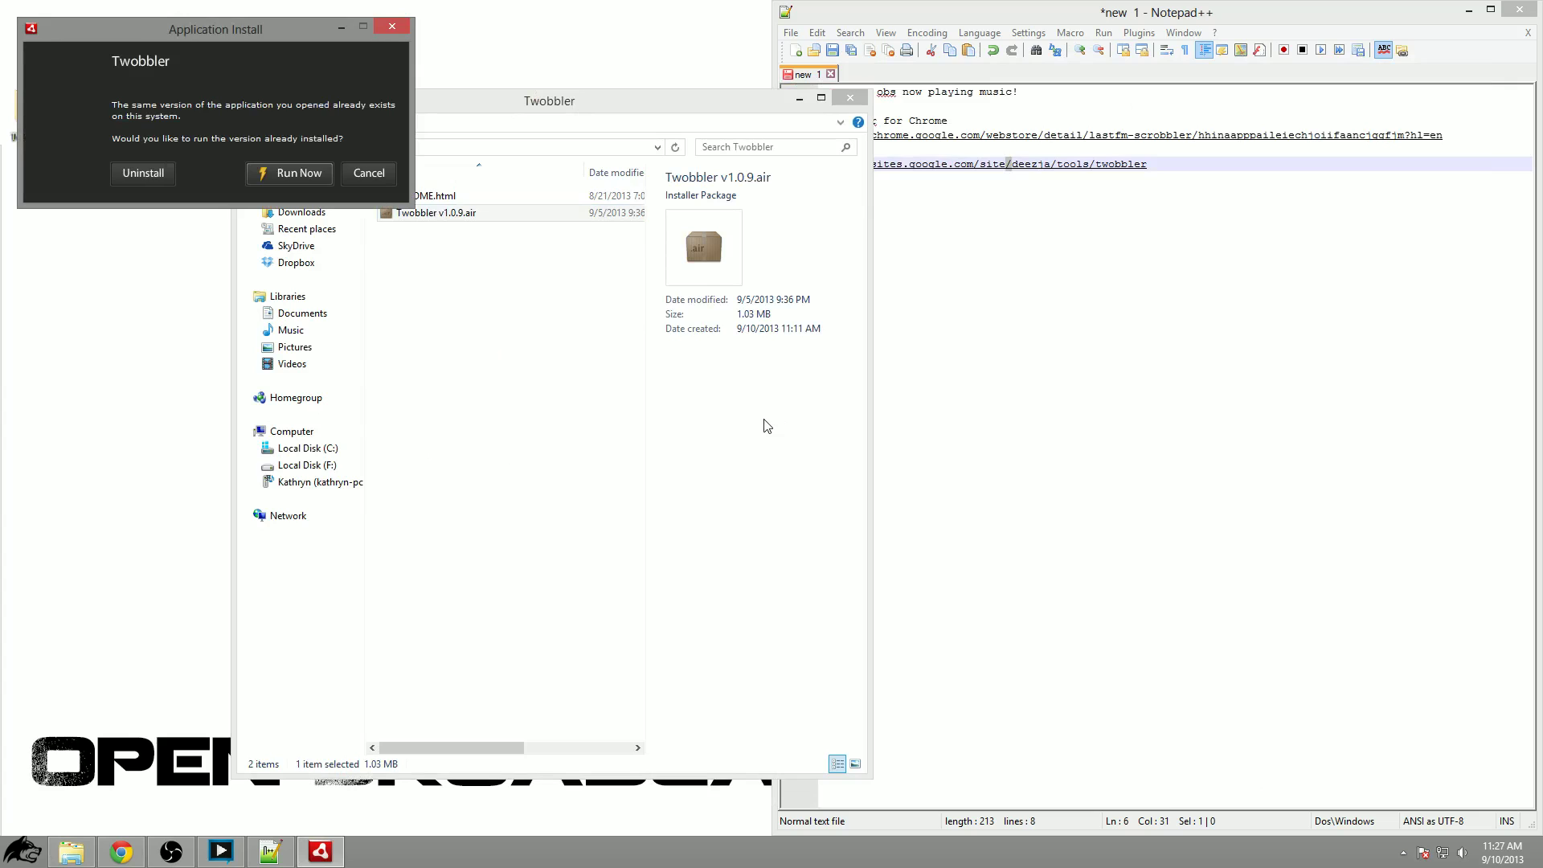
left_click(283, 174)
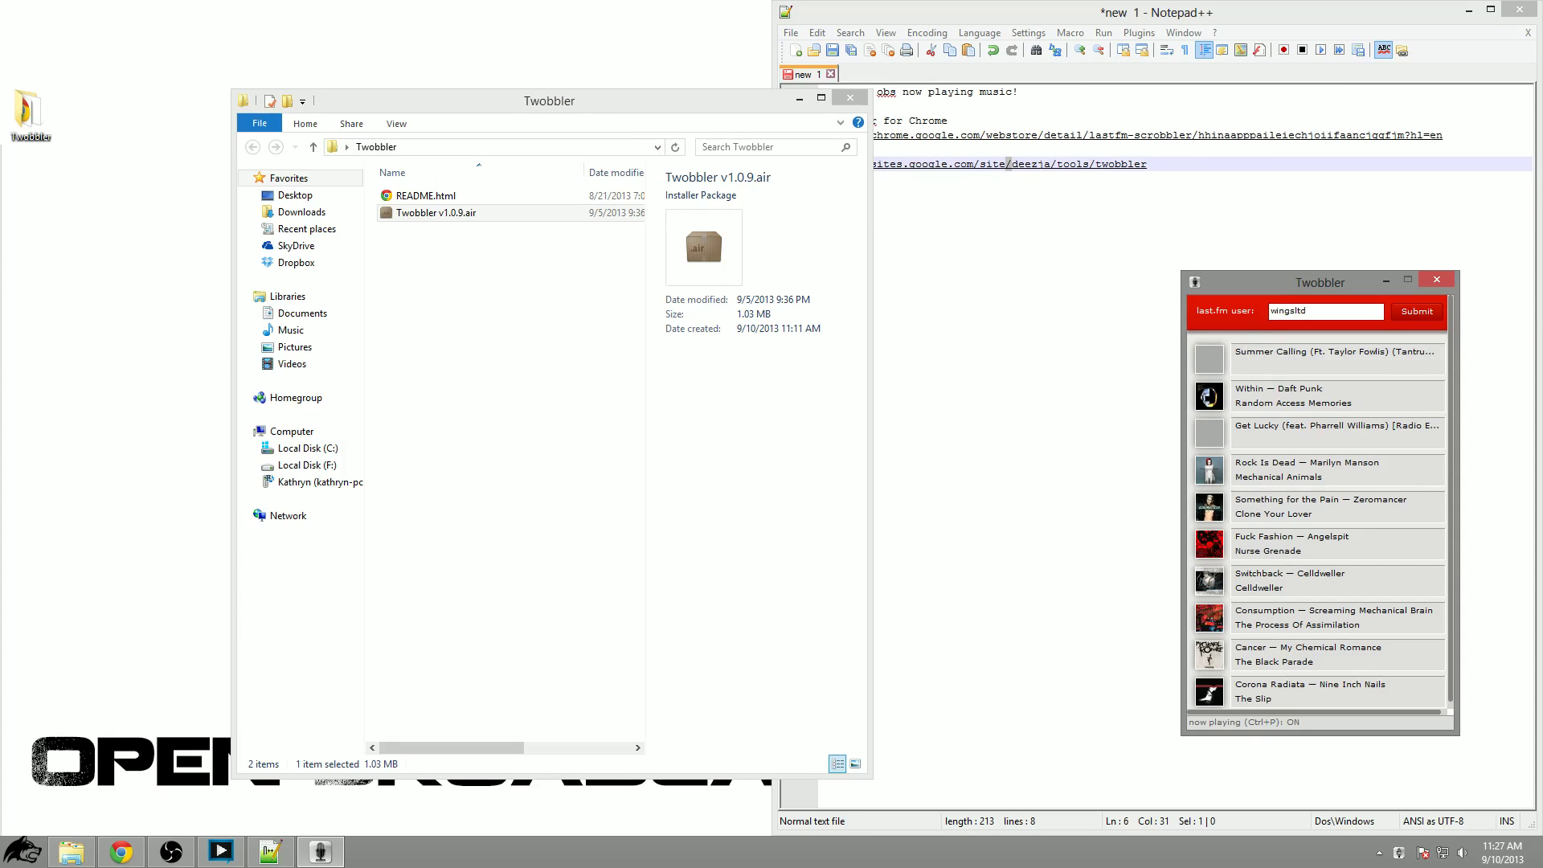
double_click(1271, 311)
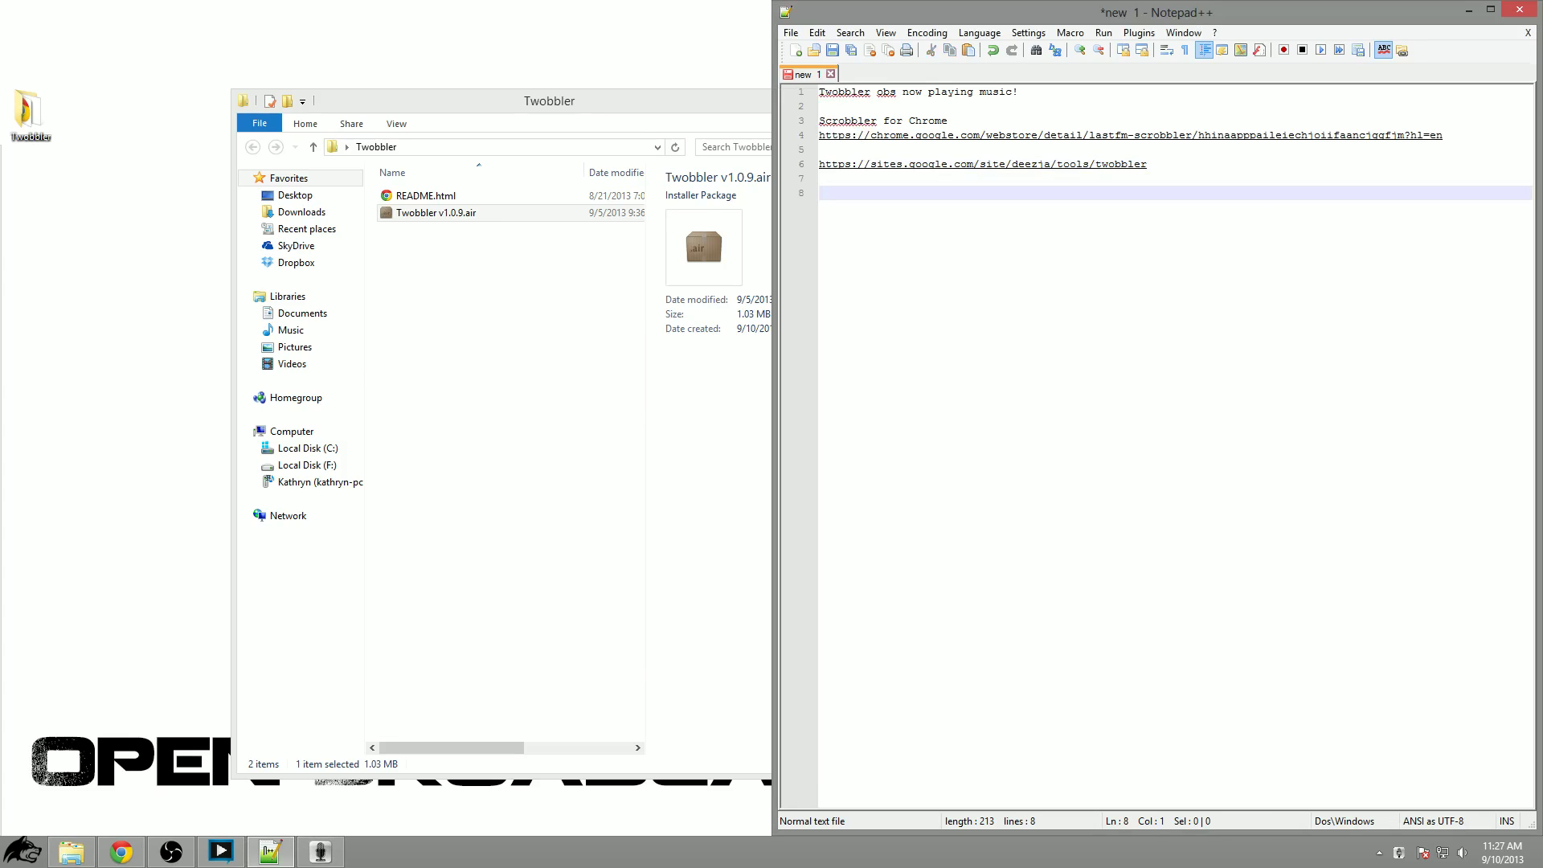
Snap the Twobbler folder aside and open the line-4 Scrobbler for Chrome link in Chrome.
left_click(577, 90)
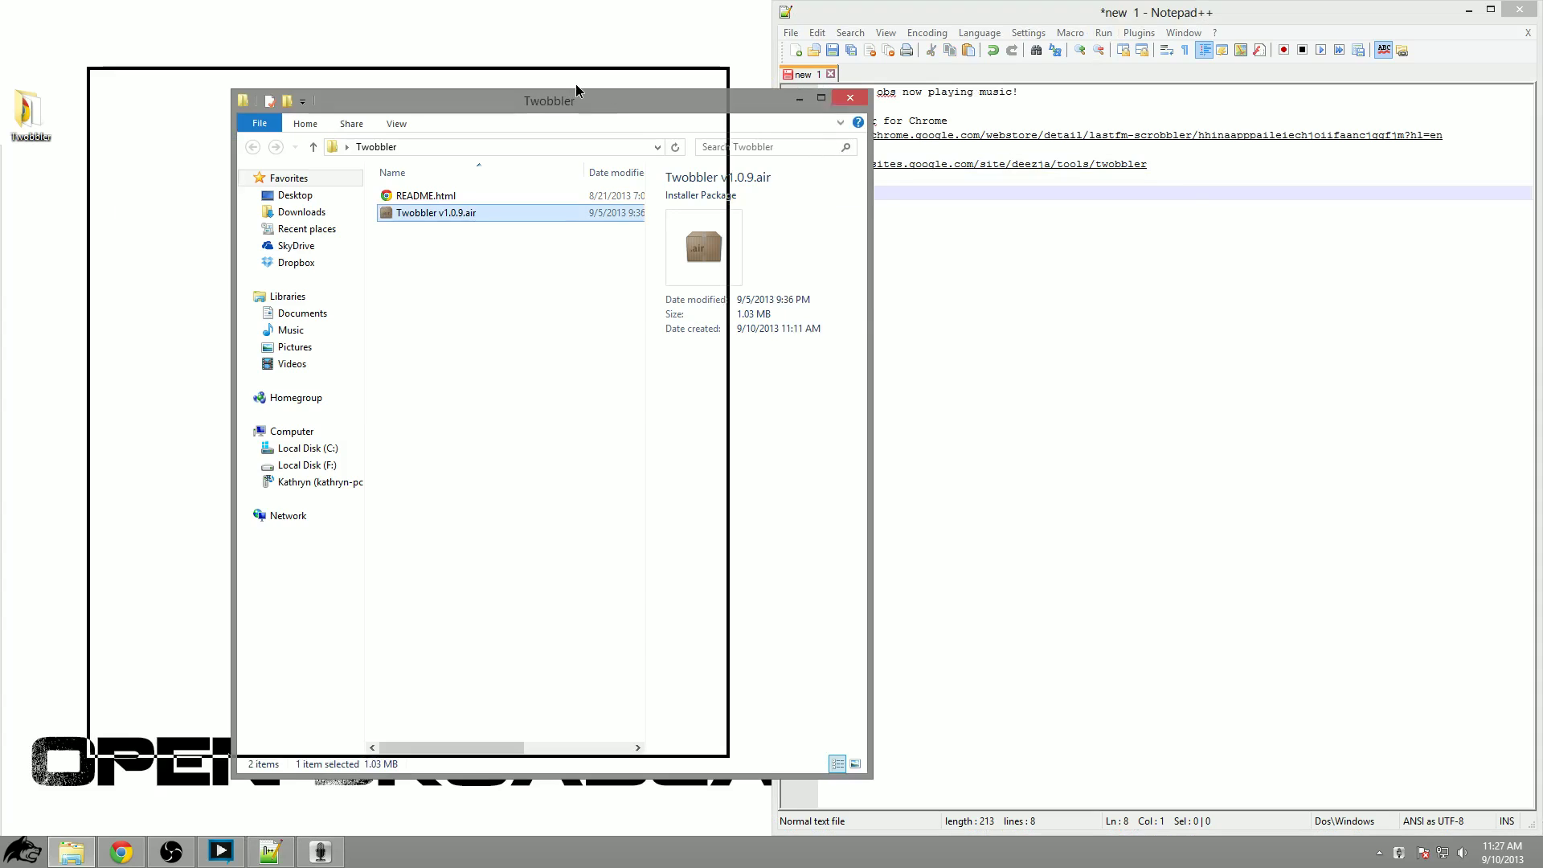
key("super+Right")
left_click(1460, 7)
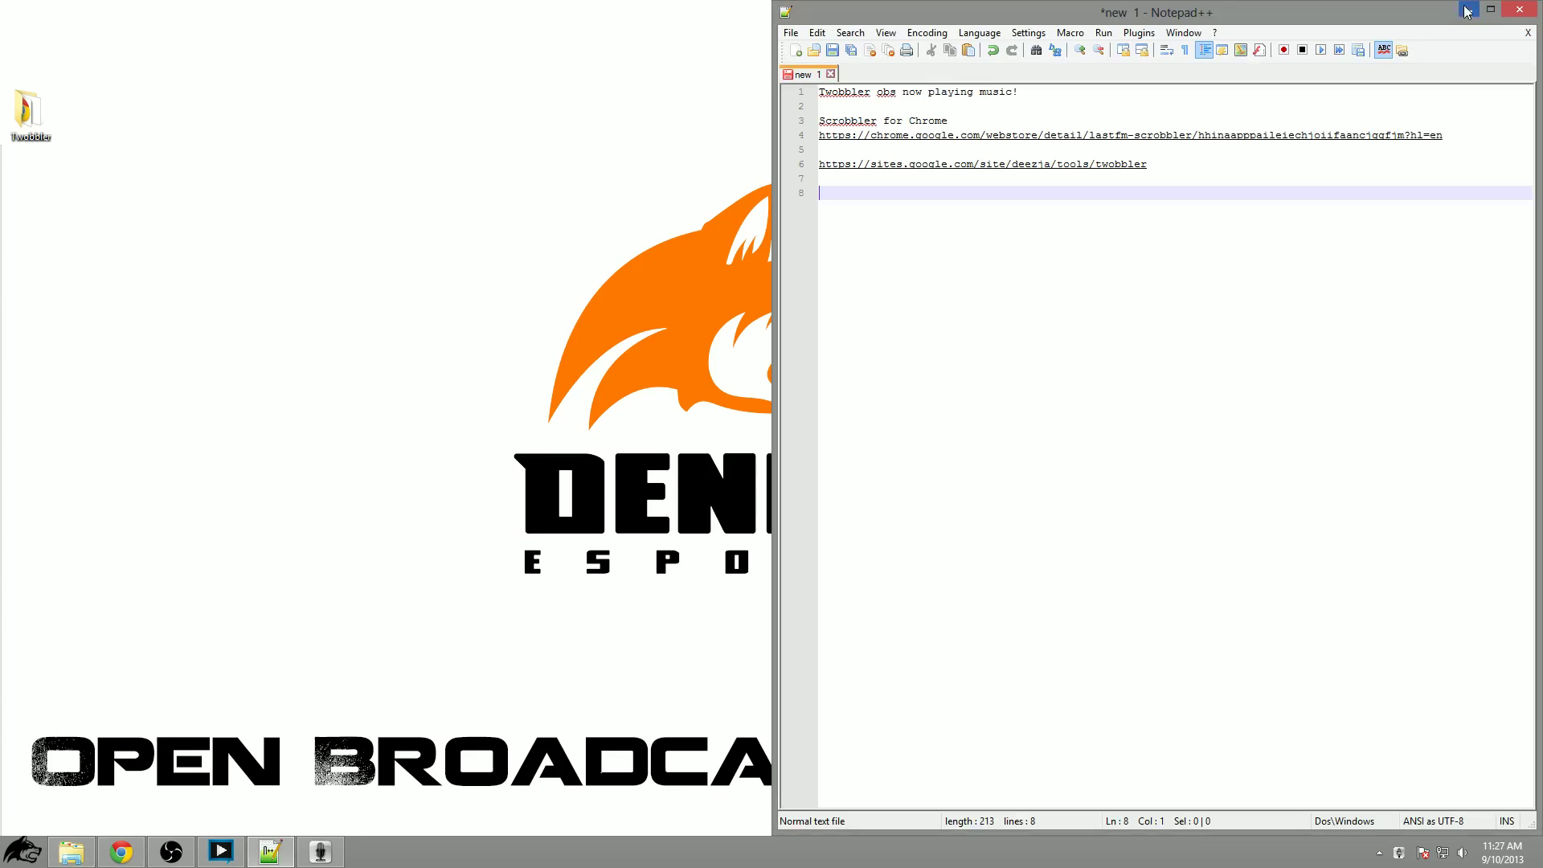
left_click(1009, 137)
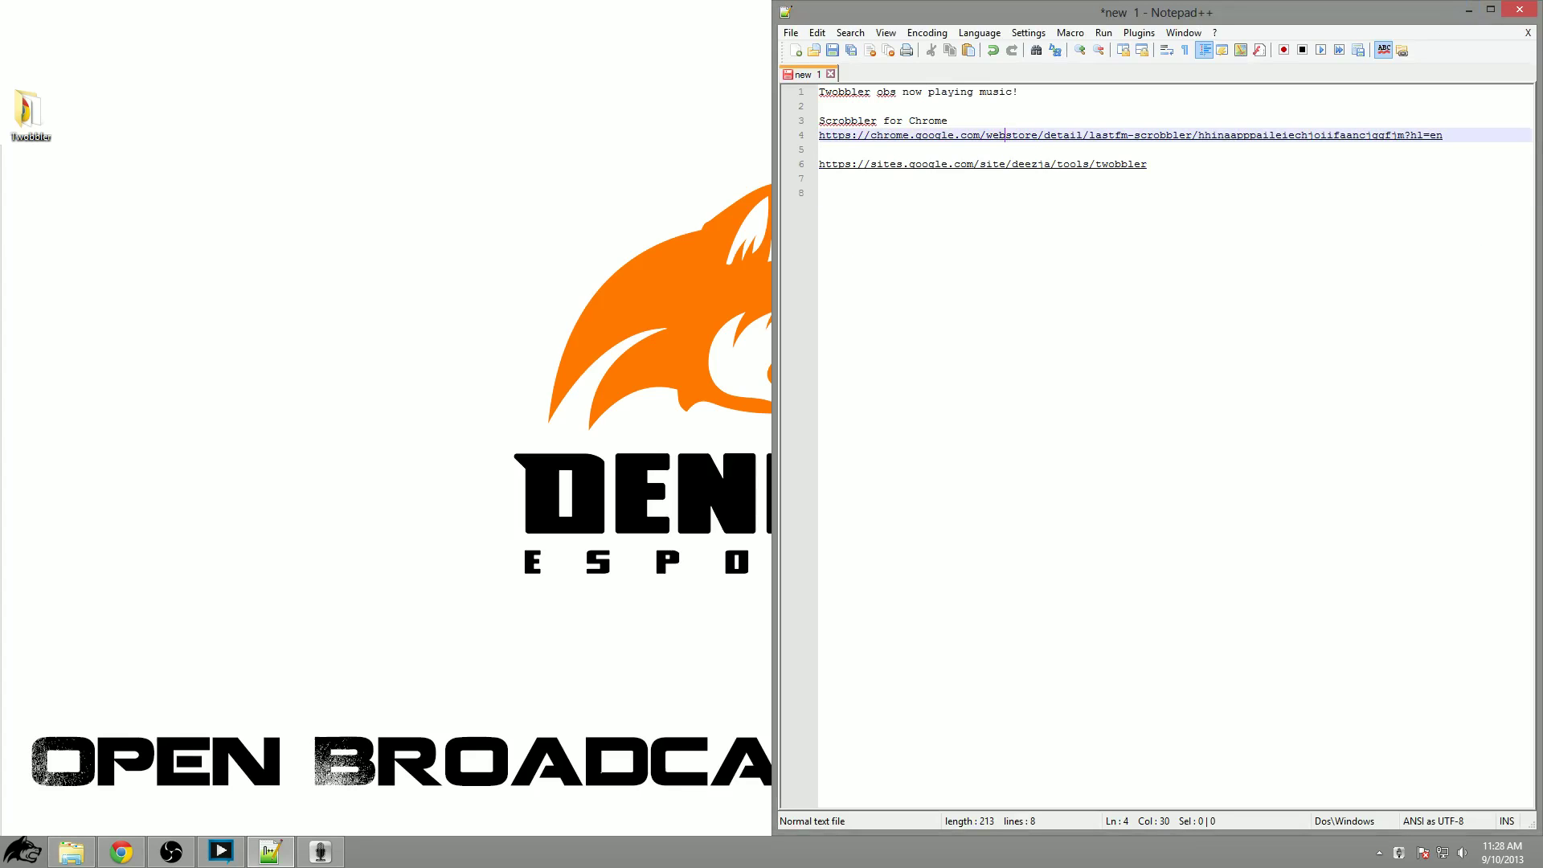
double_click(1068, 137)
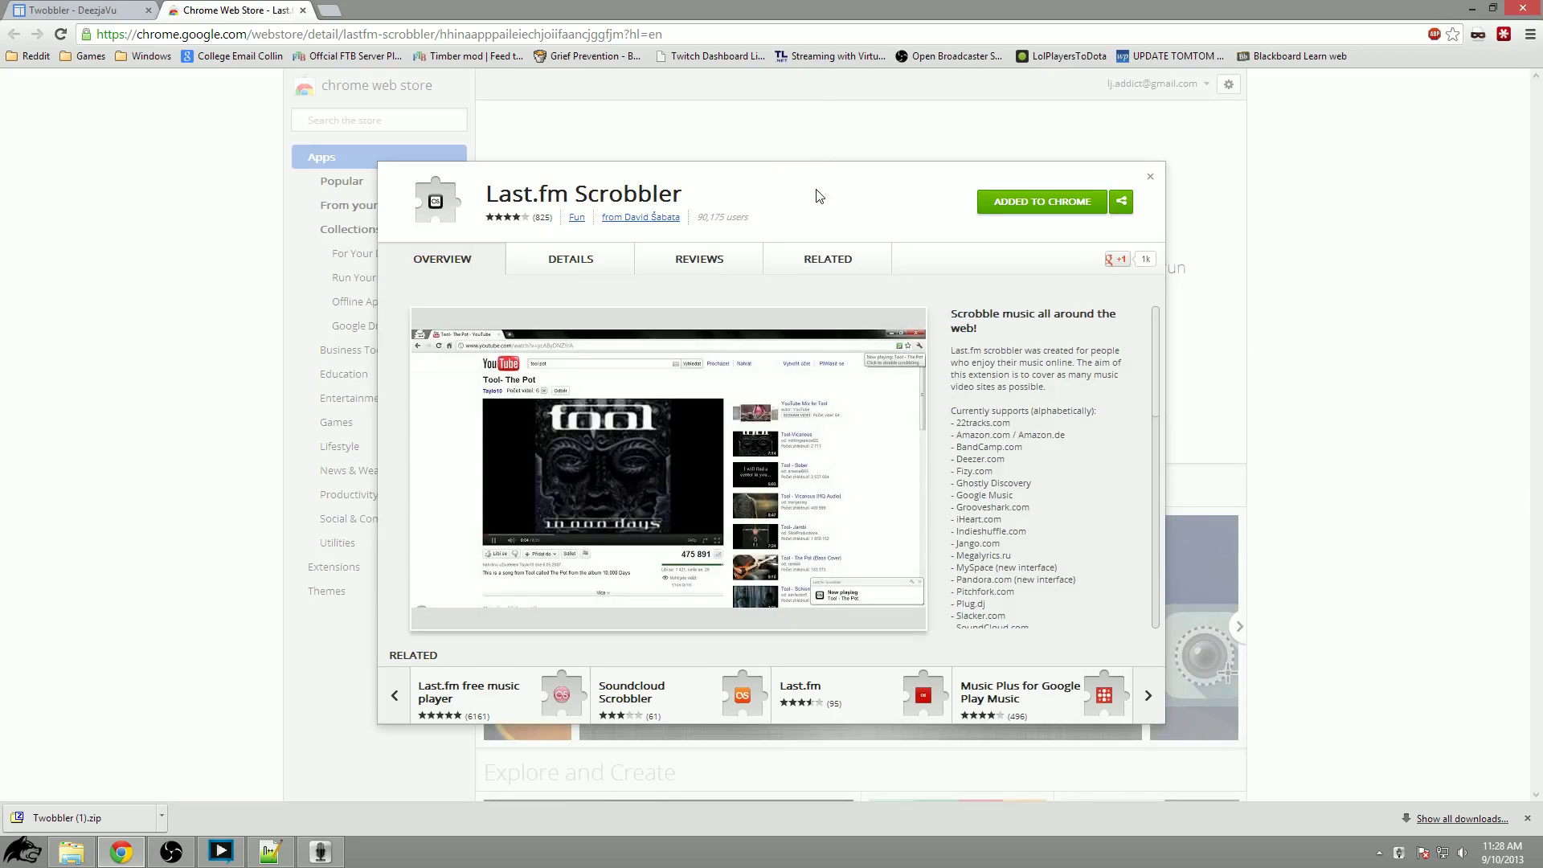
Scroll through the Twobbler - DeezjaVu page, then close the Web Store's Last.fm Scrobbler details.
left_click(74, 11)
scroll(804, 533, "down", 2)
scroll(804, 534, "down", 5)
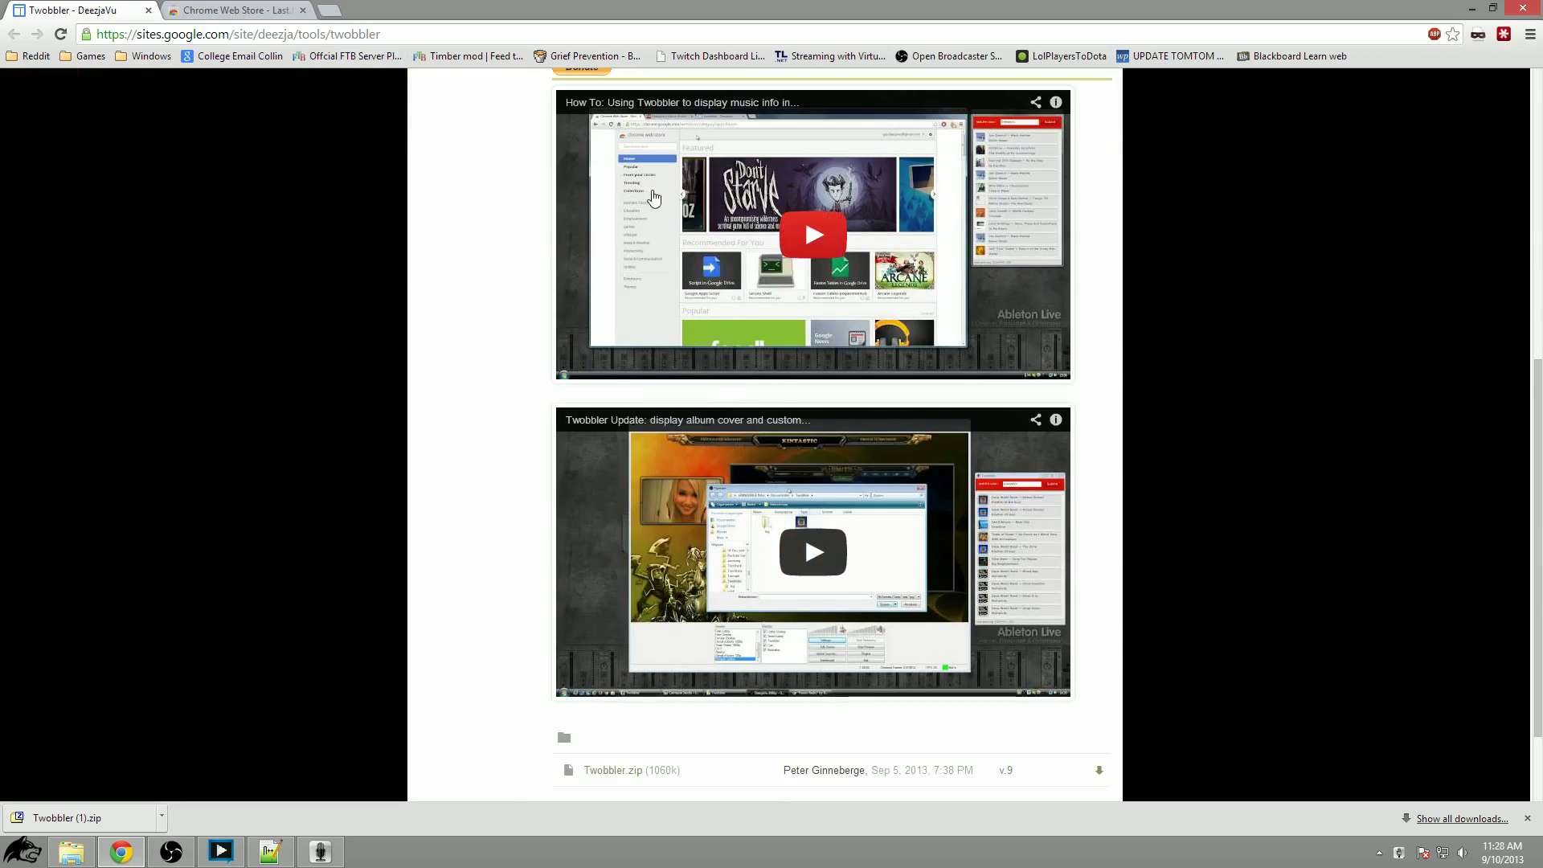
scroll(895, 508, "up", 4)
scroll(899, 507, "up", 3)
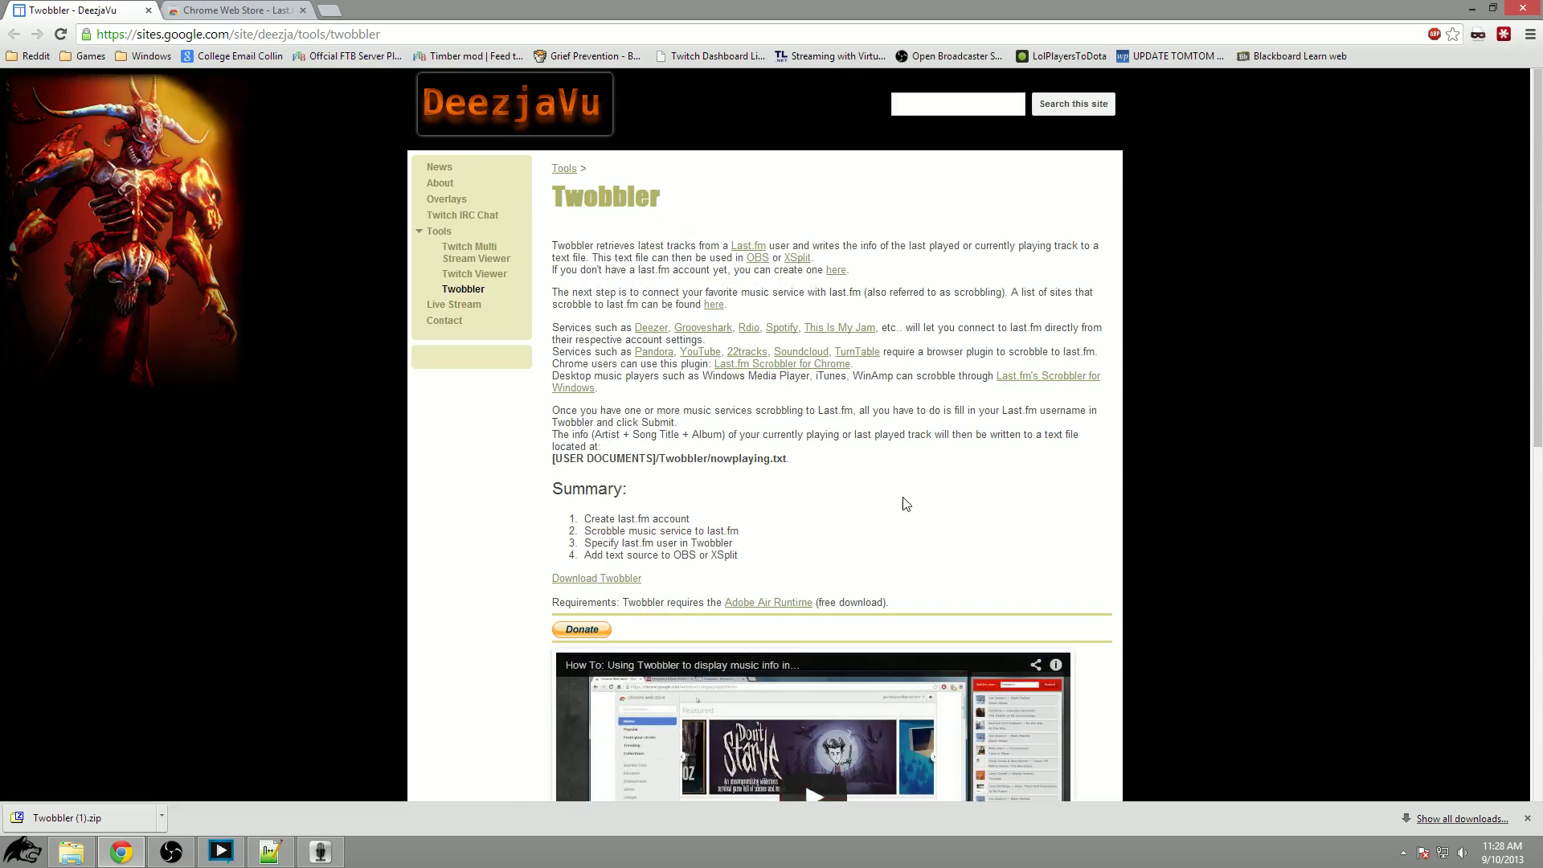
scroll(927, 483, "down", 3)
scroll(688, 706, "down", 5)
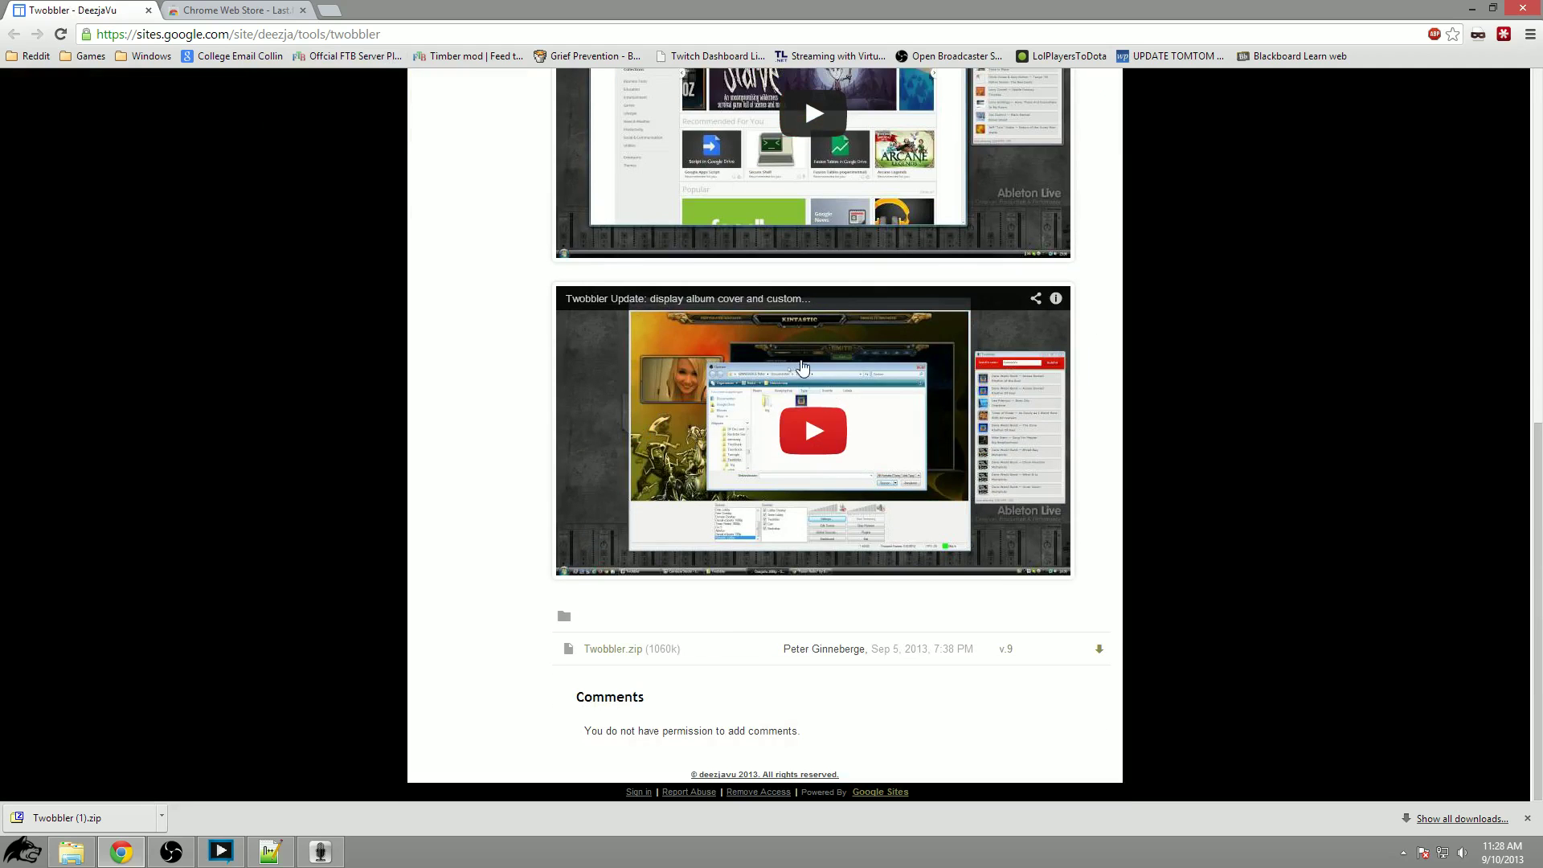
scroll(1227, 427, "up", 4)
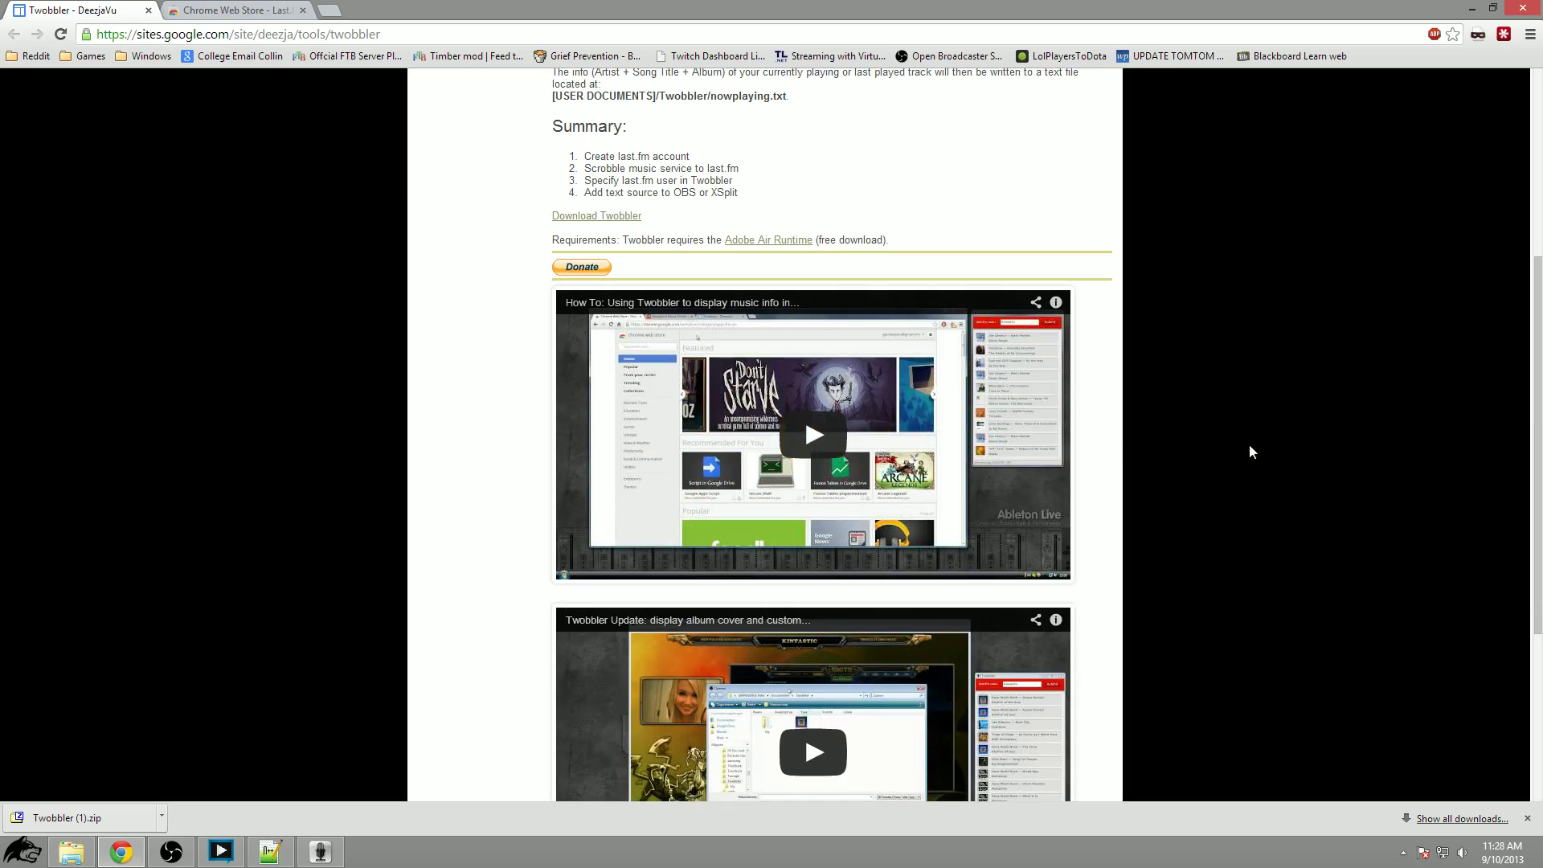
scroll(1267, 289, "up", 3)
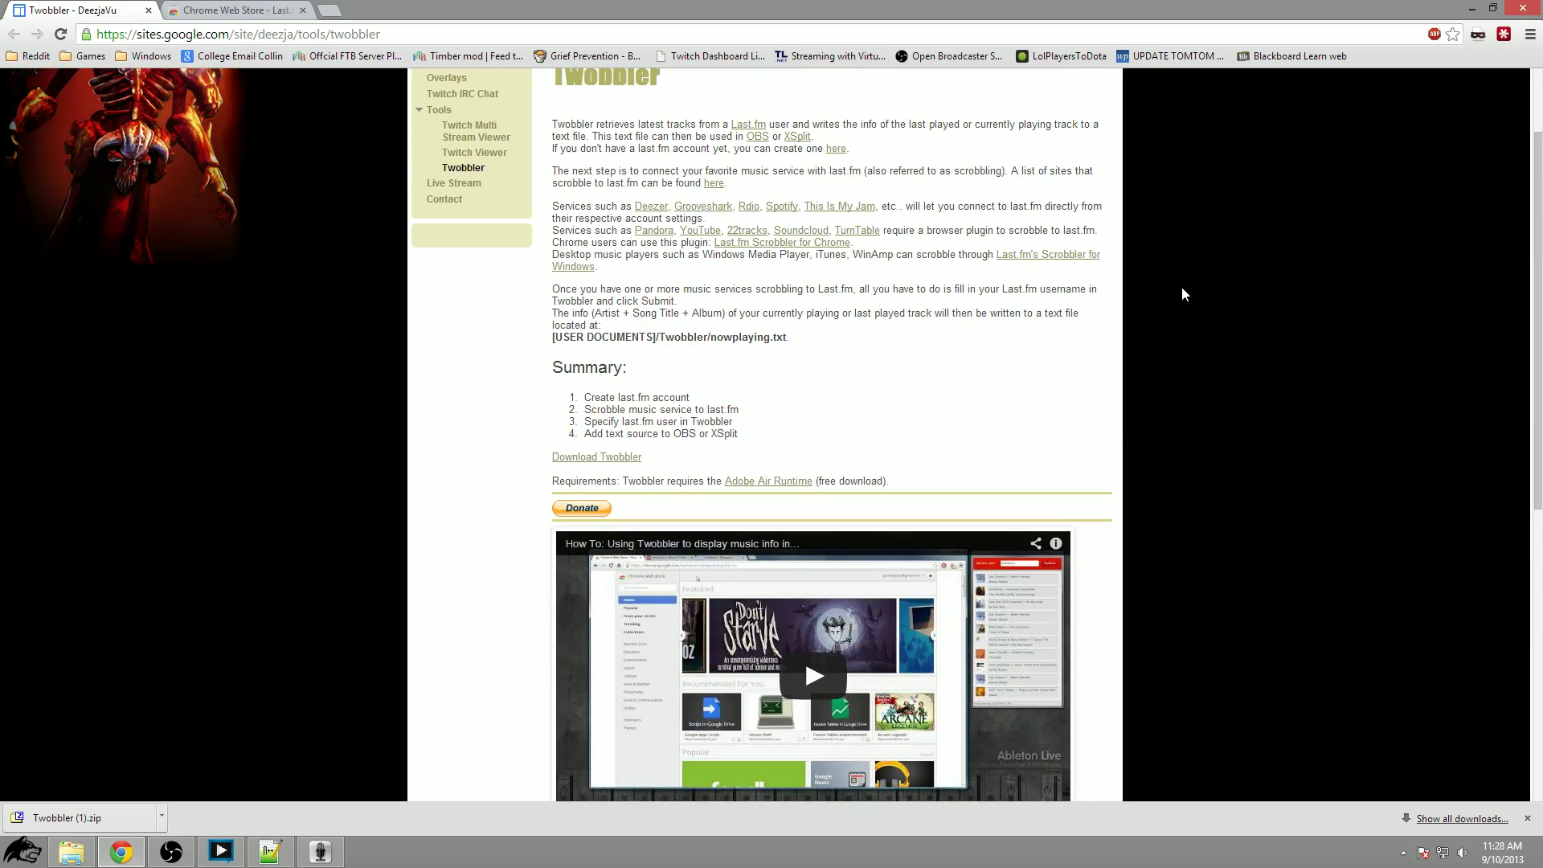
scroll(1037, 354, "down", 3)
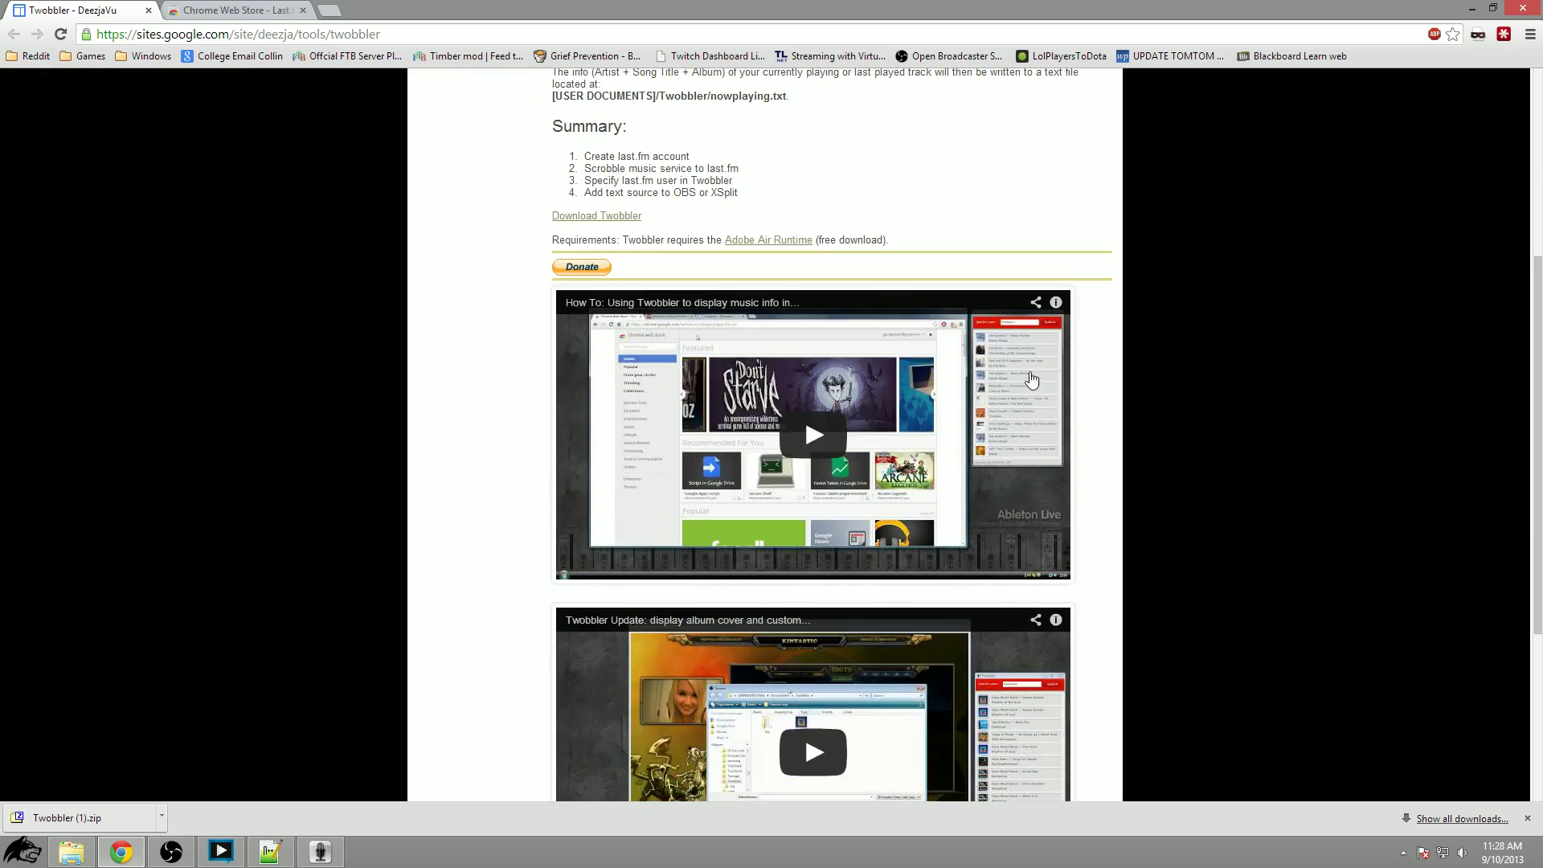
scroll(1236, 282, "up", 5)
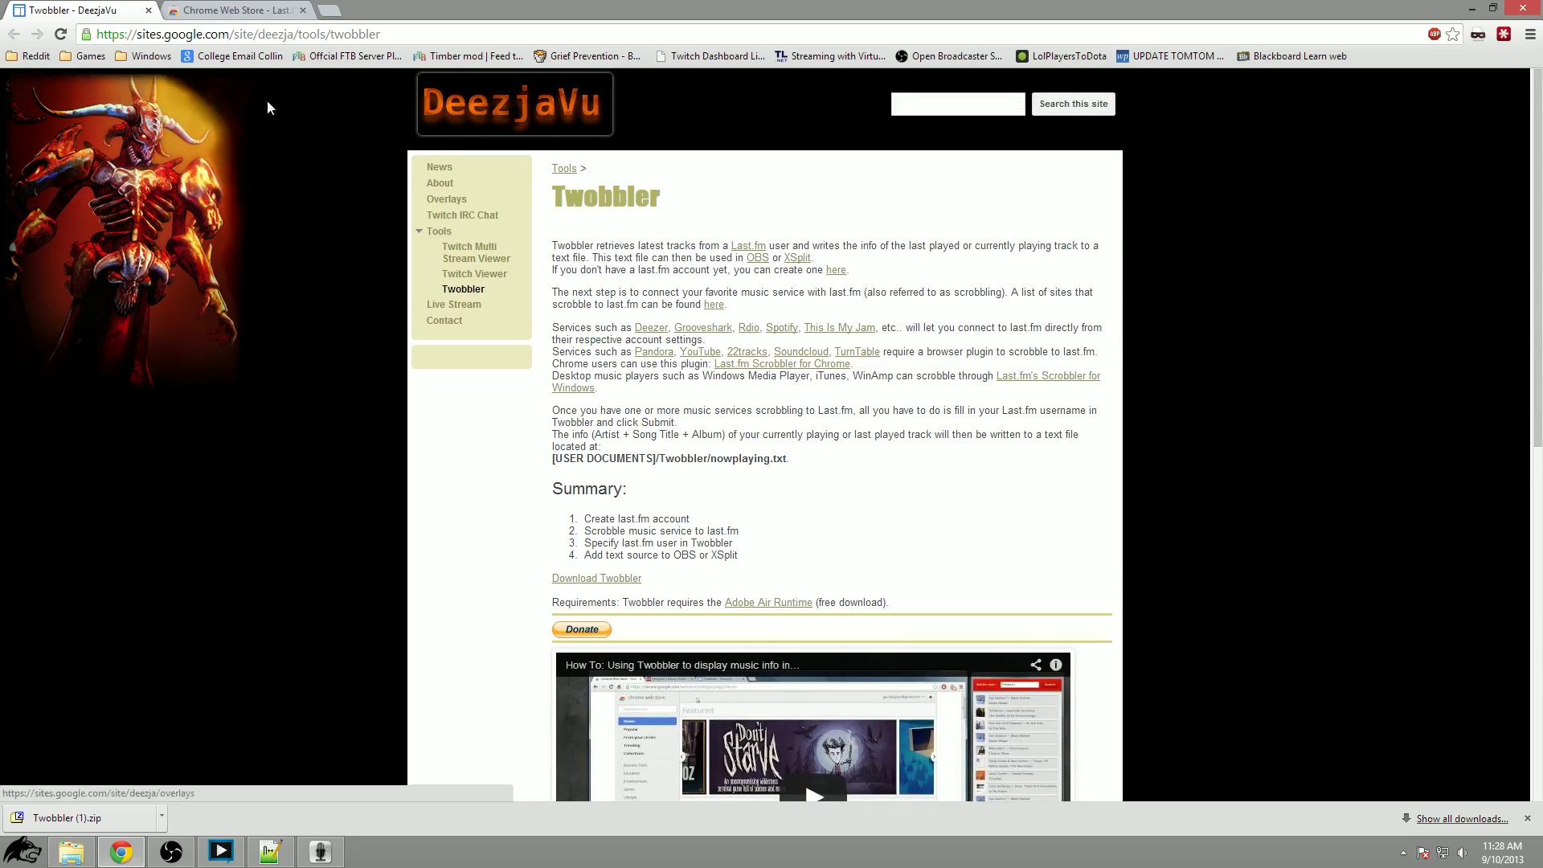
left_click(252, 8)
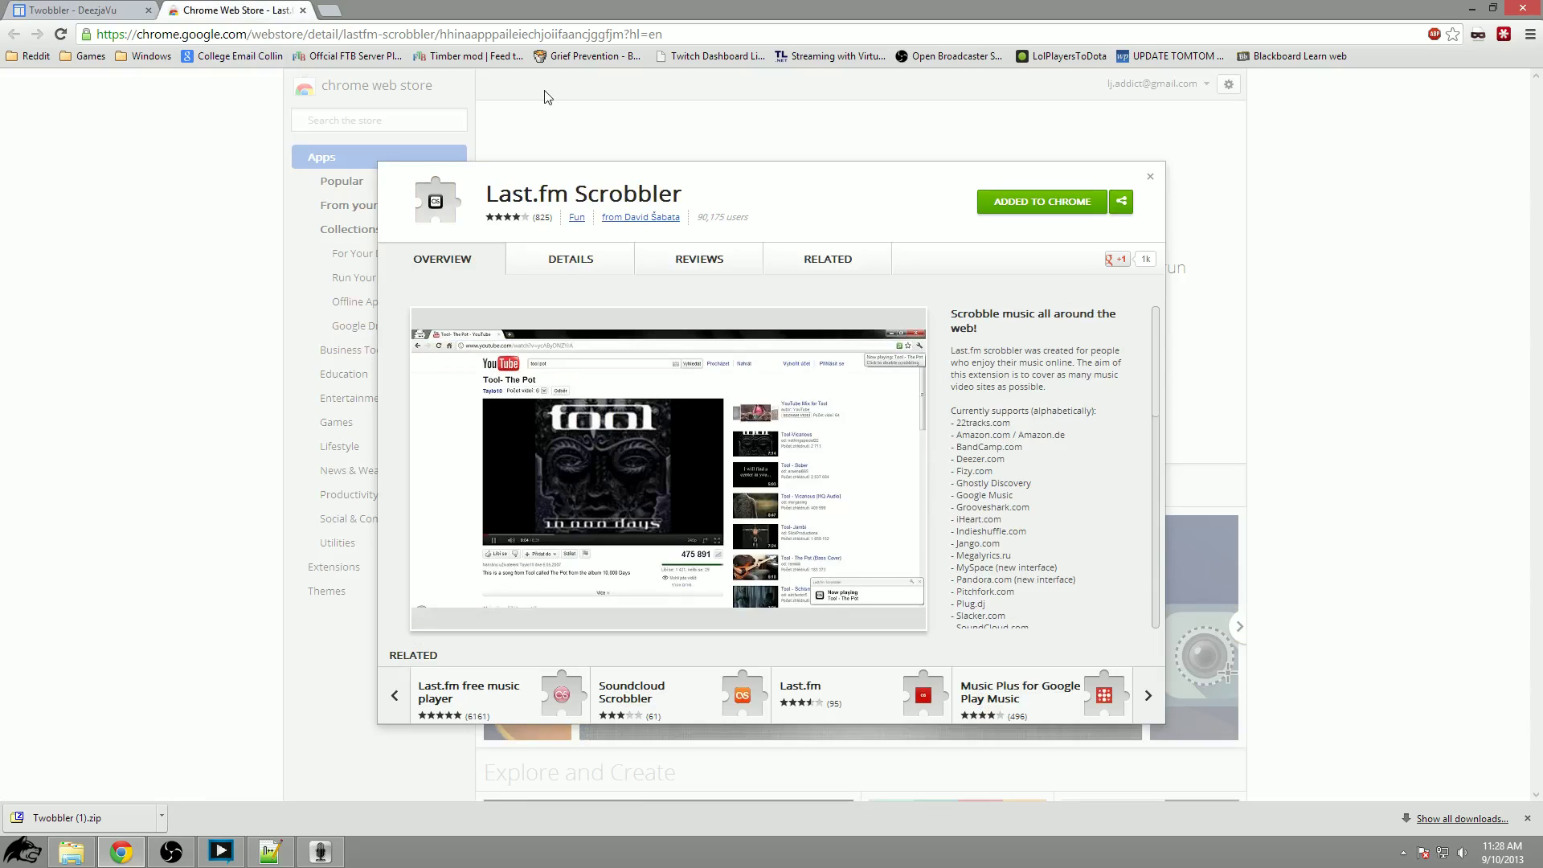
left_click(1150, 178)
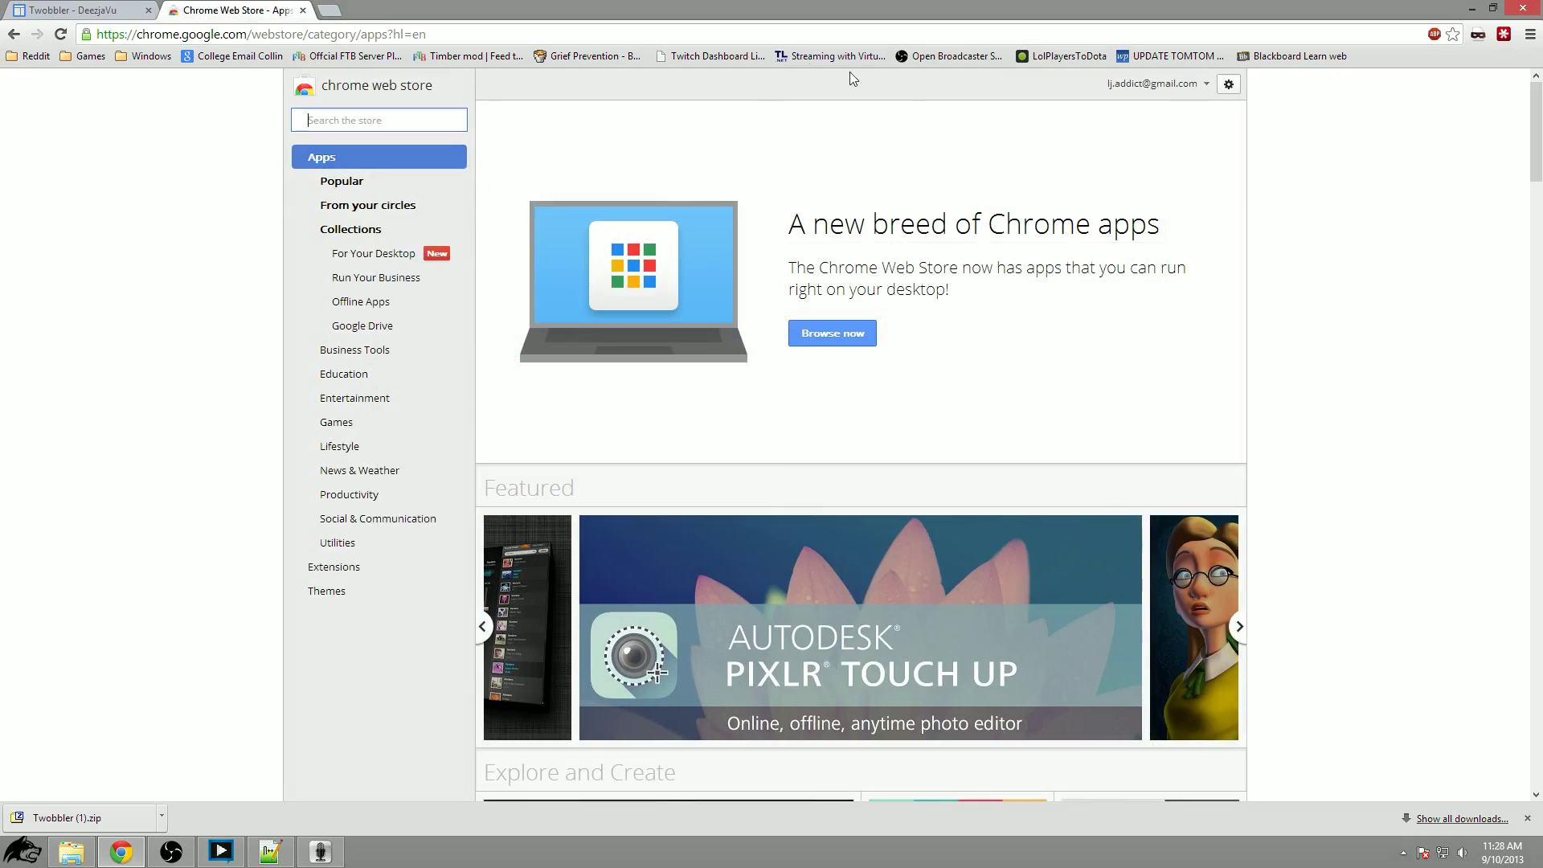
Go via Chrome Settings to Extensions and open Last.fm Scrobbler's Options.
left_click(1531, 34)
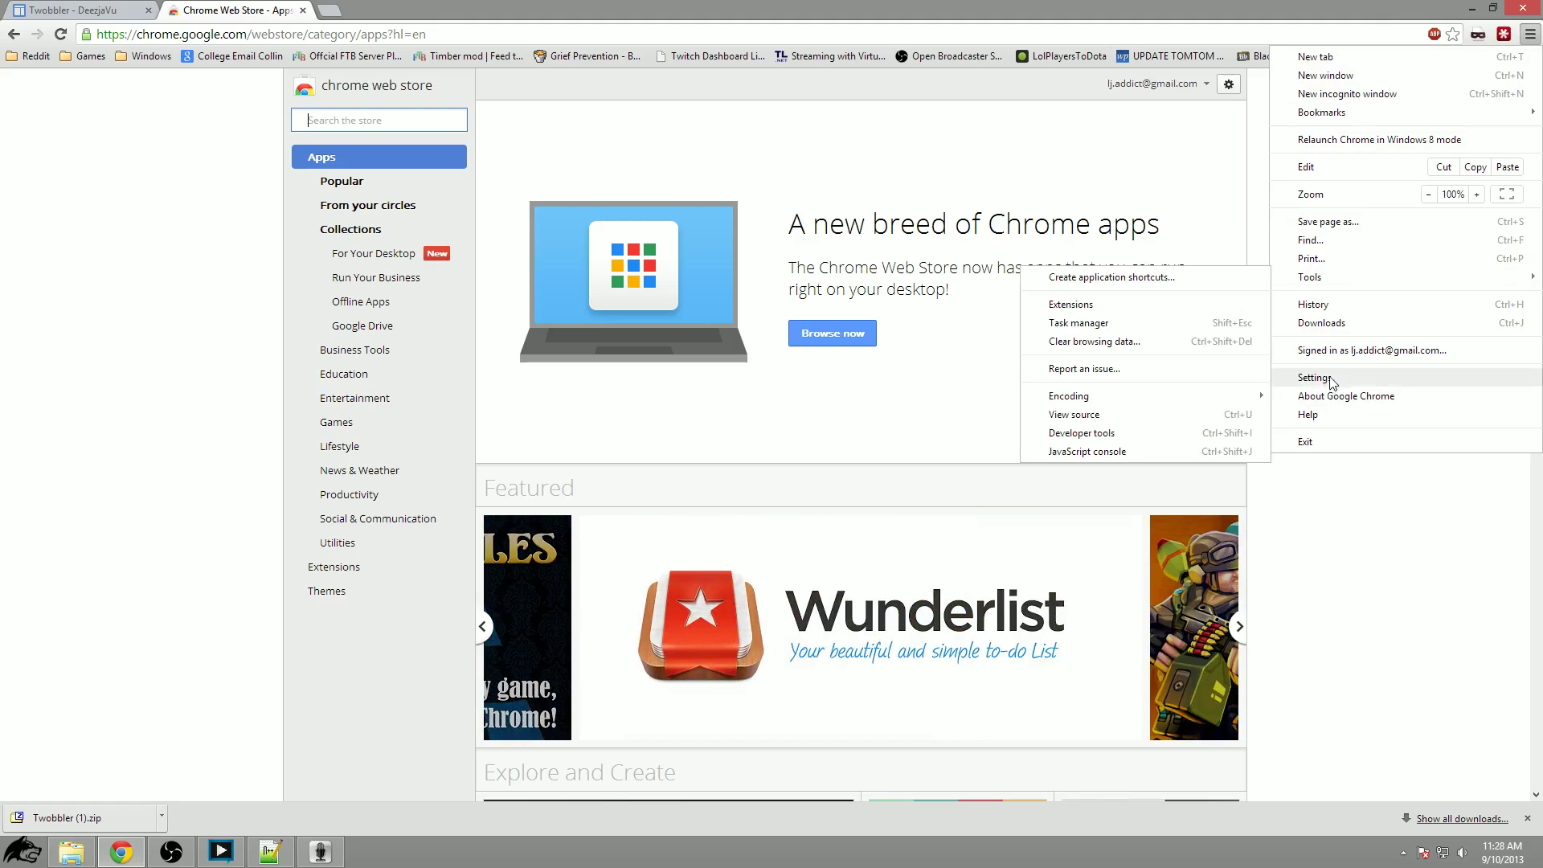
left_click(1315, 377)
left_click(44, 149)
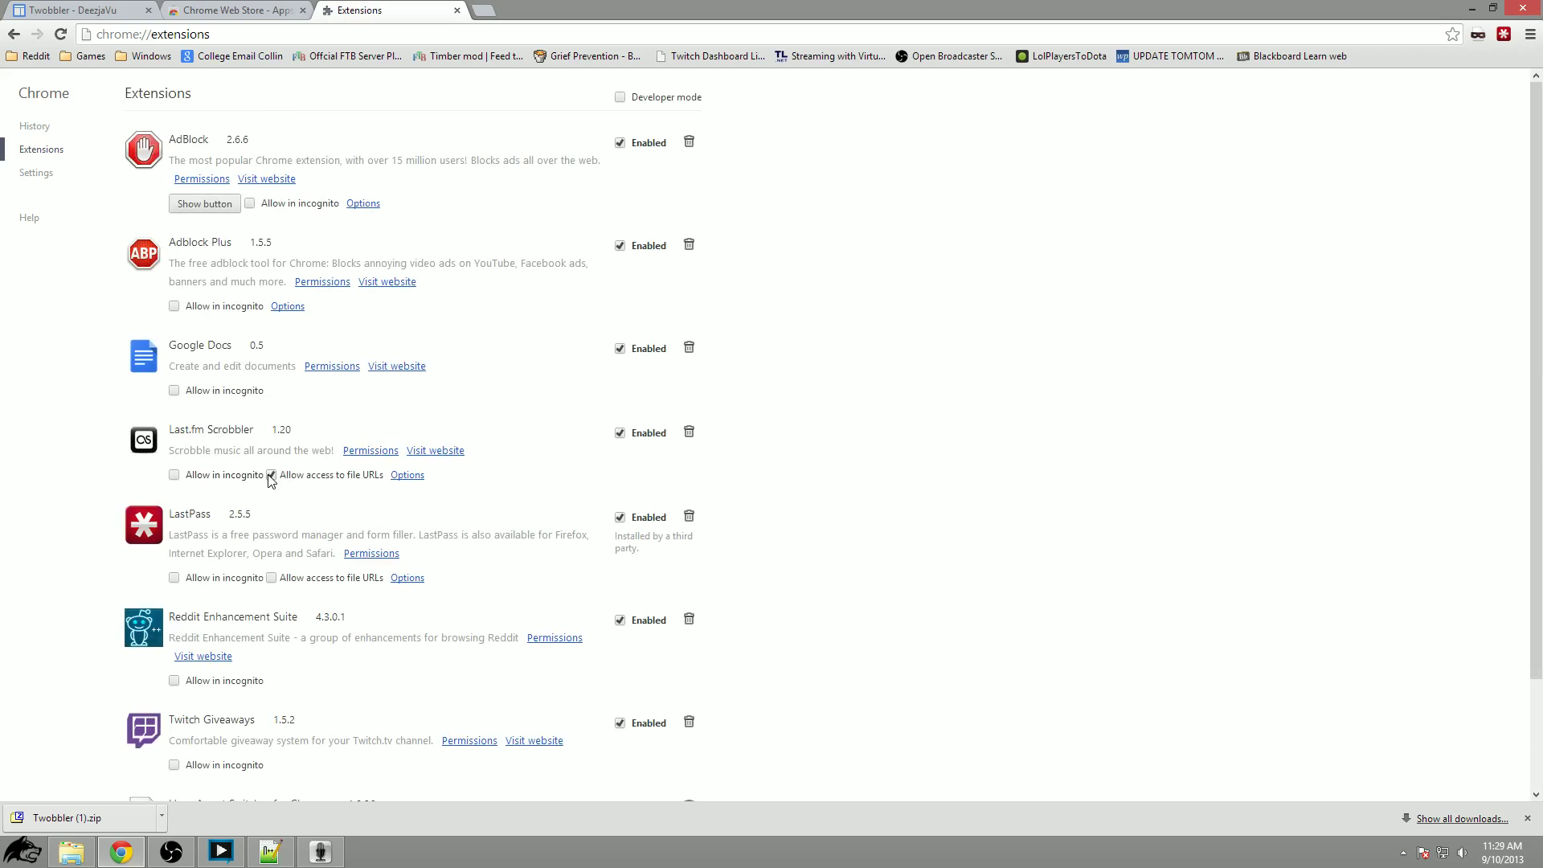
left_click(407, 476)
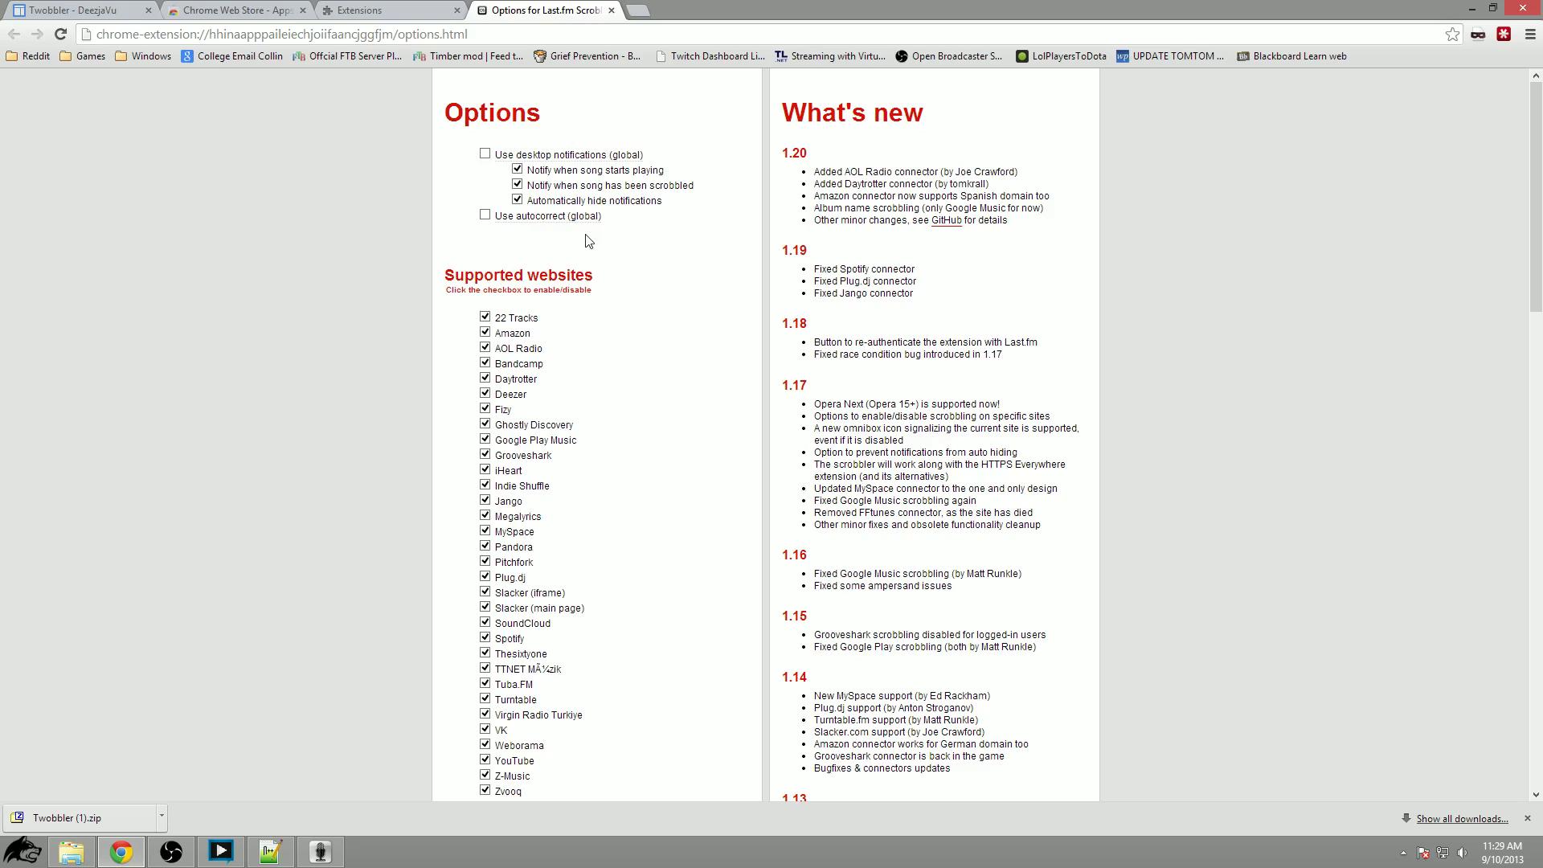
Scroll the Scrobbler options down to the Last.fm account connection to re-authenticate.
scroll(700, 265, "down", 2)
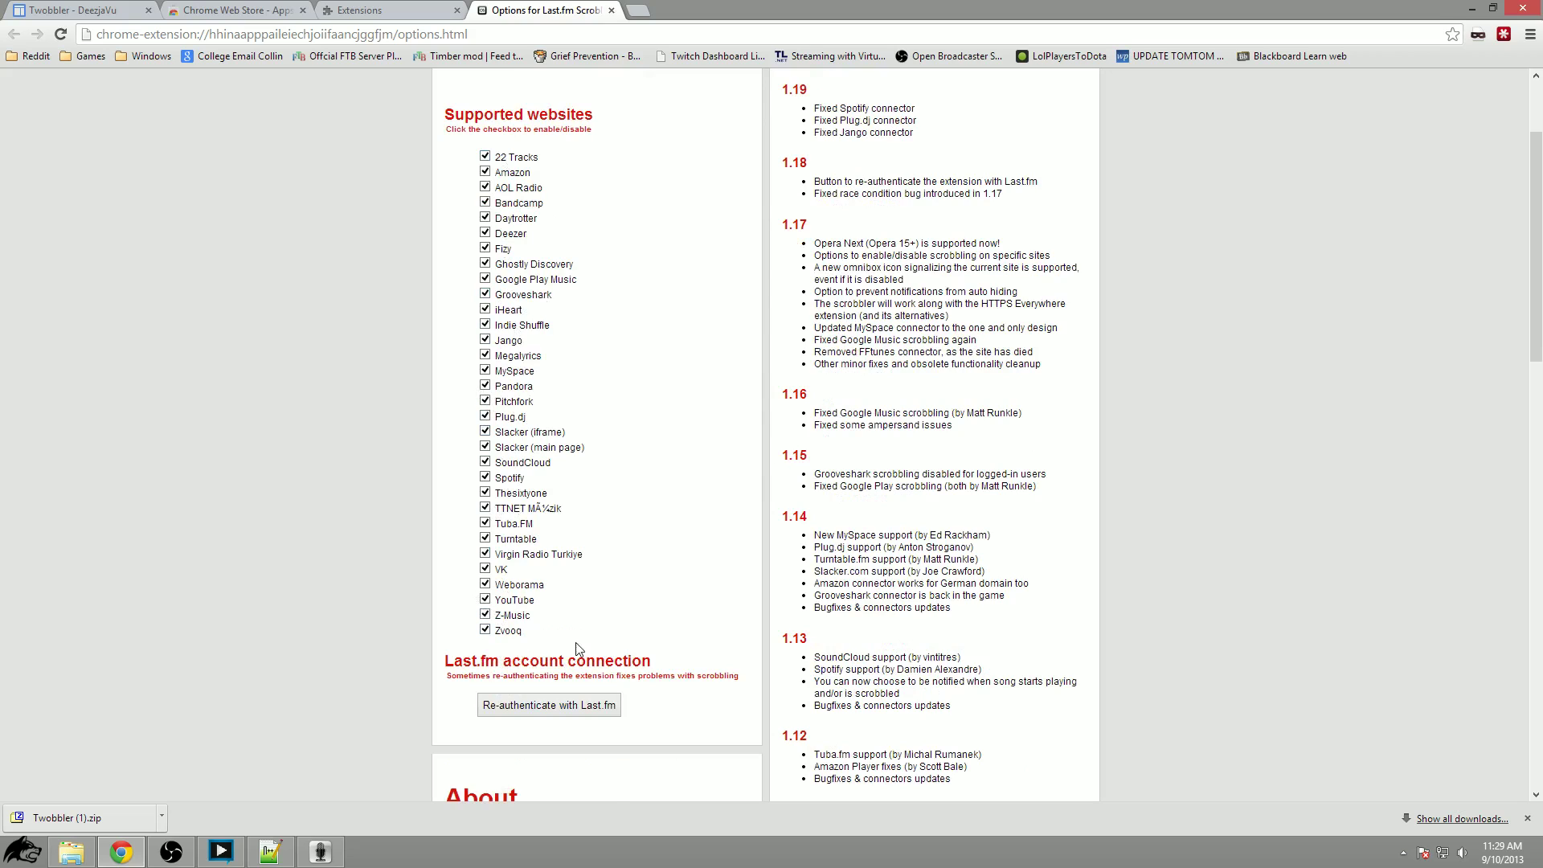
scroll(638, 430, "down", 1)
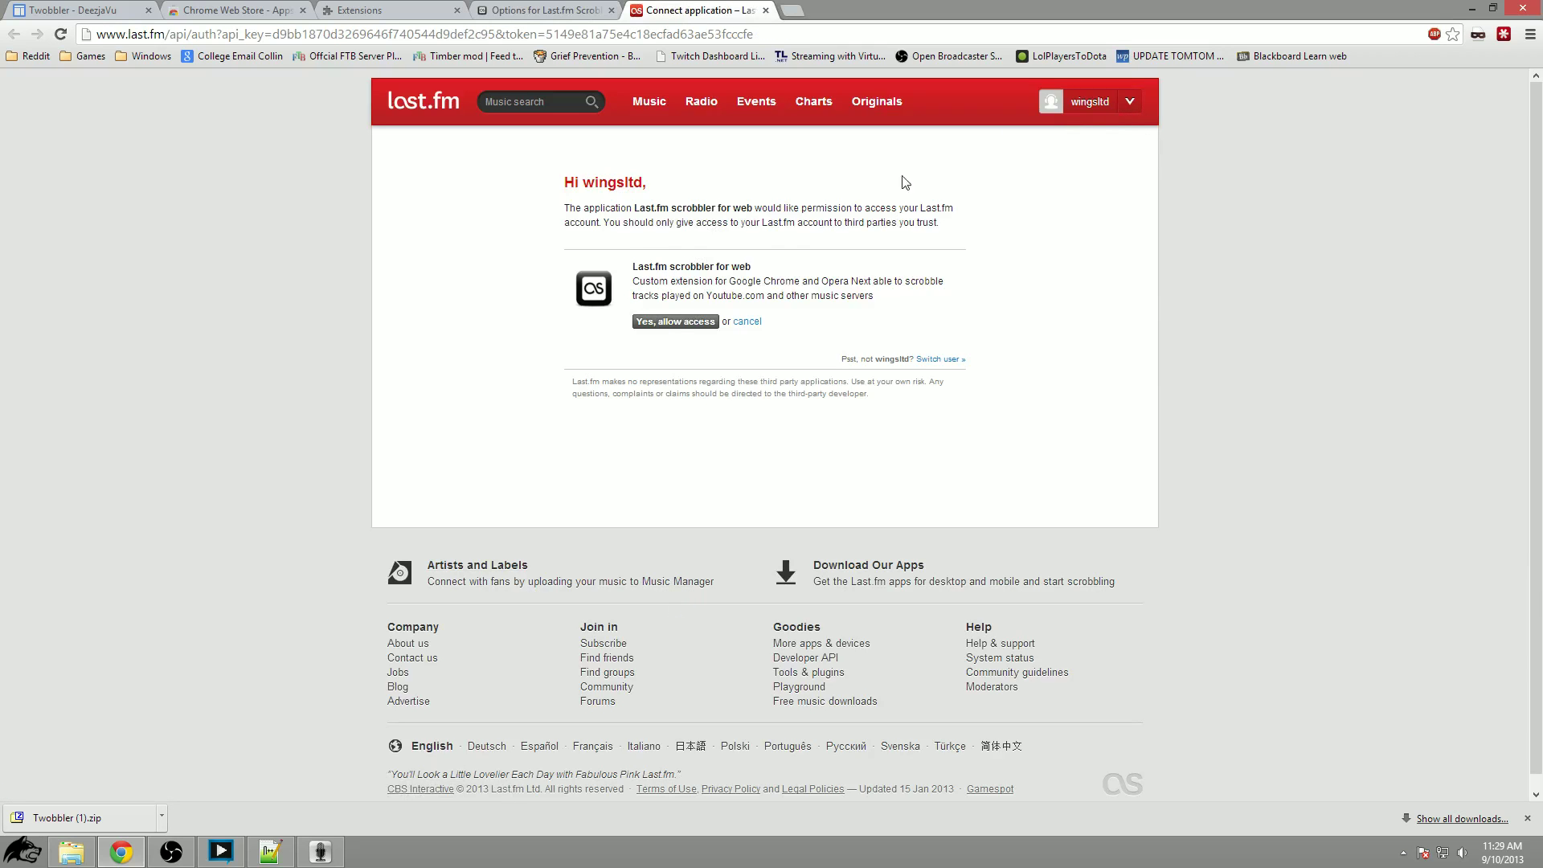
Allow Last.fm scrobbler access, check Twobbler's recent tracks, then load youtube.com.
left_click(673, 324)
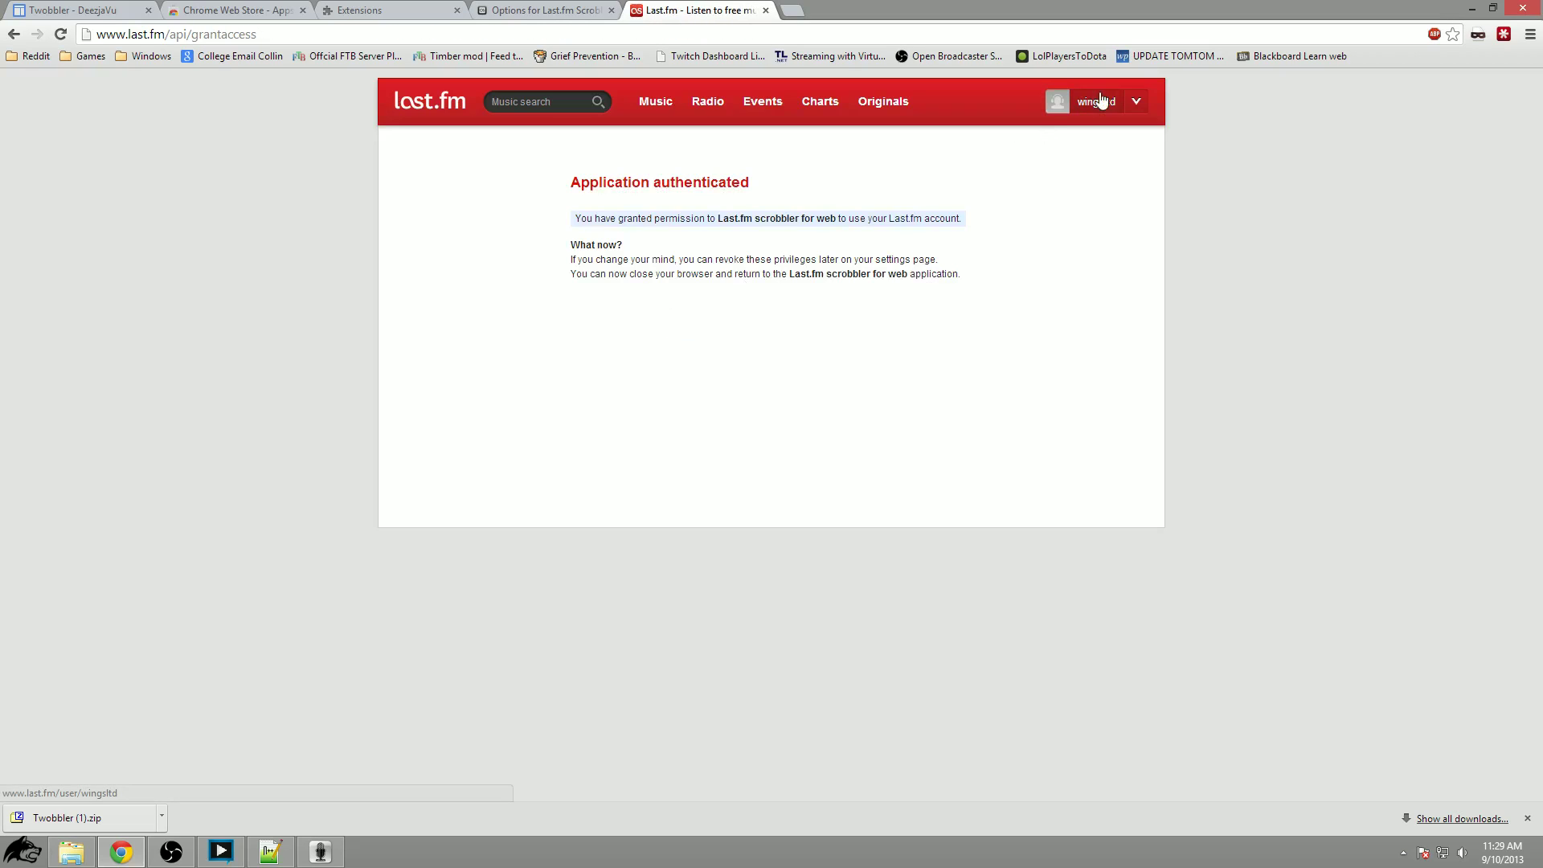
left_click(320, 851)
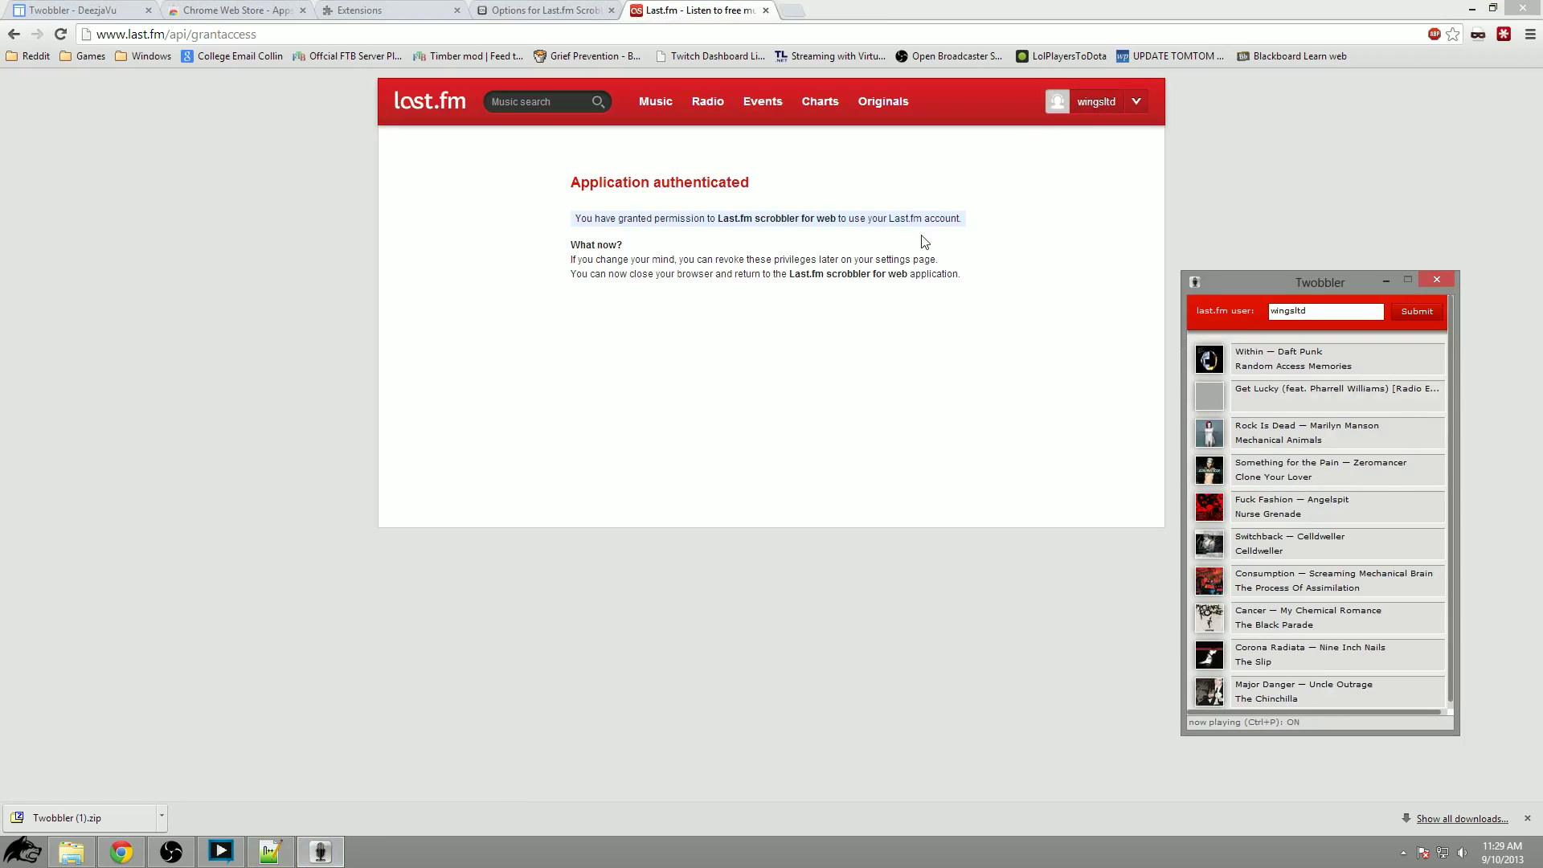
left_click(711, 33)
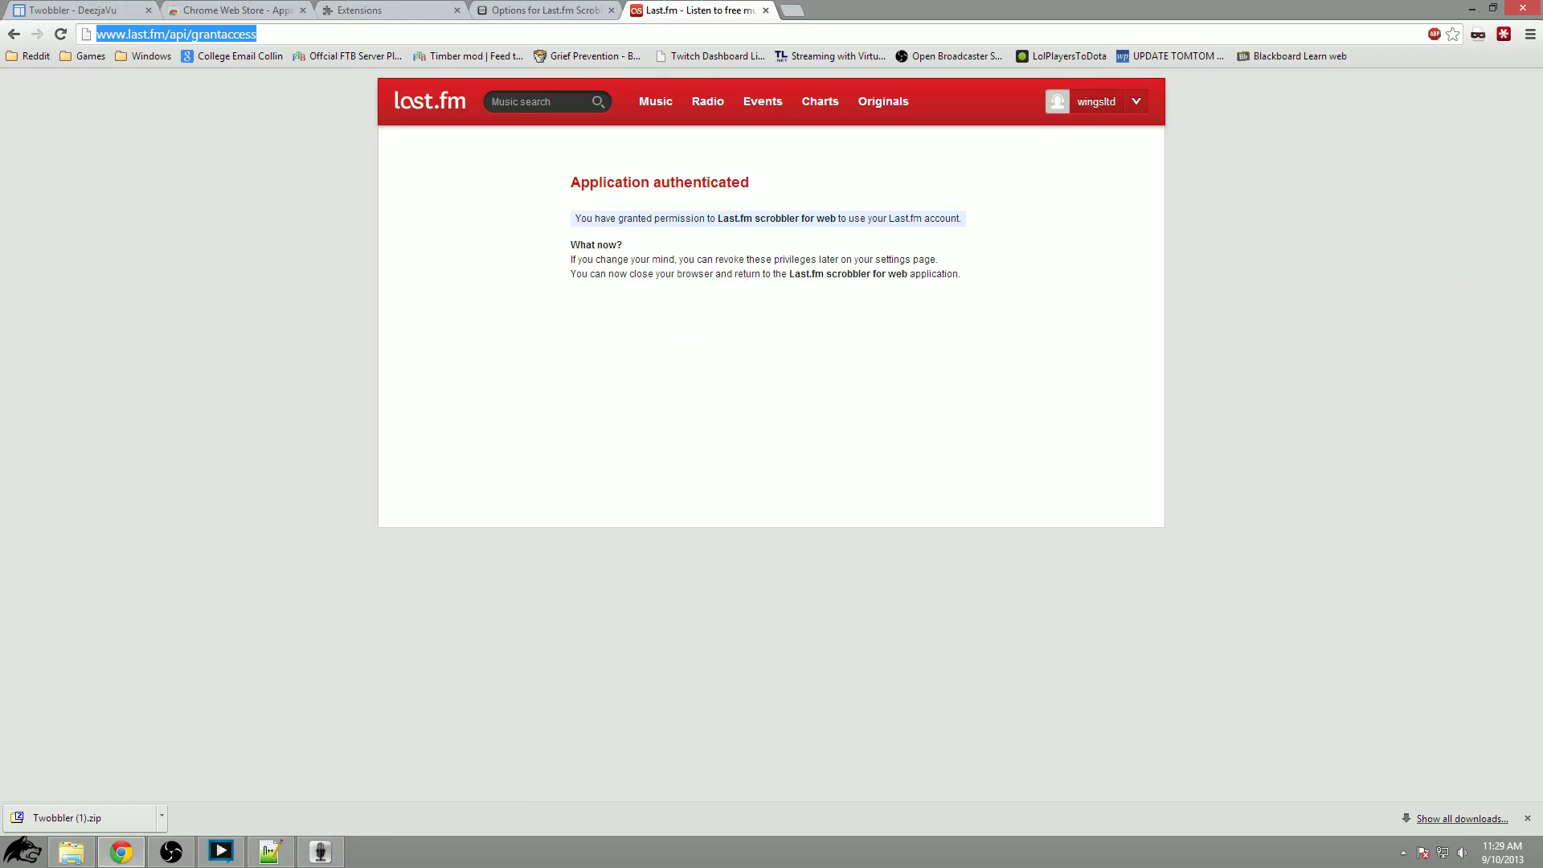
type("youtube.com")
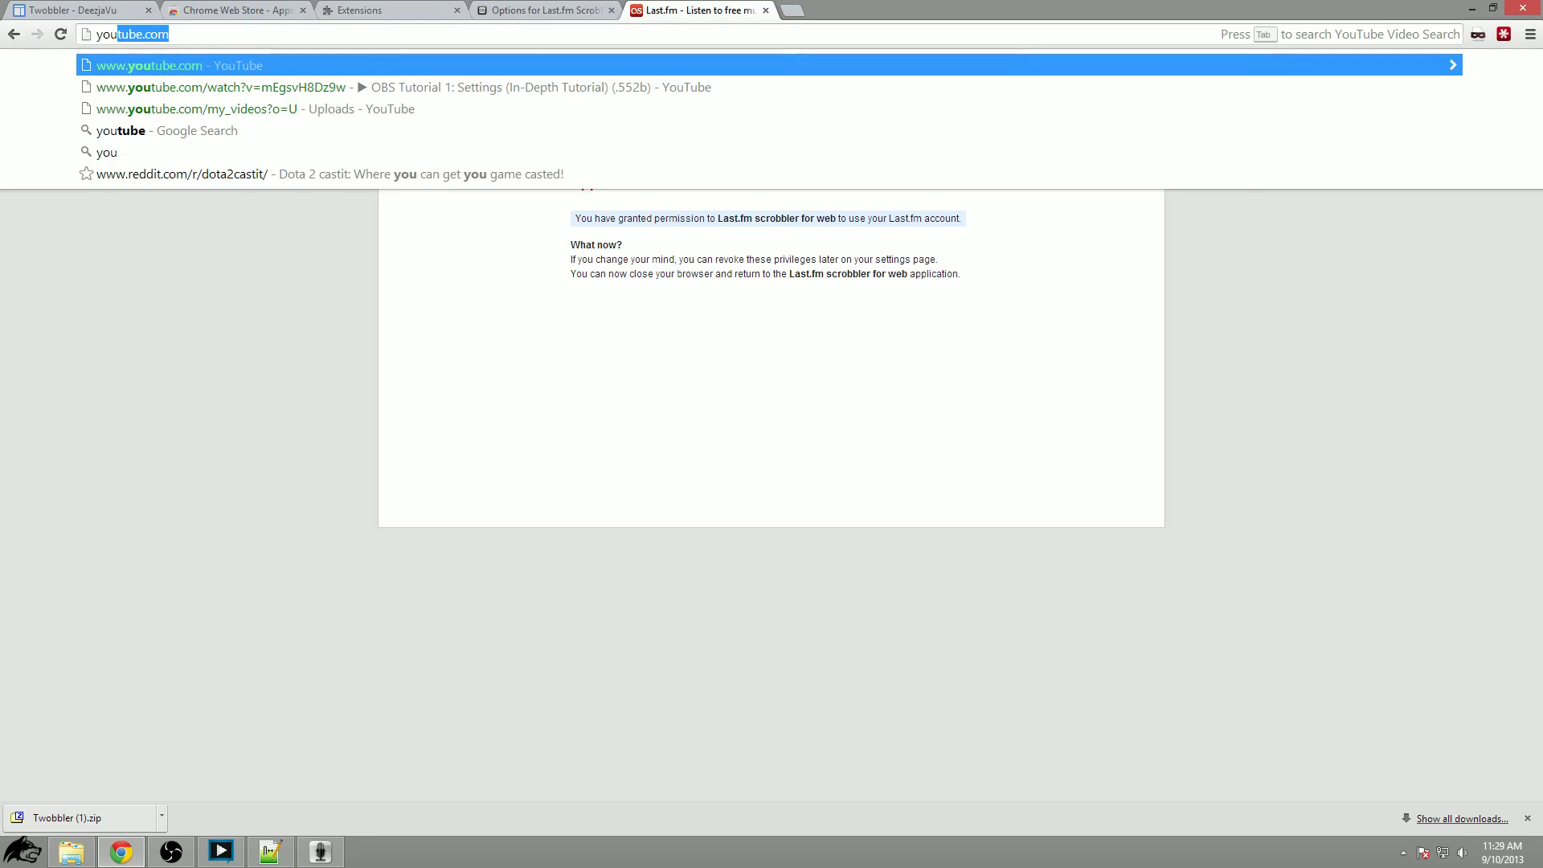
key("Return")
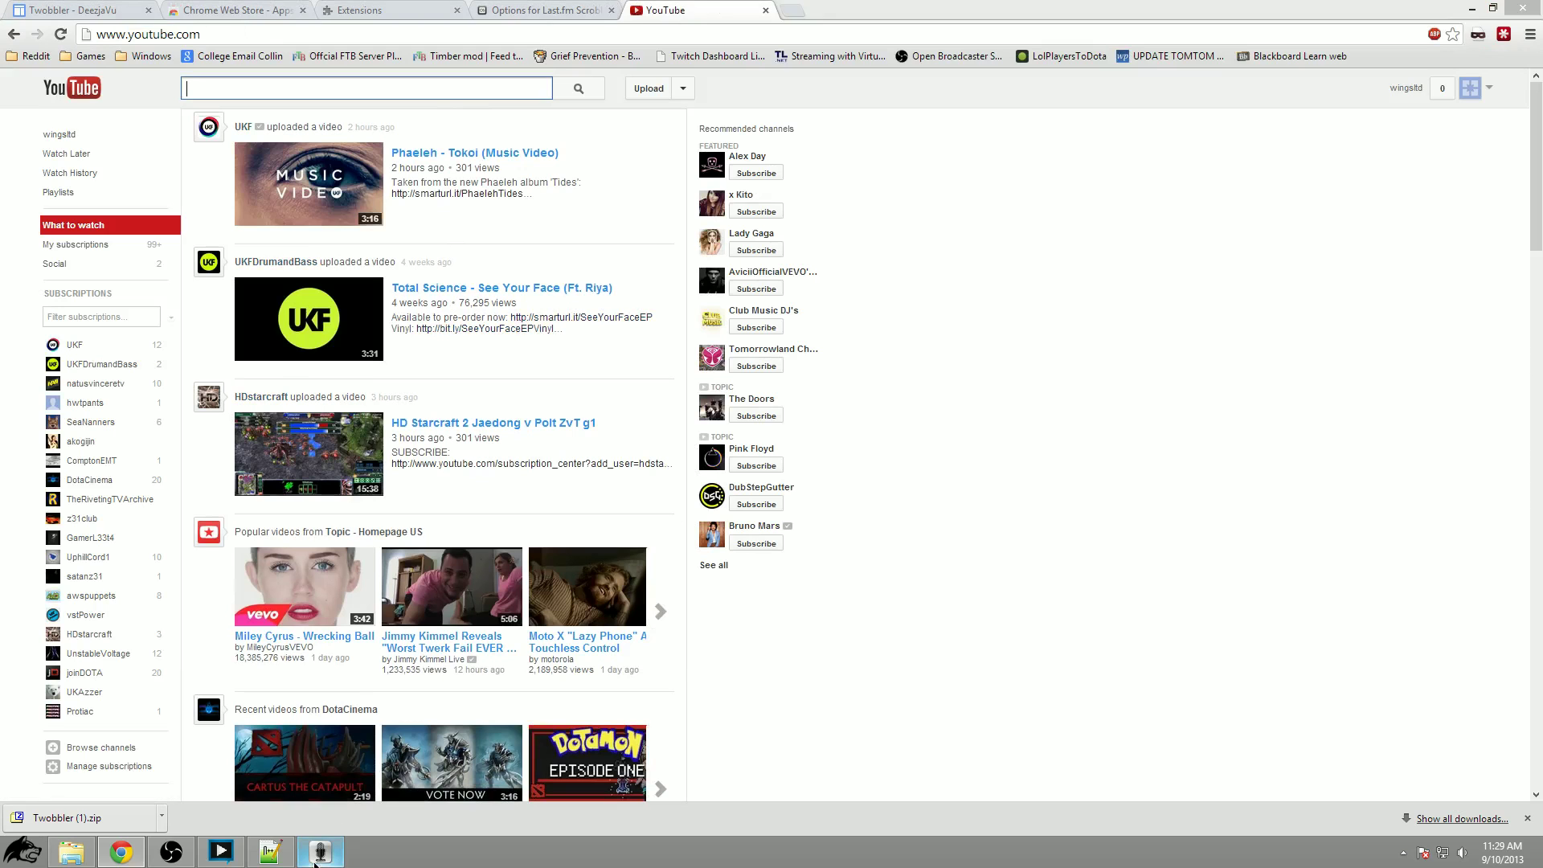
Move Chrome to the top-left, play Total Science's 'See Your Face', and raise the Twobbler window.
left_click(315, 863)
left_click(1334, 18)
key("super+Right")
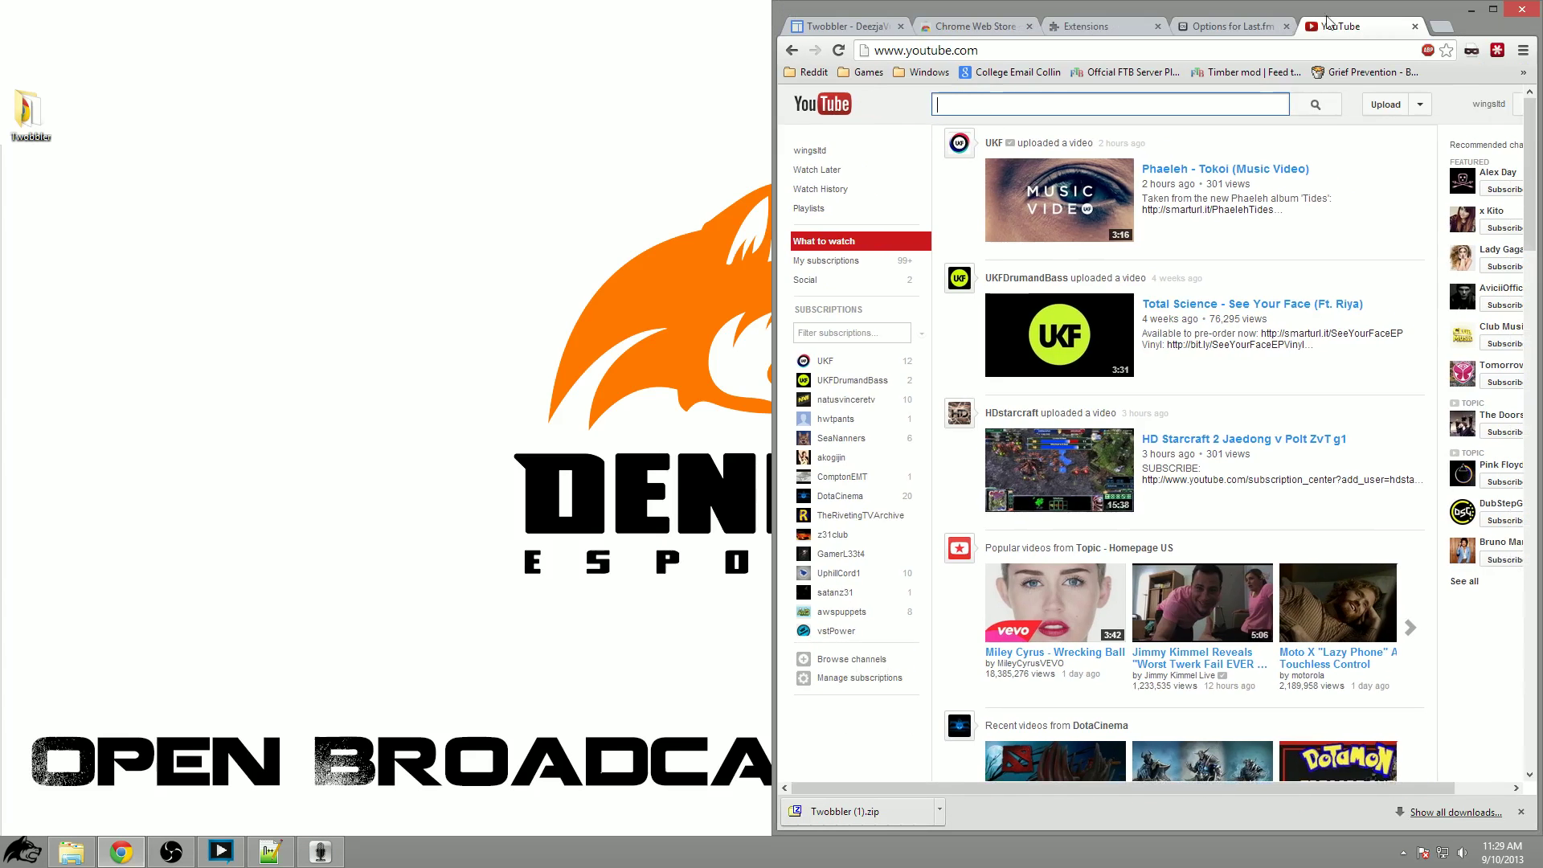
left_click_drag(1438, 16, 625, 54)
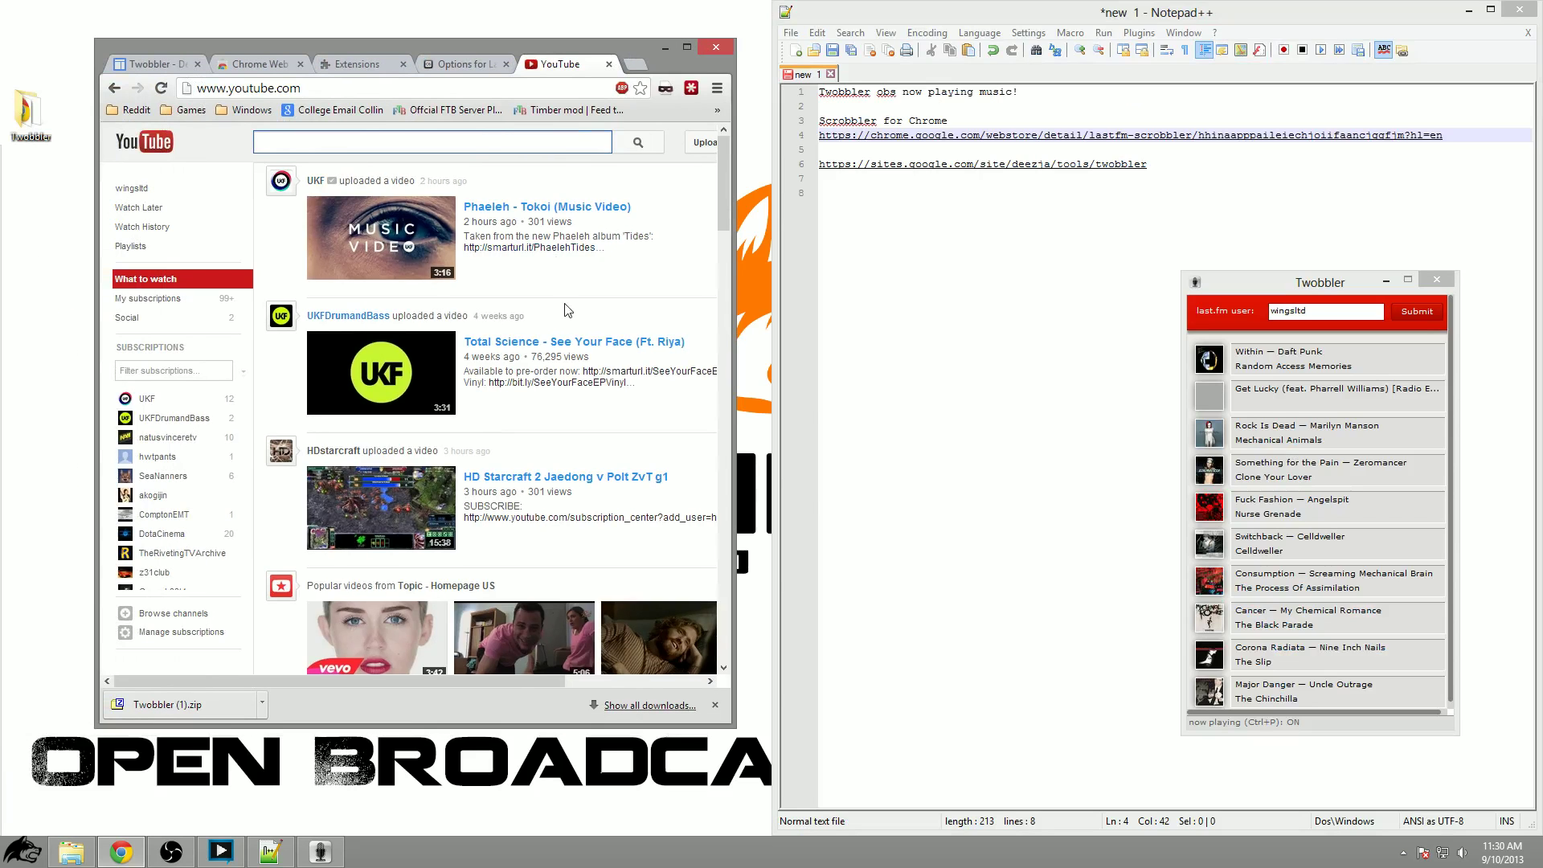
left_click(573, 344)
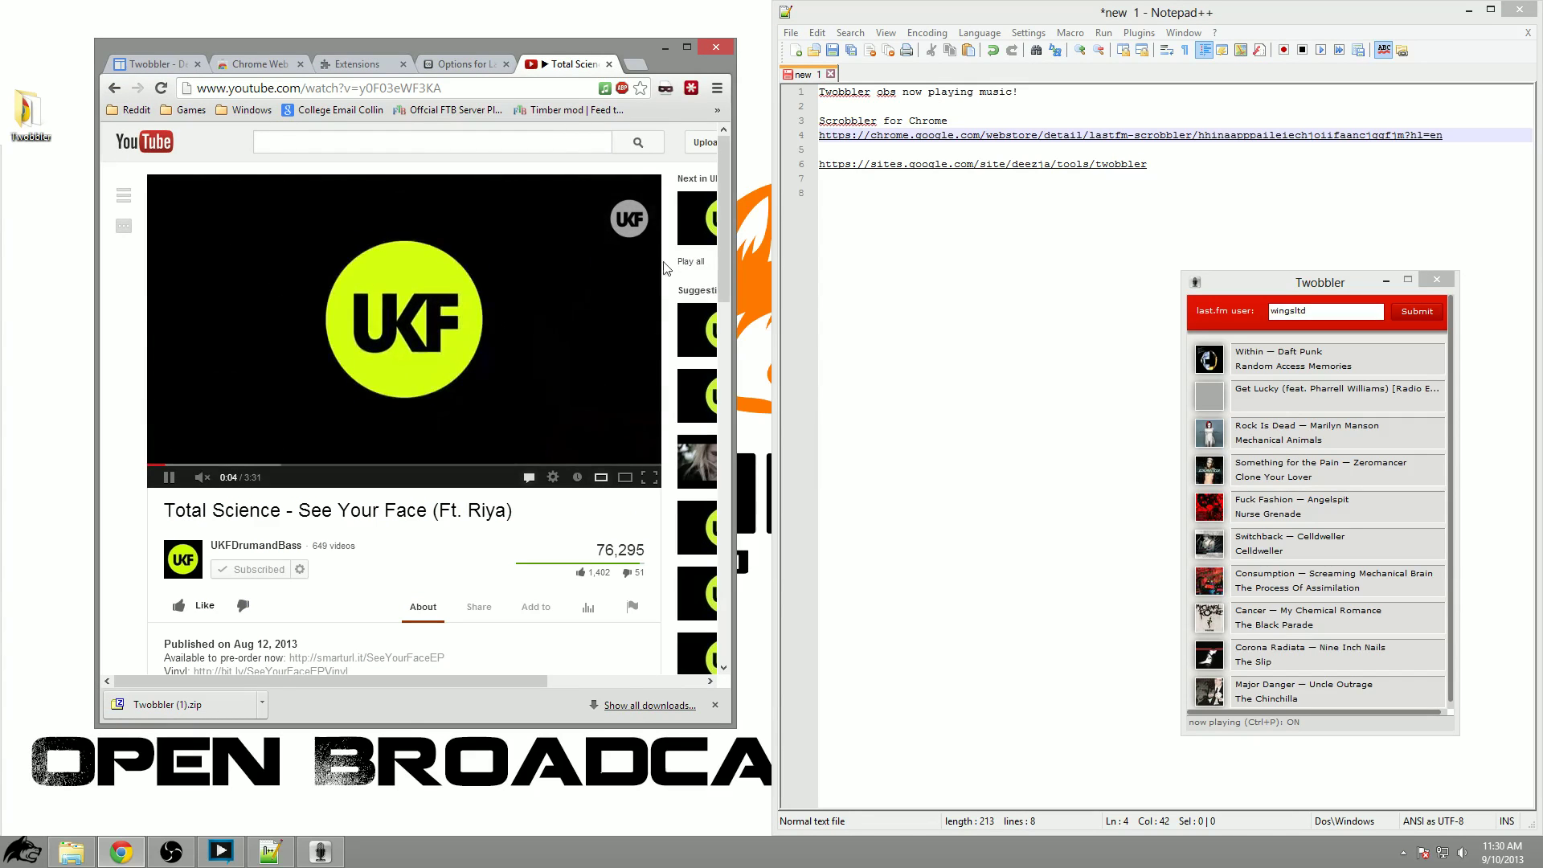
left_click_drag(1304, 288, 1012, 161)
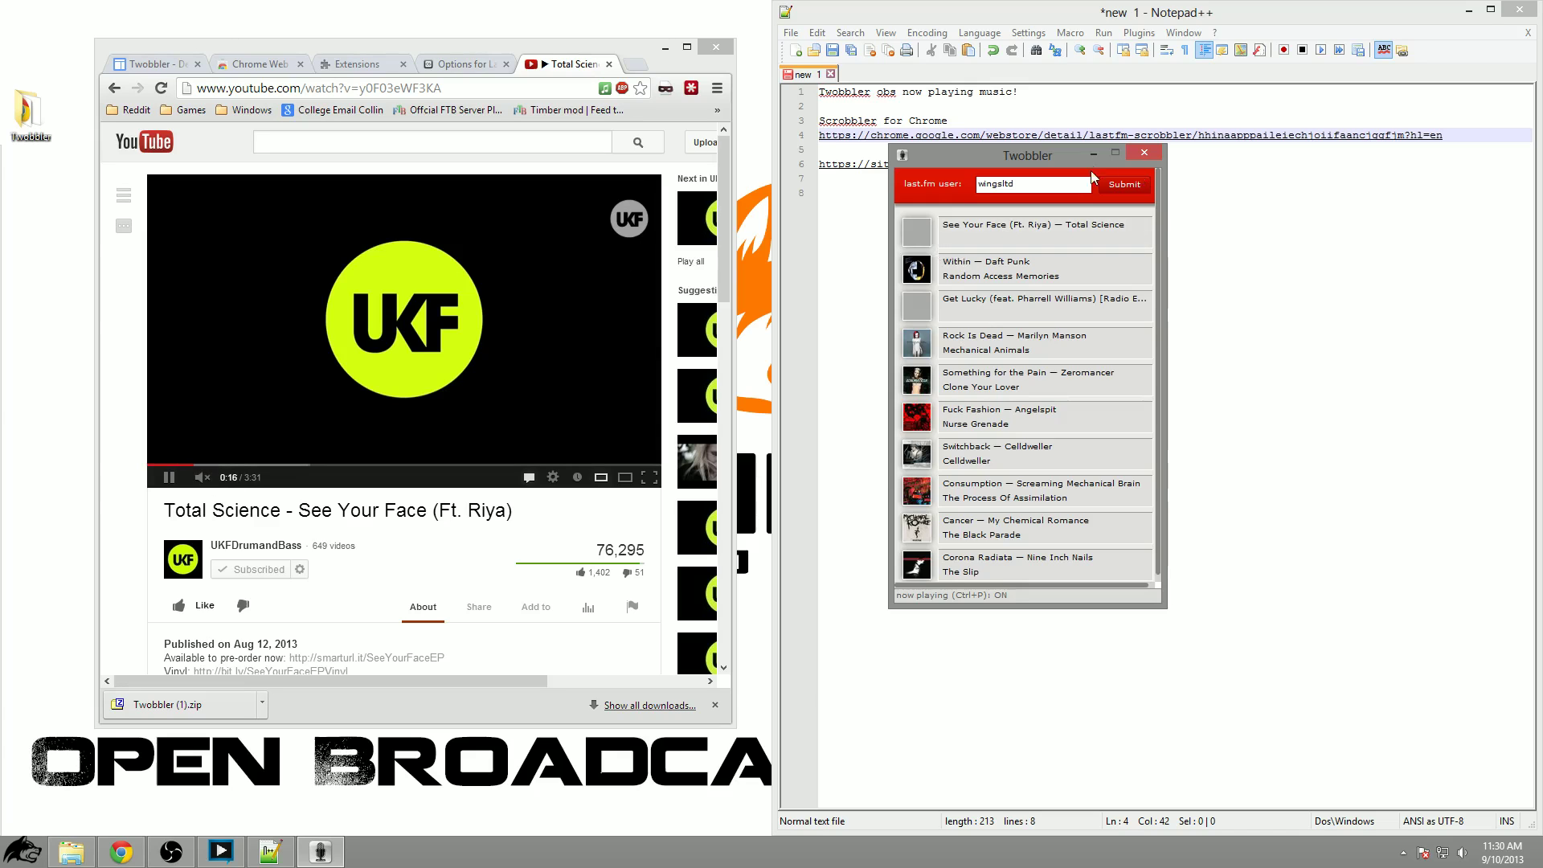
Hide Twobbler and apply tray Options: vertical-line wrap, tilde divider, spacing 8, uppercase with album title.
left_click(1094, 152)
left_click(1403, 852)
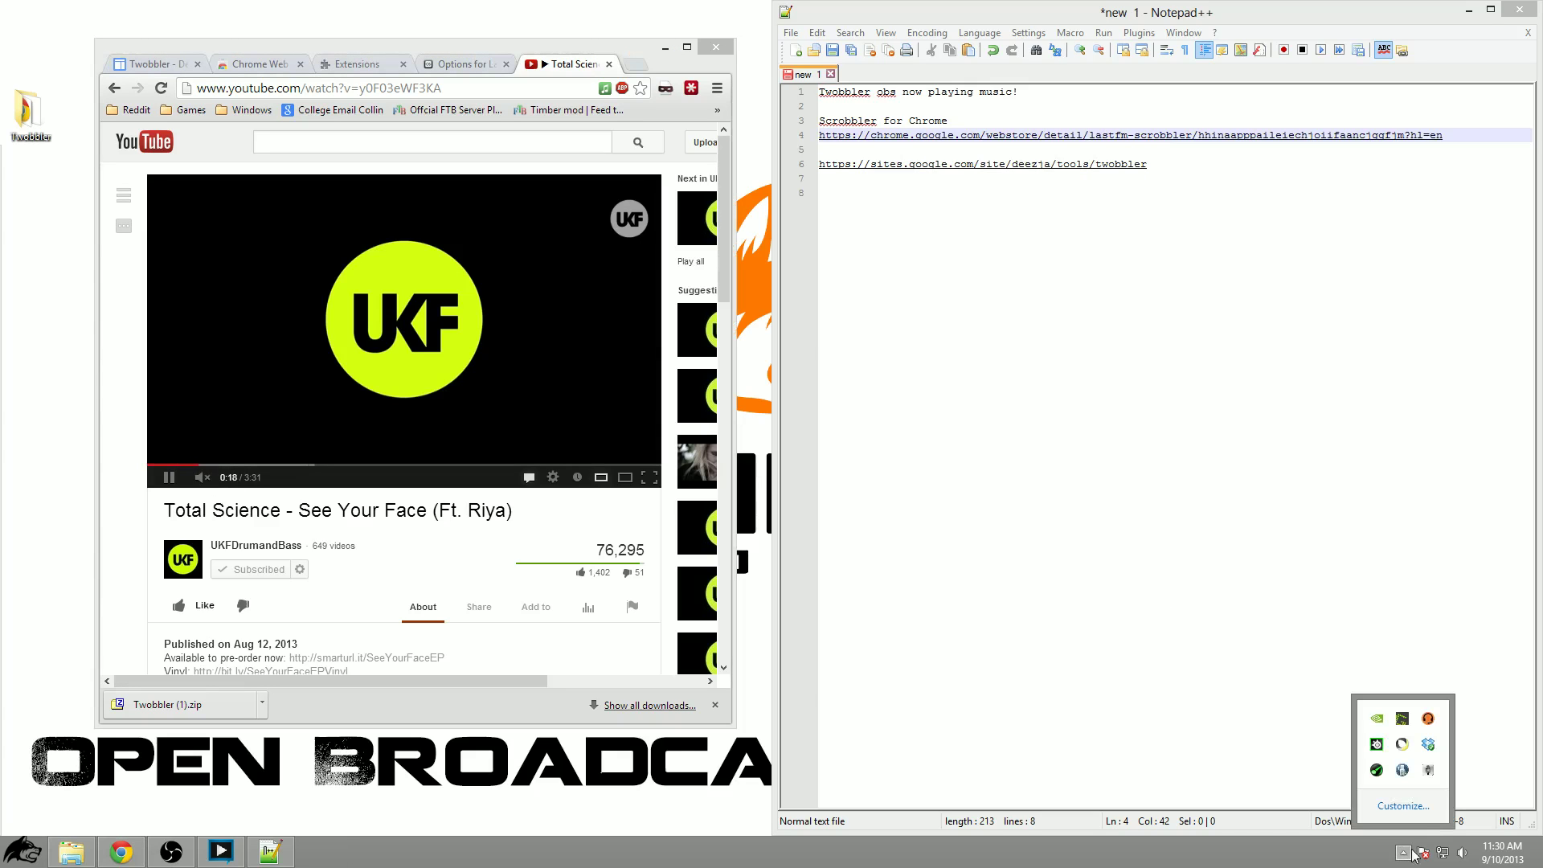
right_click(1431, 772)
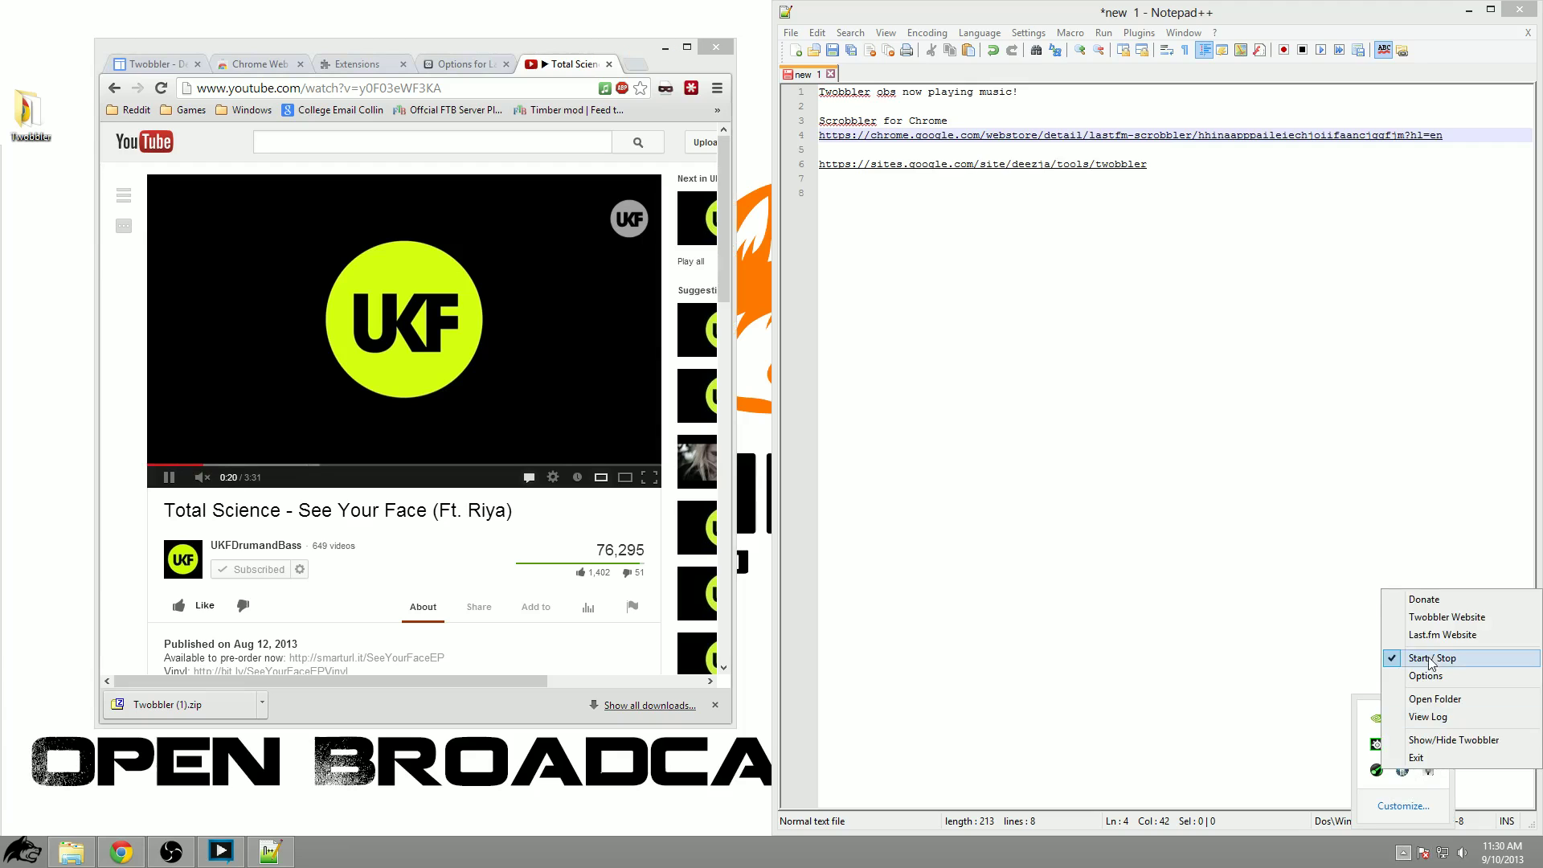
left_click(1436, 678)
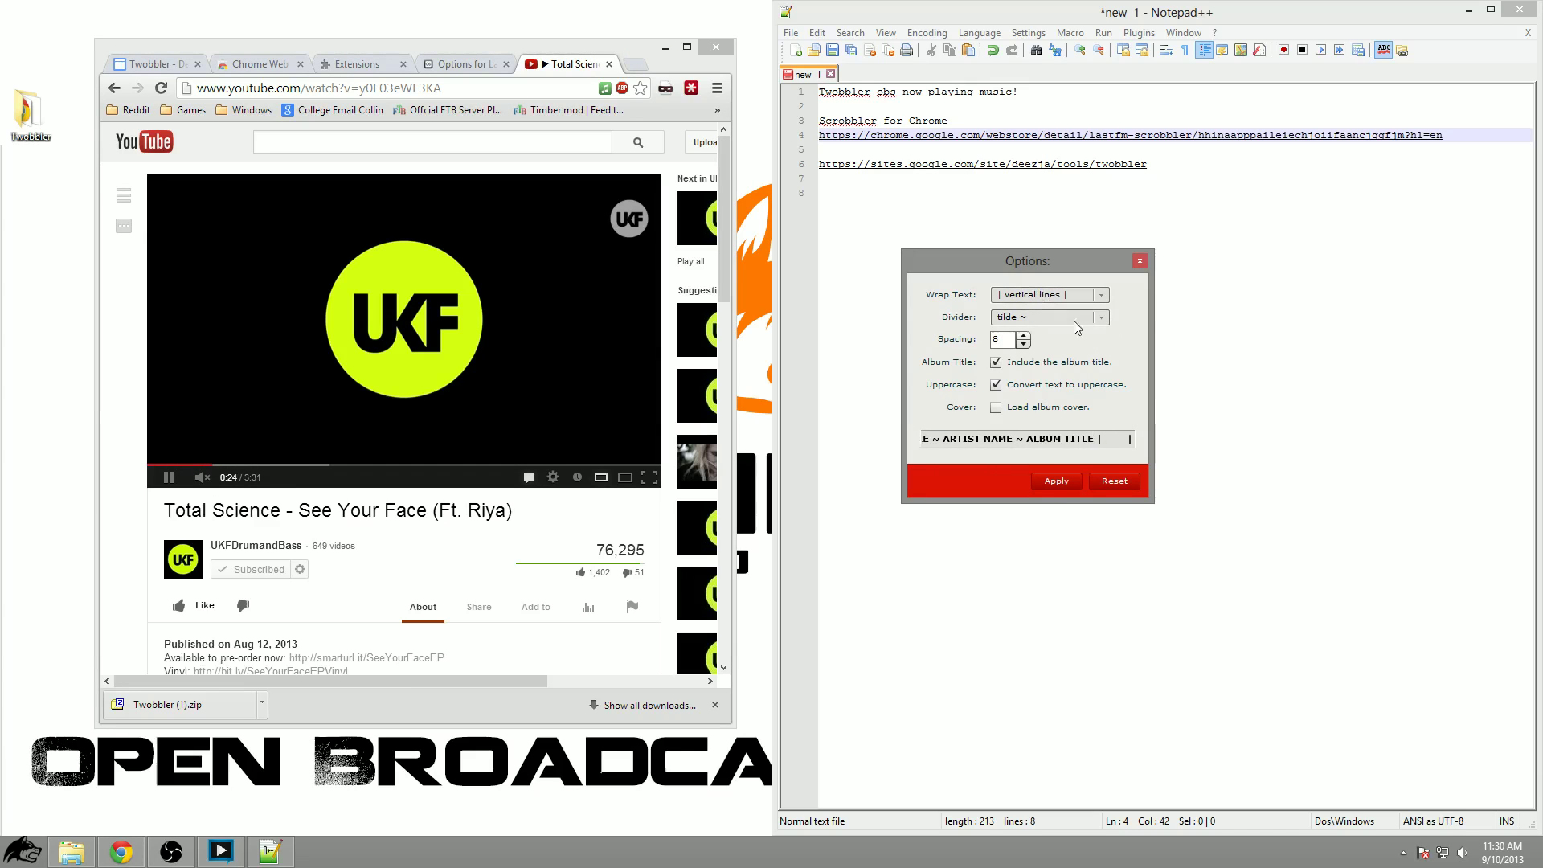
left_click(1057, 482)
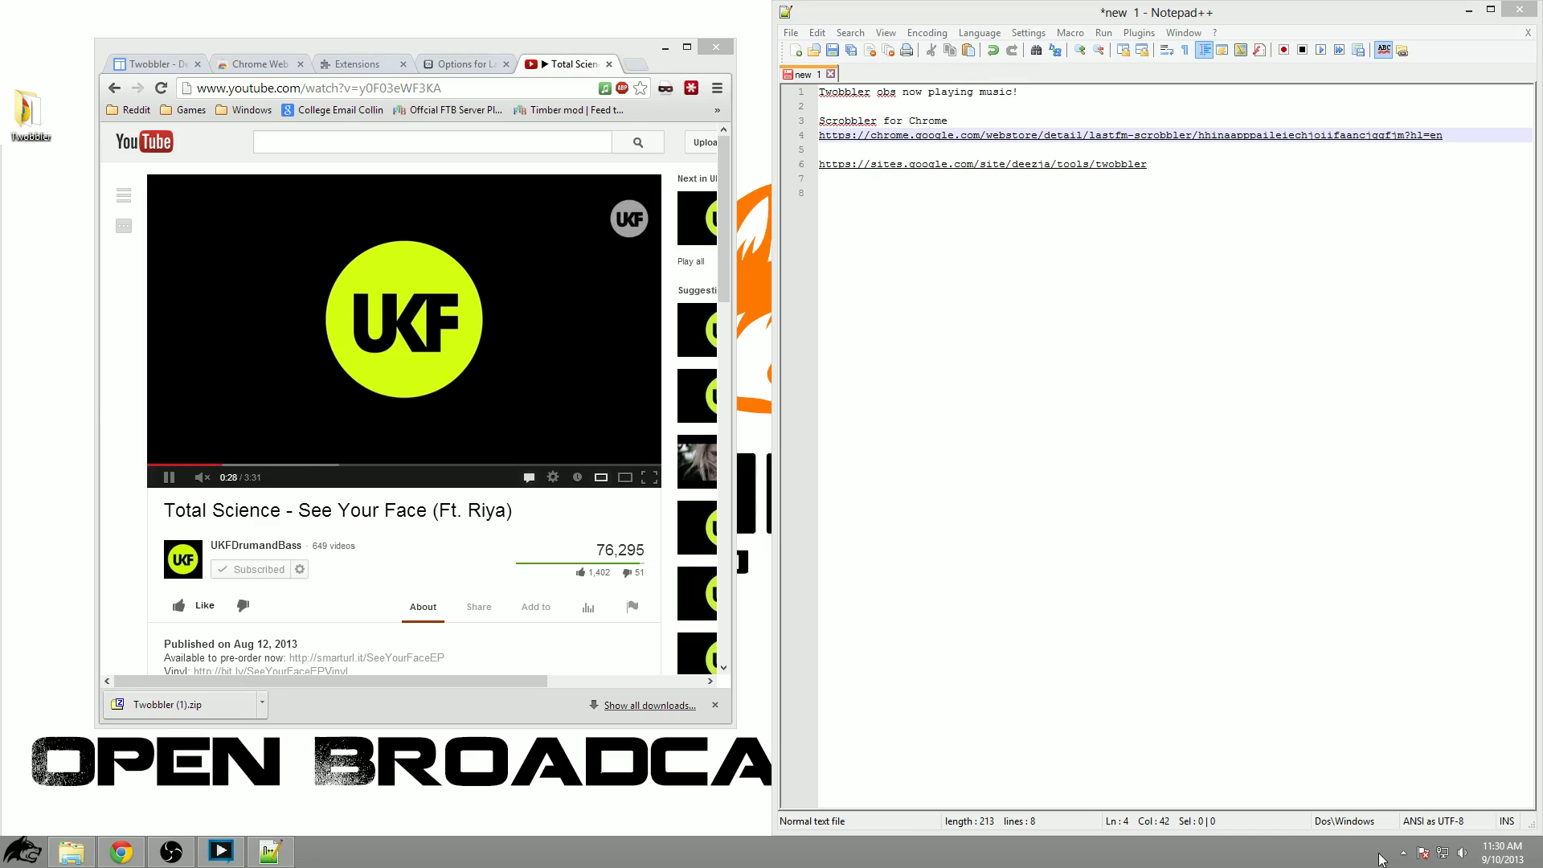
left_click(1403, 853)
right_click(1430, 772)
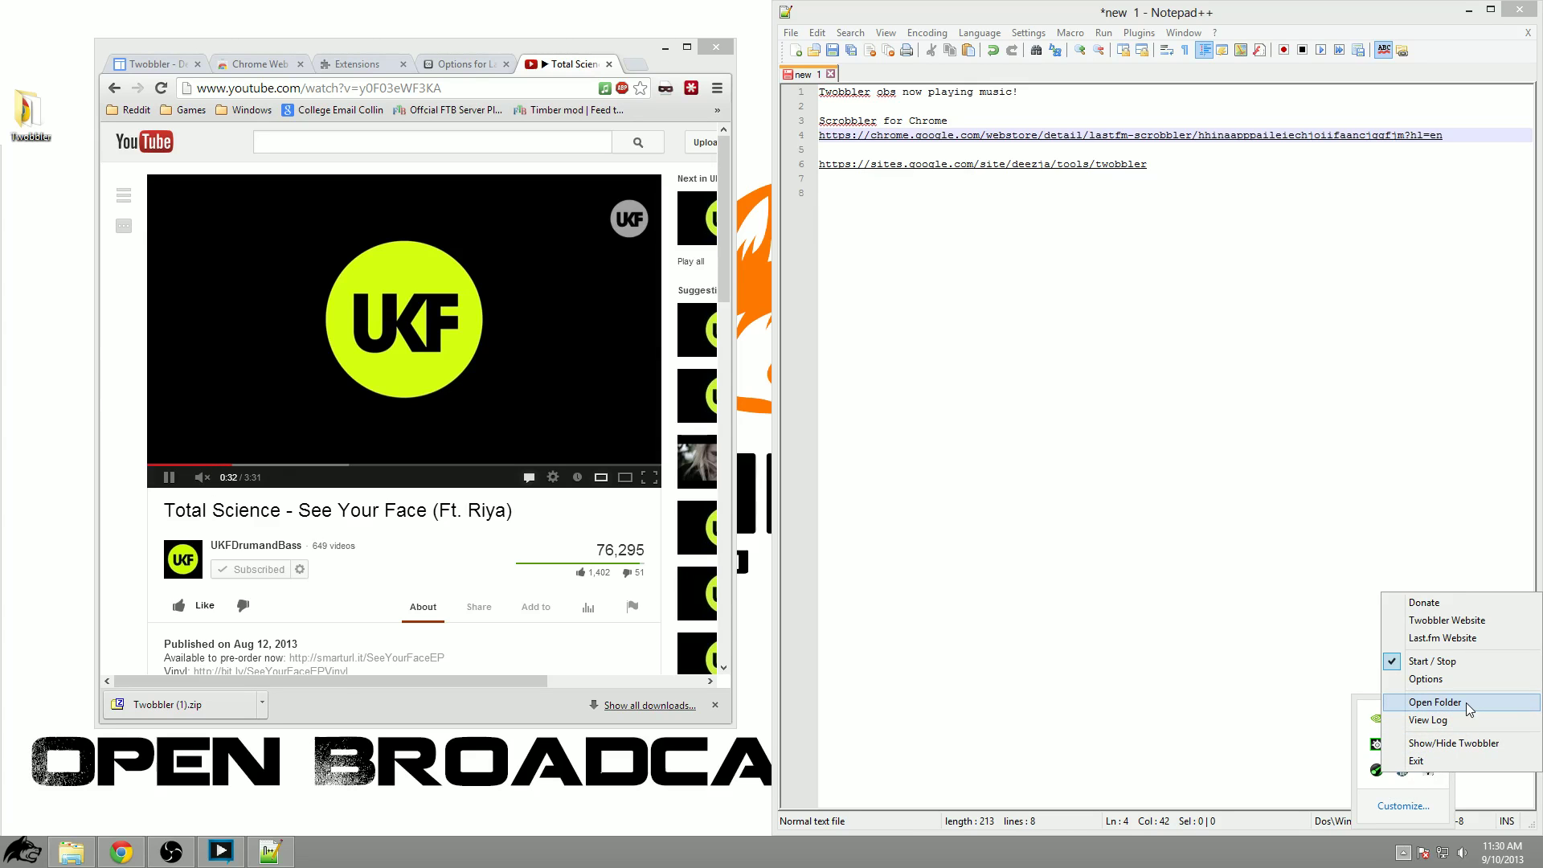
Open Twobbler's nowplaying.txt from its folder, delete the stray X, and close Notepad.
left_click(1436, 702)
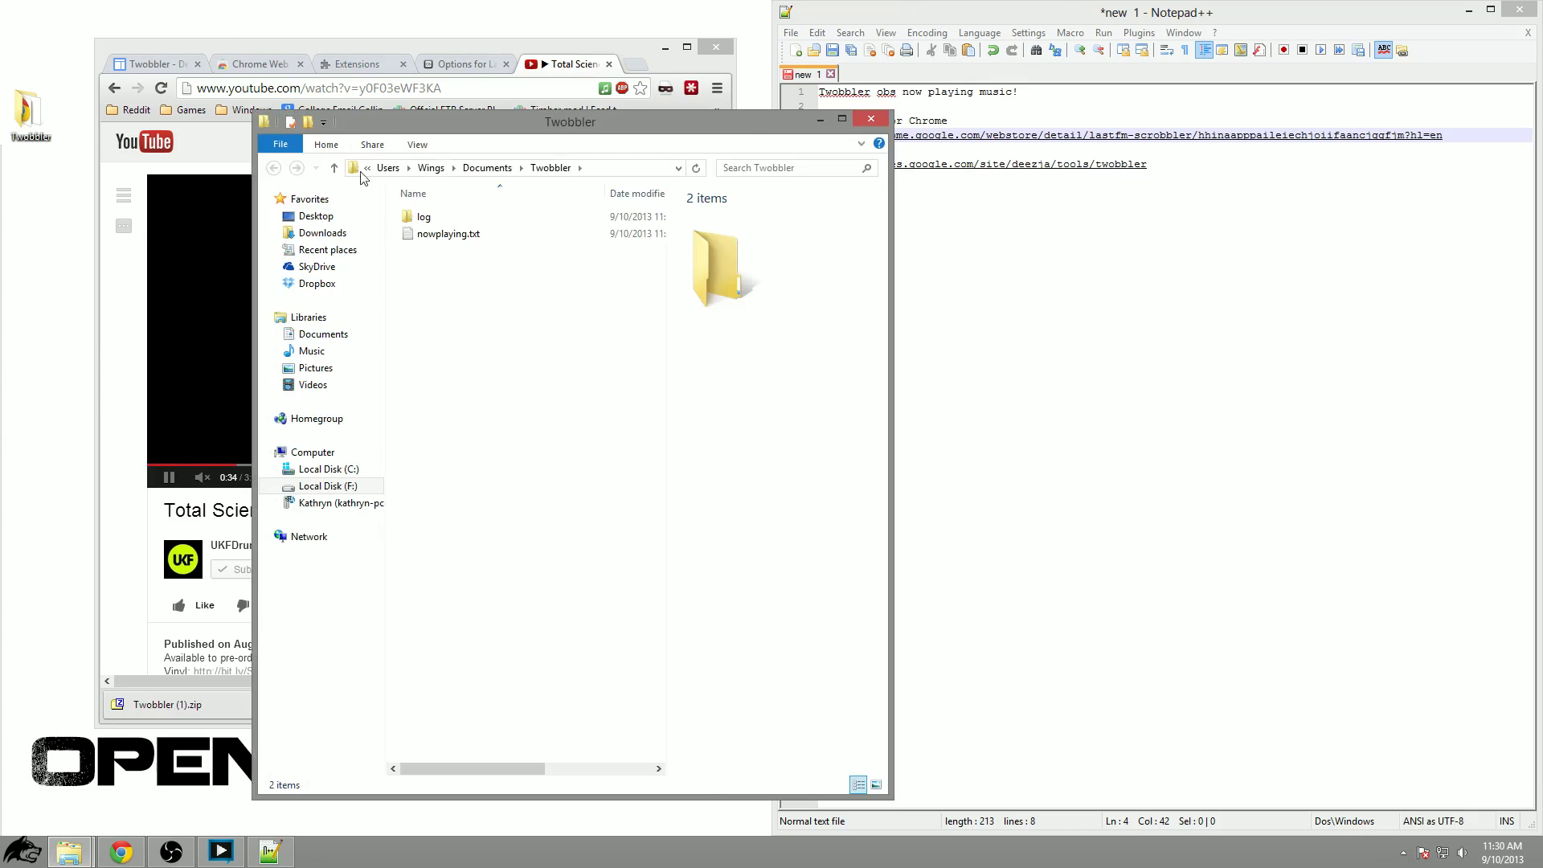
left_click_drag(471, 126, 815, 87)
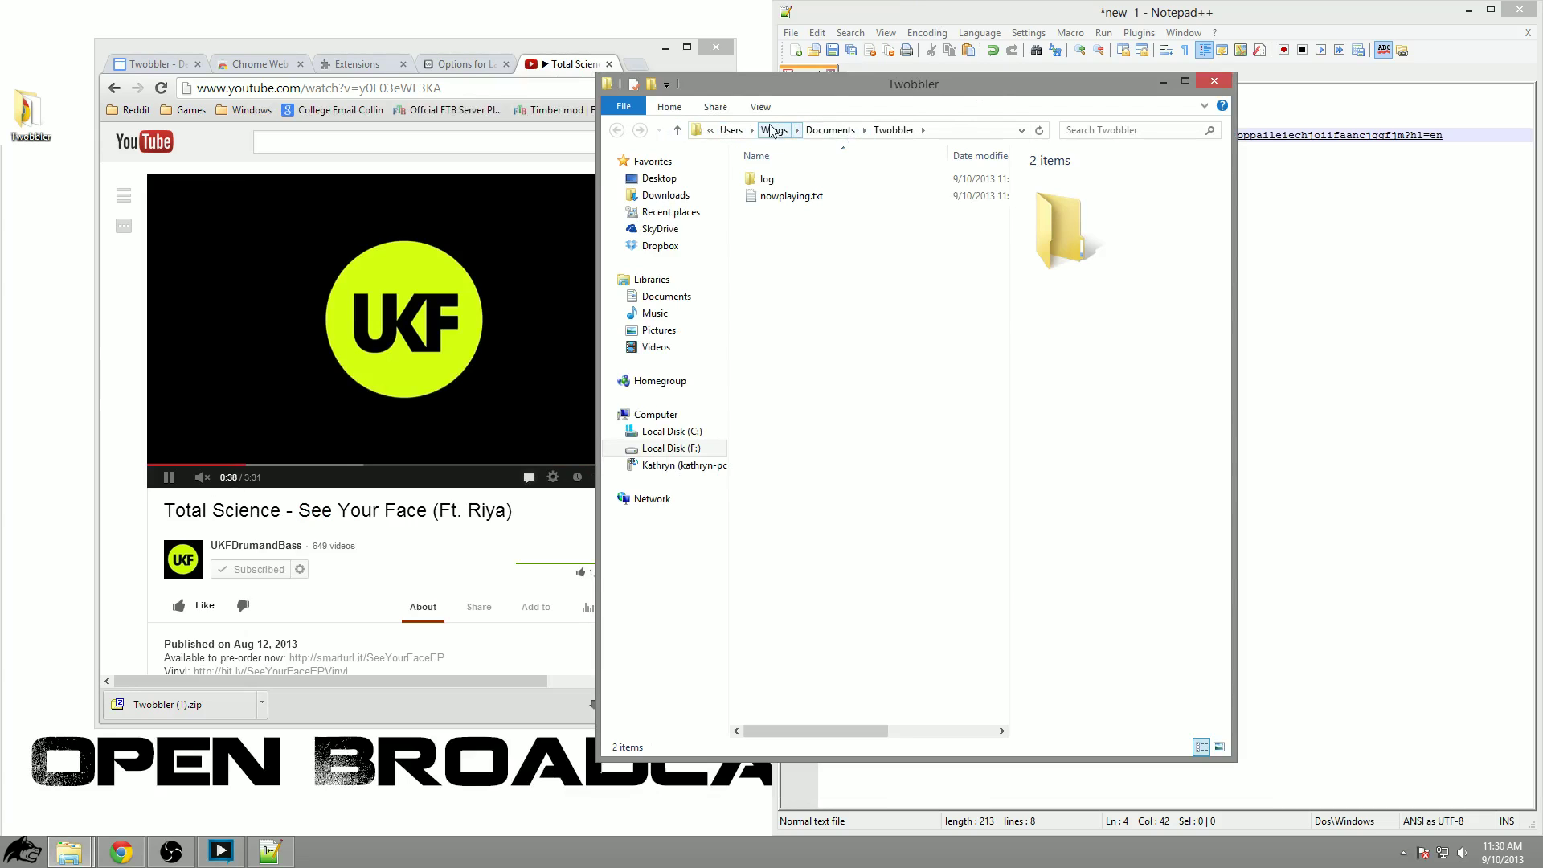
double_click(833, 205)
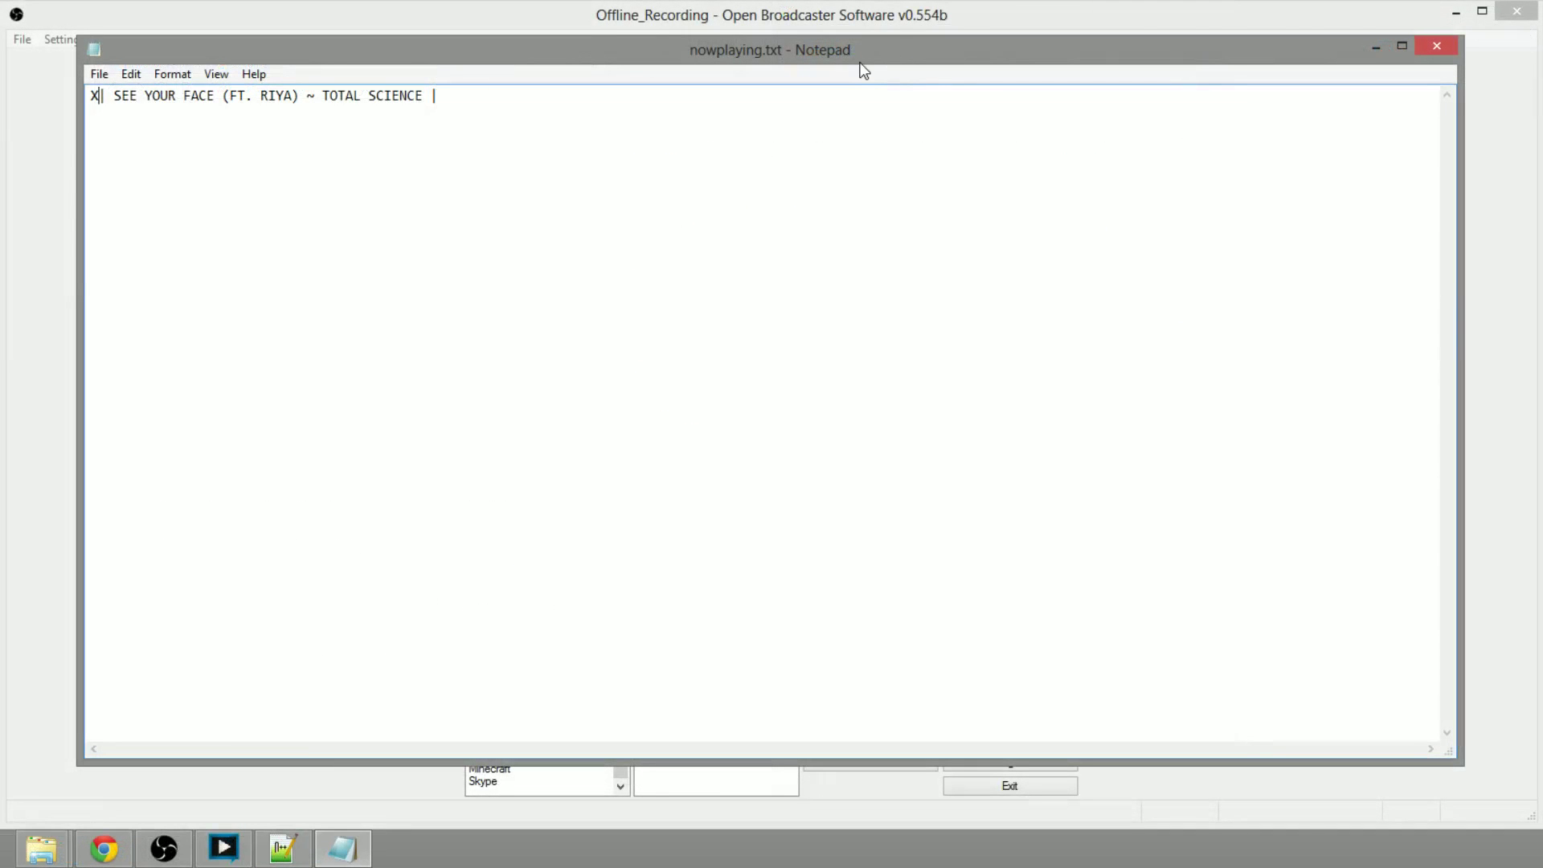
key("BackSpace")
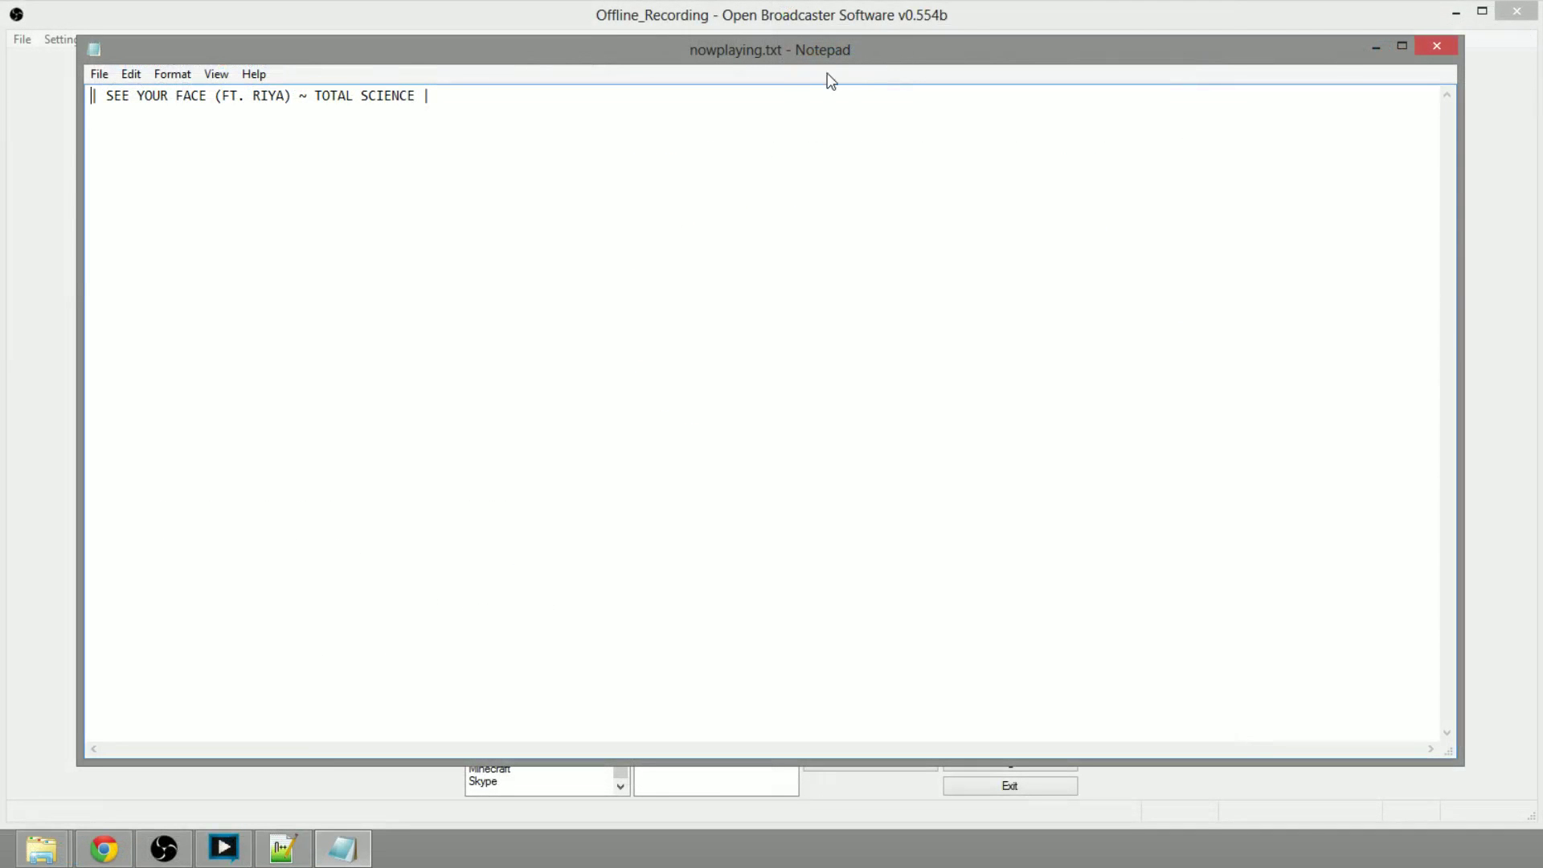
left_click_drag(903, 62, 842, 88)
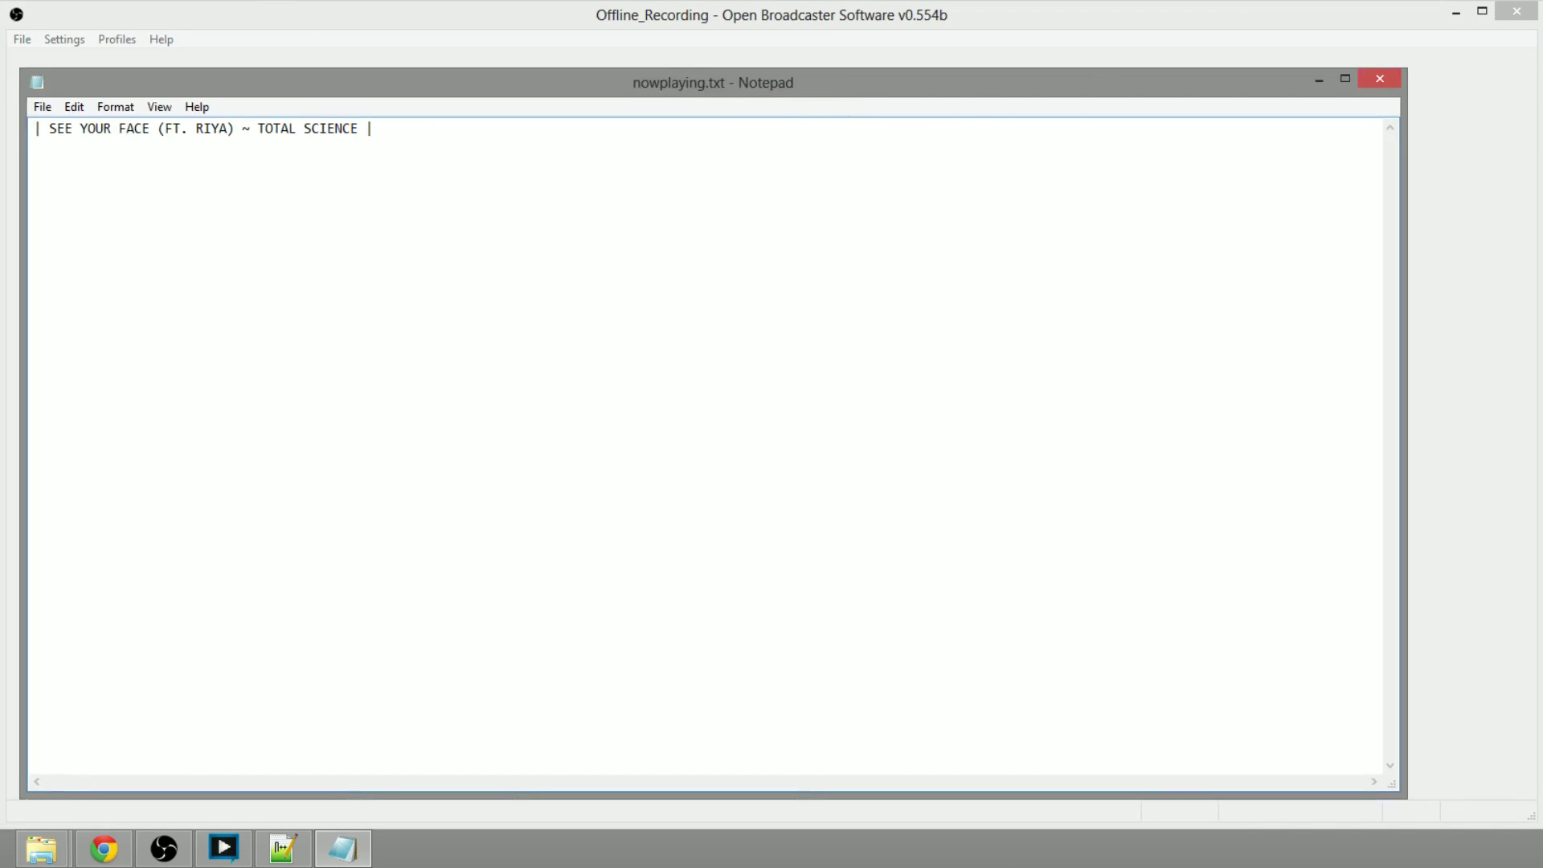
left_click(1381, 80)
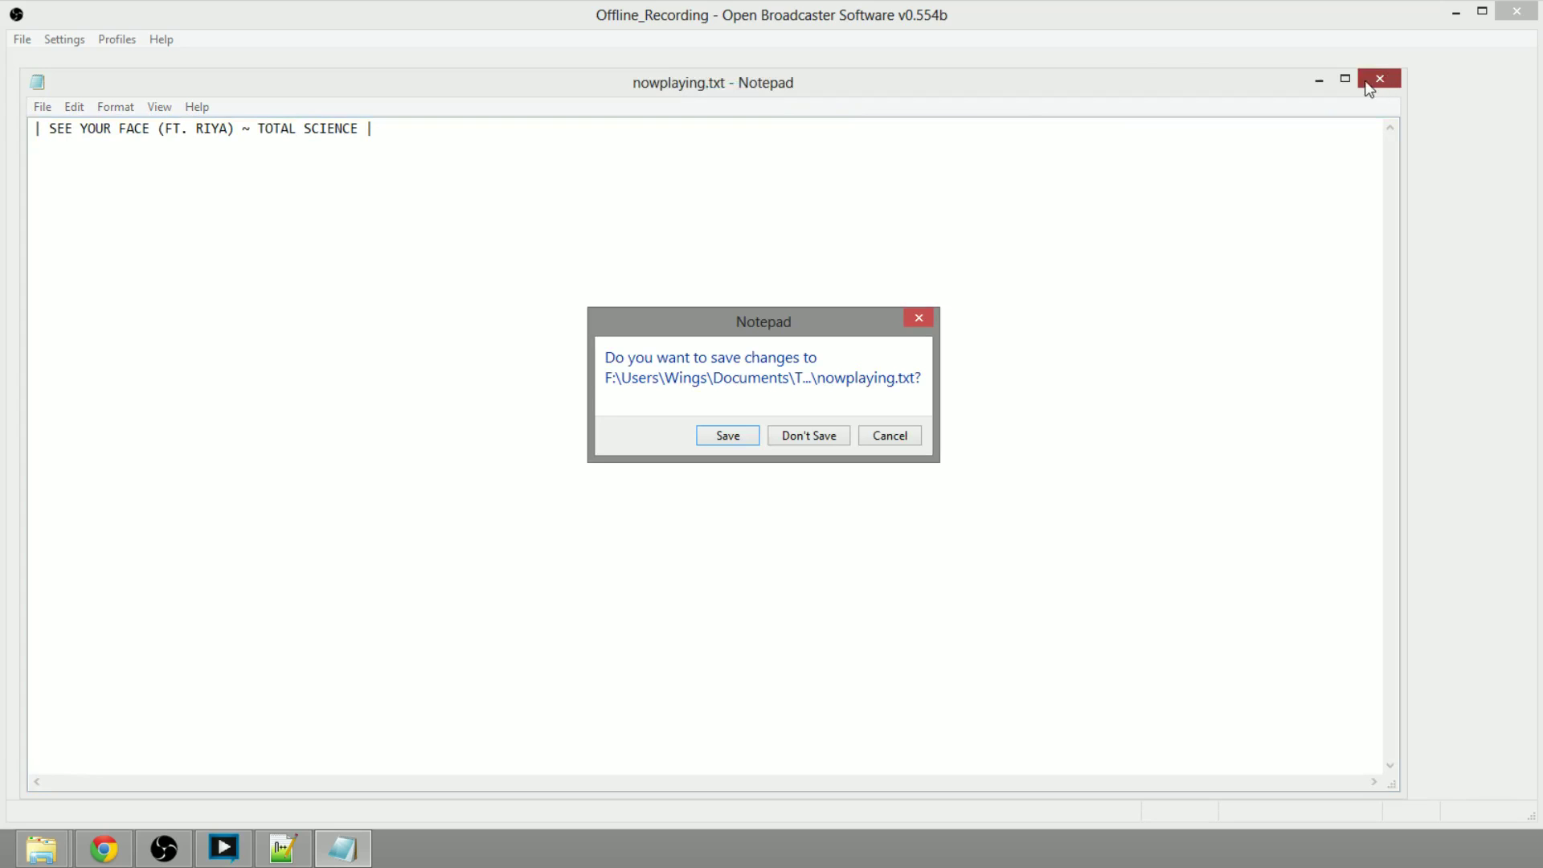
Answer Notepad's save prompt and add a new scene named Smite_Now_Playing.
left_click(828, 434)
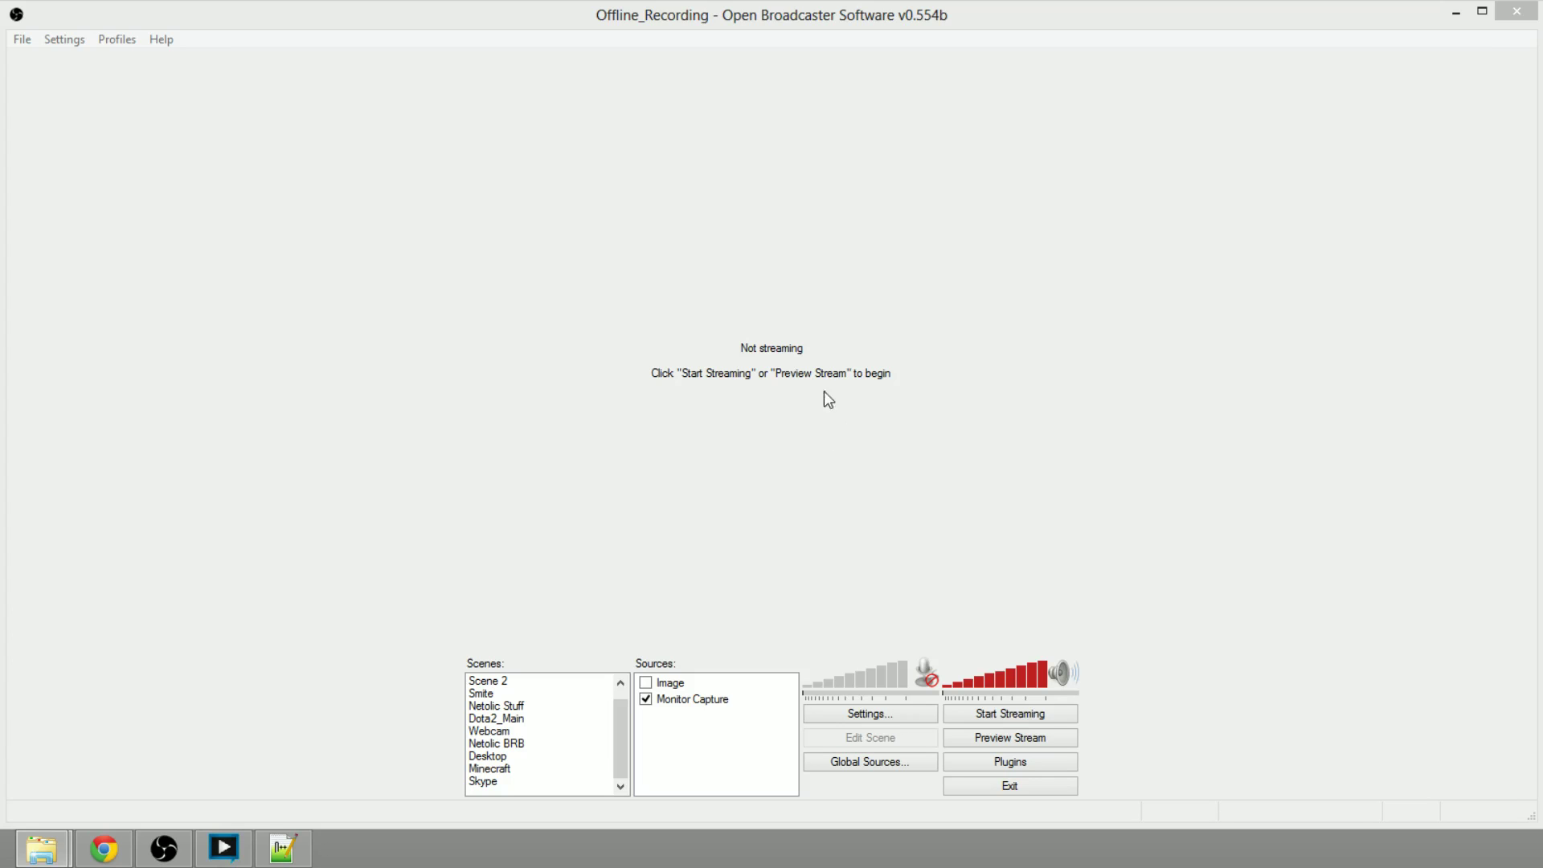
right_click(587, 788)
left_click(696, 655)
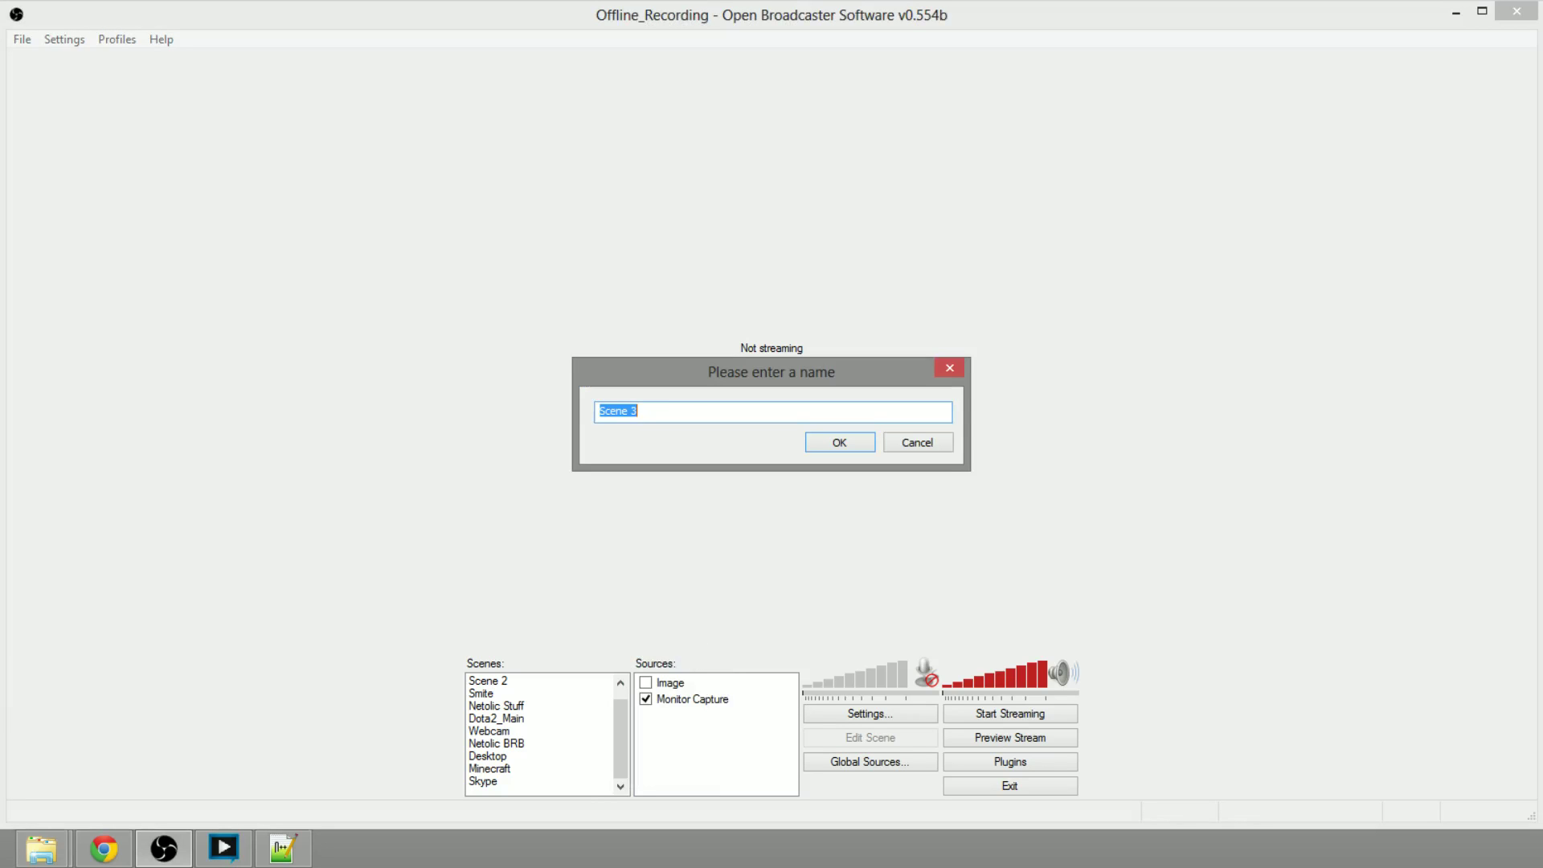
type("Smite_Now_Playing")
key("Return")
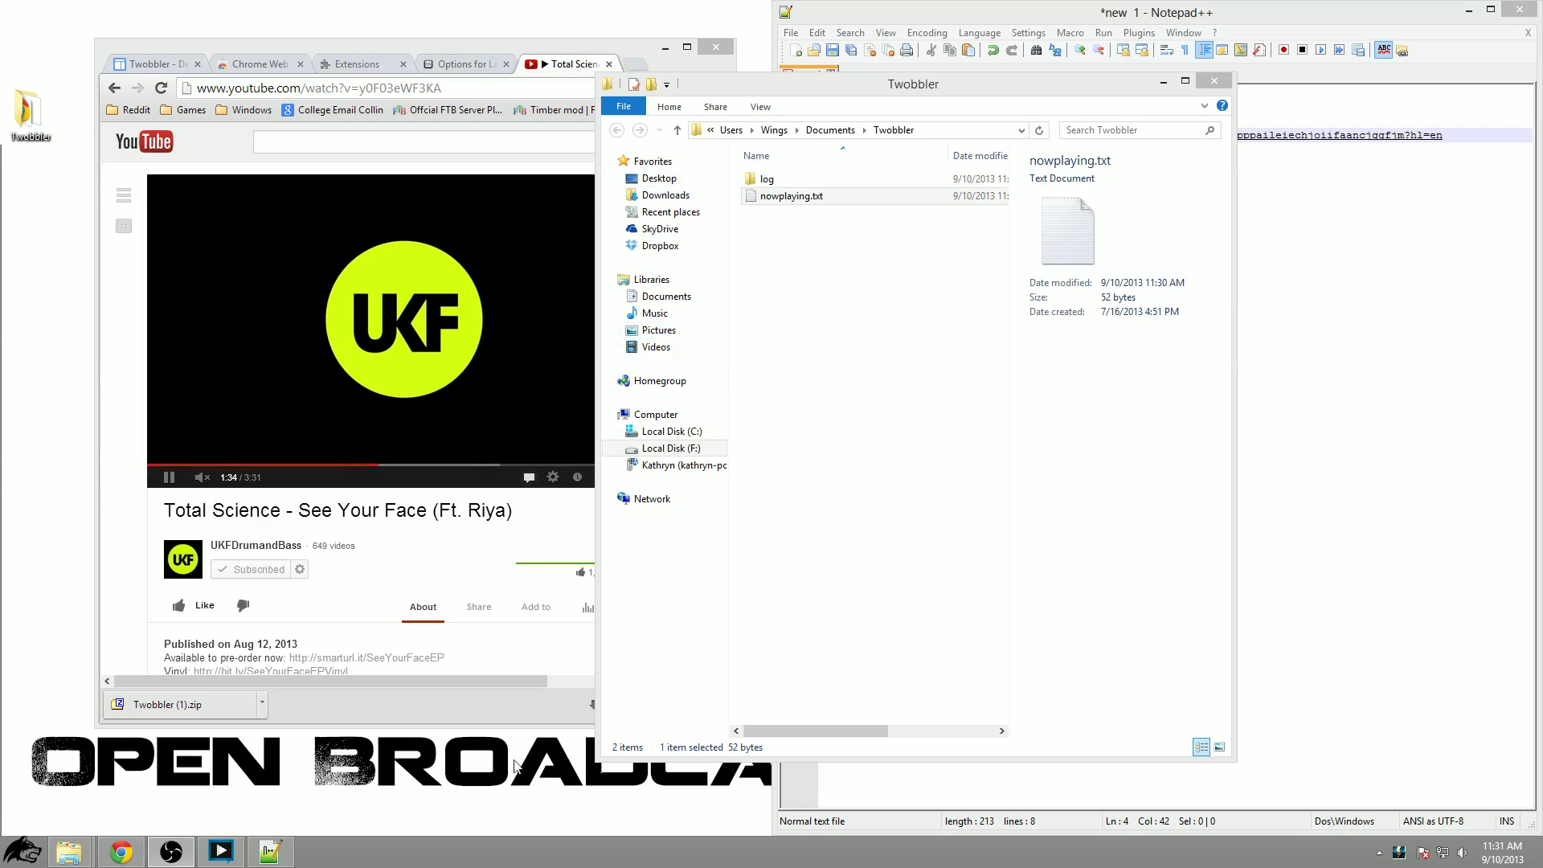
Minimize the Notepad++ notes and move the Twobbler folder window to the right.
left_click(641, 53)
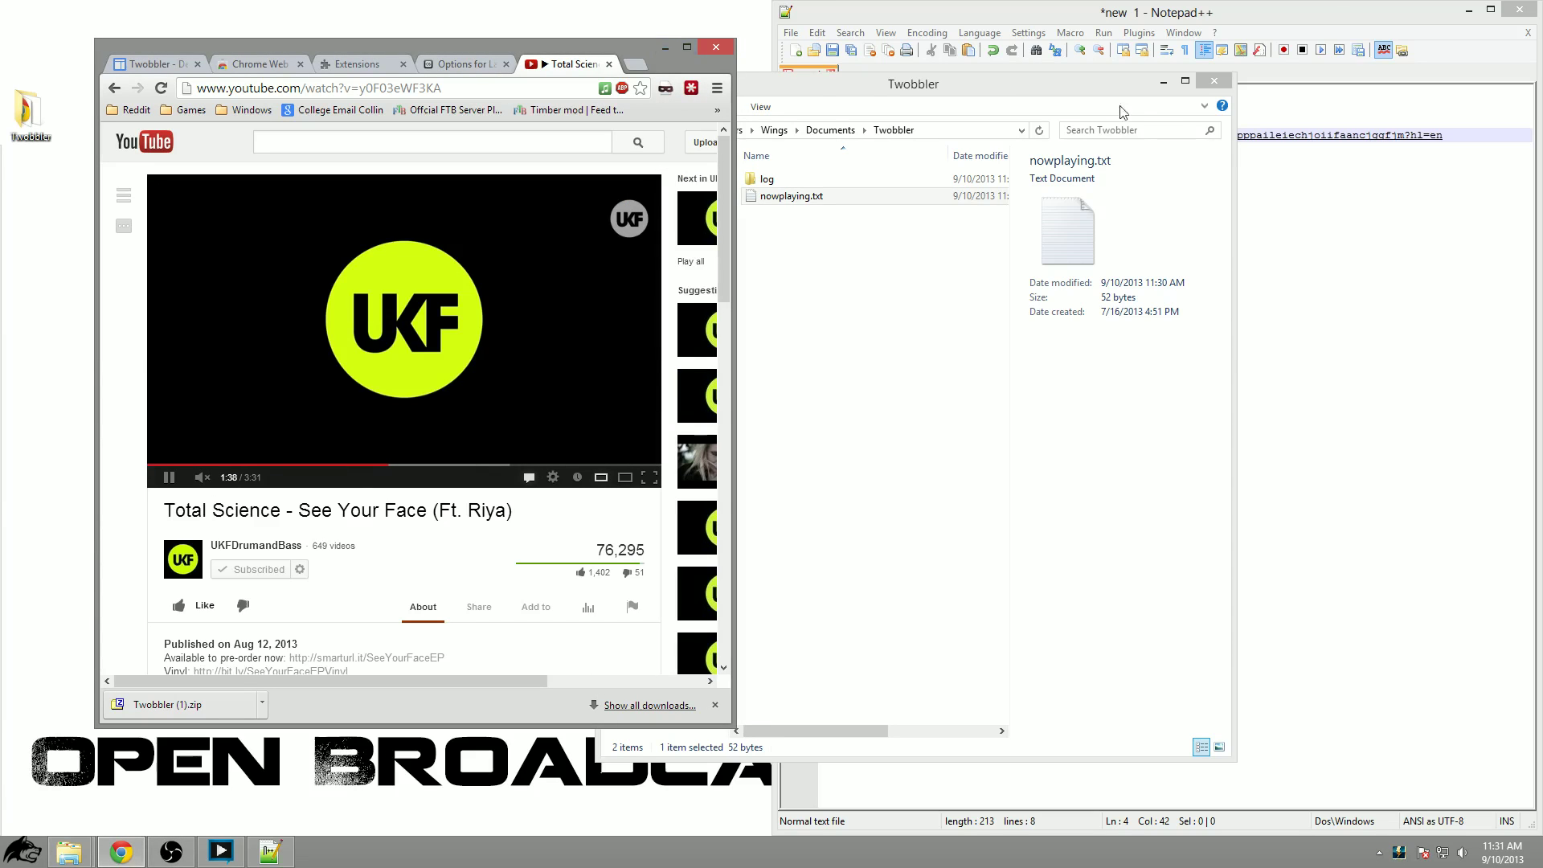
left_click(1371, 14)
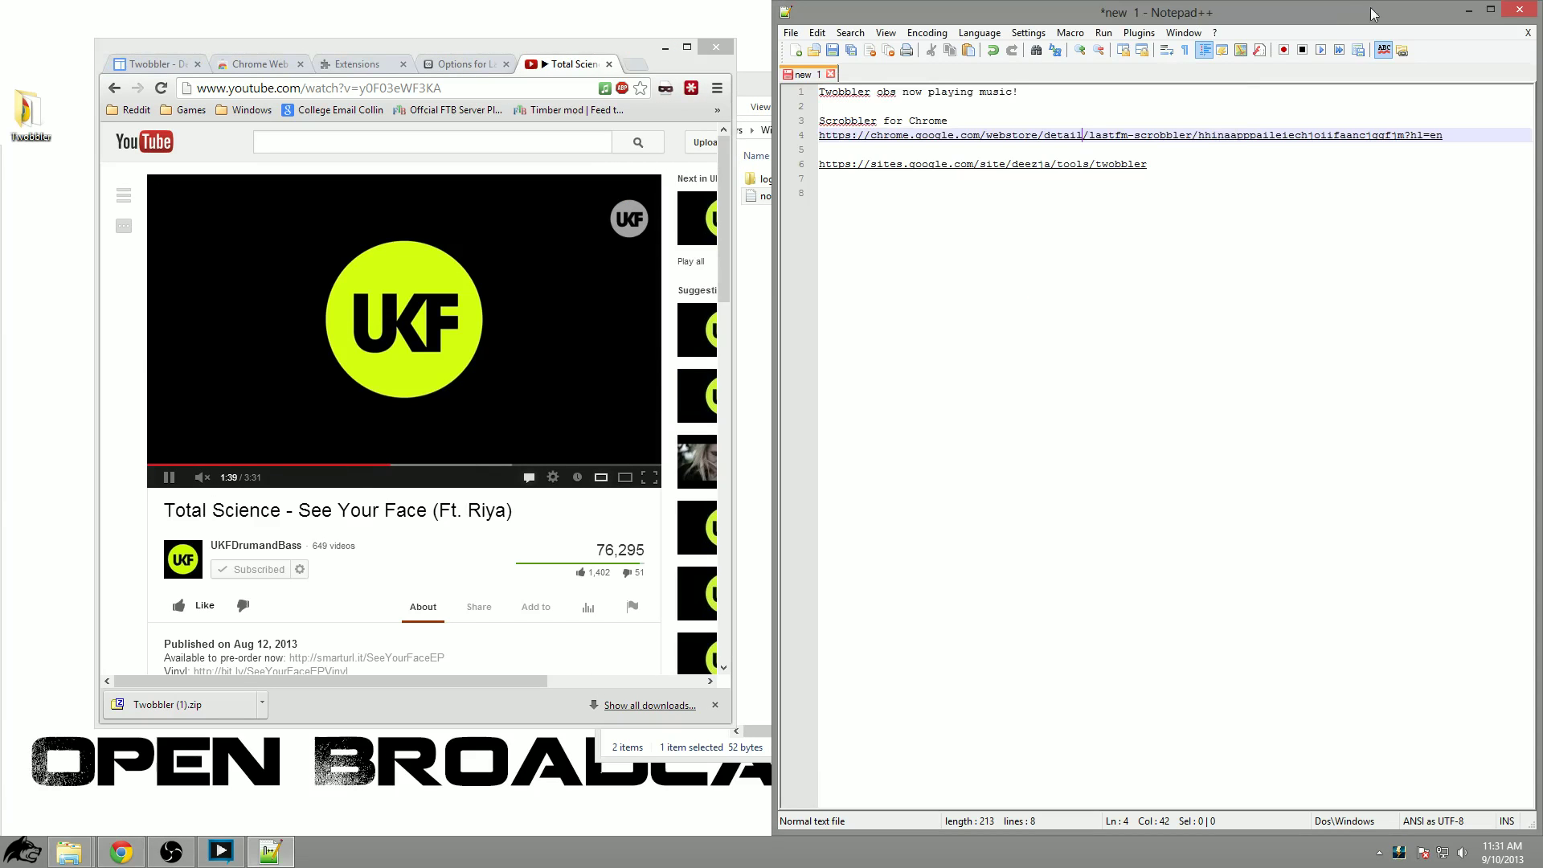
left_click(1468, 10)
left_click_drag(1027, 97, 1269, 51)
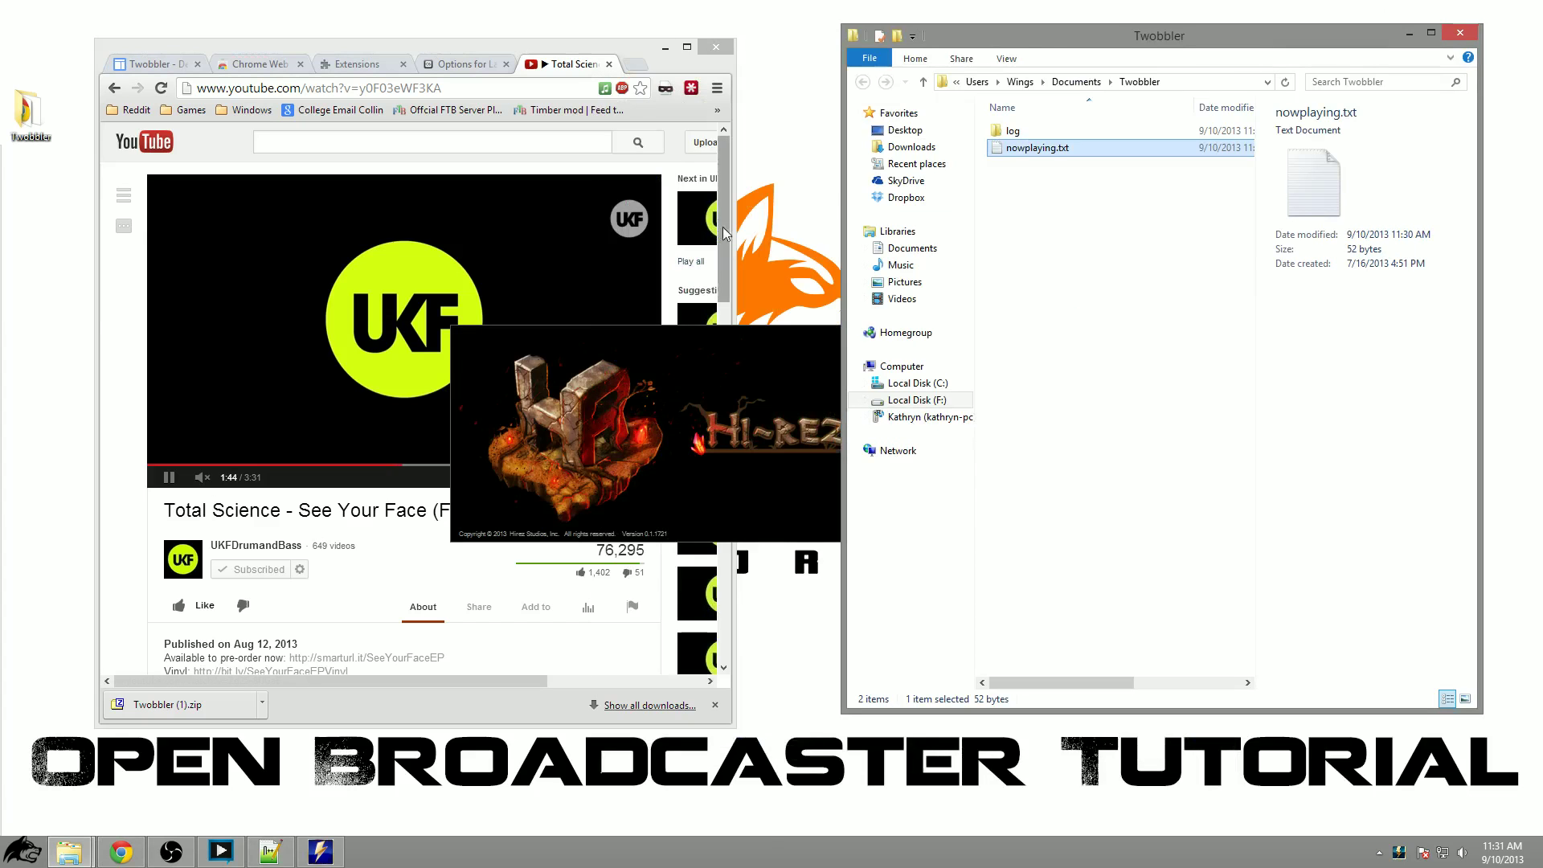
Close Chrome's Web Store, Extensions and Scrobbler Options tabs.
left_click(258, 63)
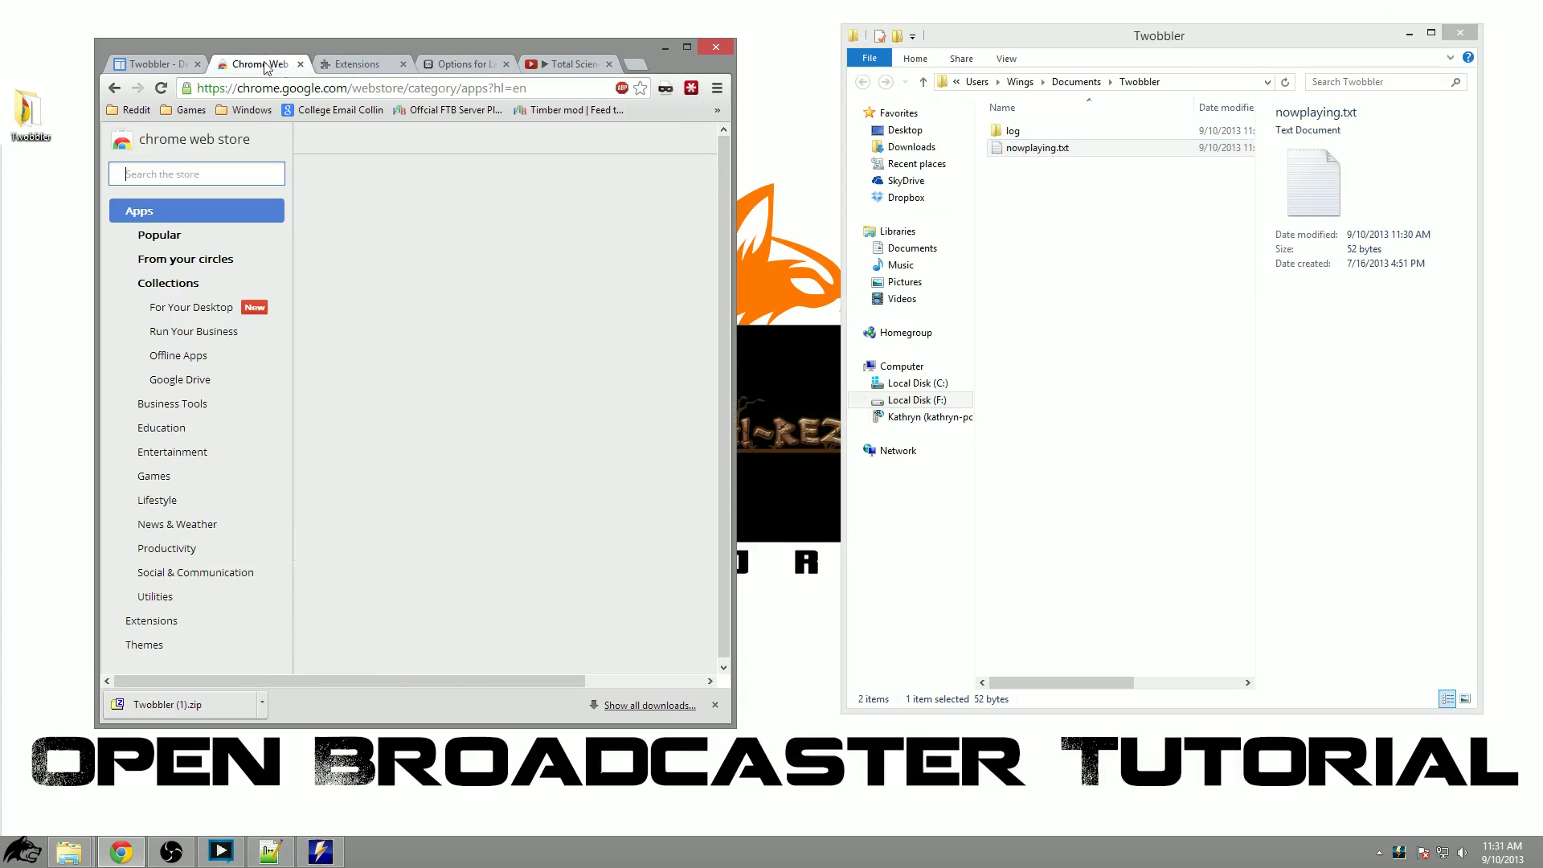
left_click(301, 65)
left_click(301, 64)
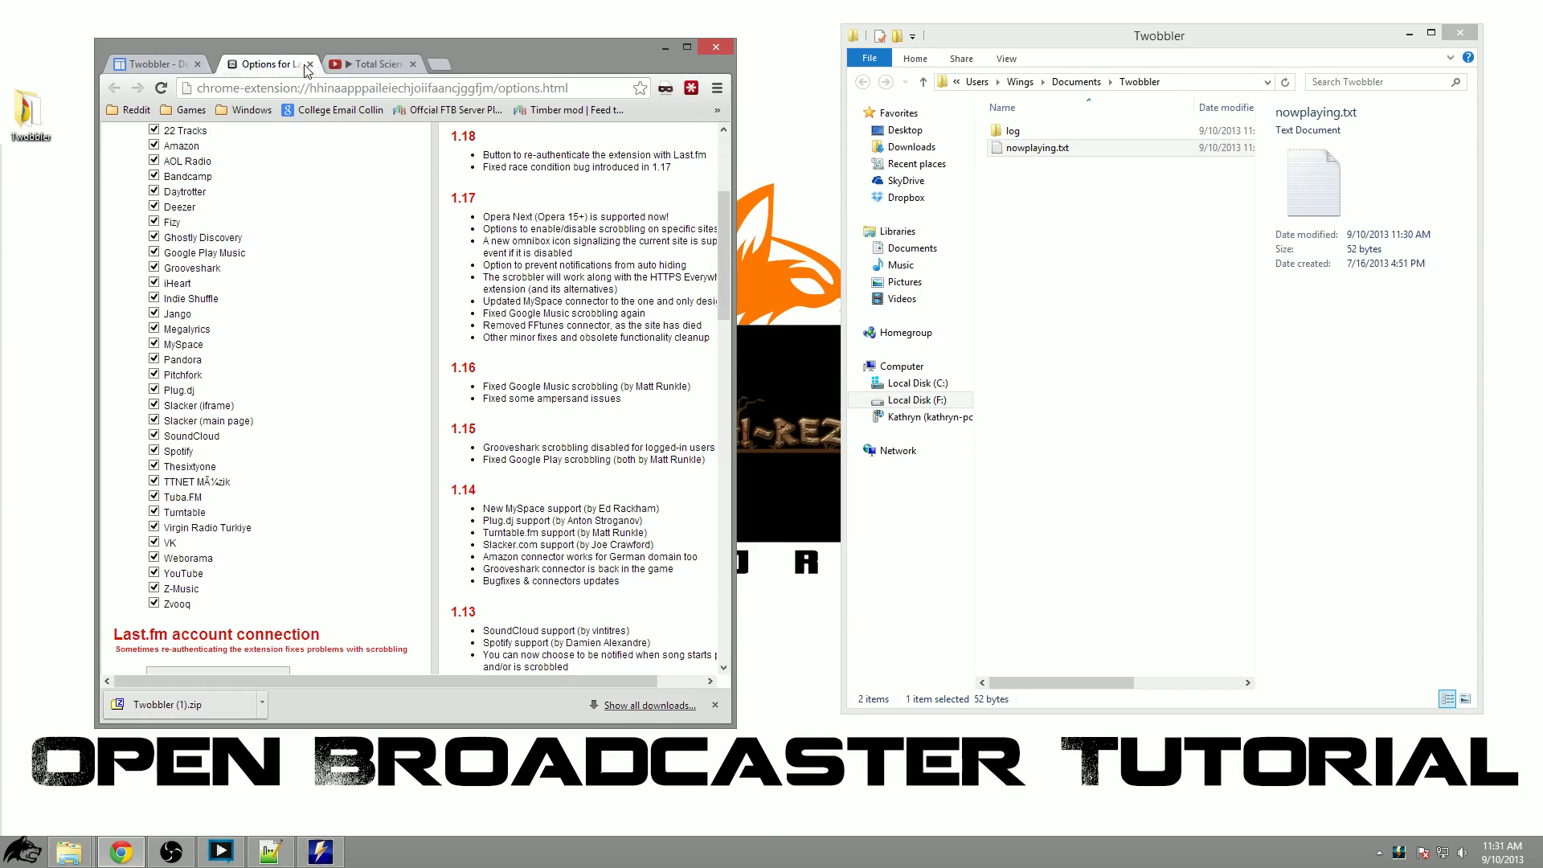
left_click(301, 65)
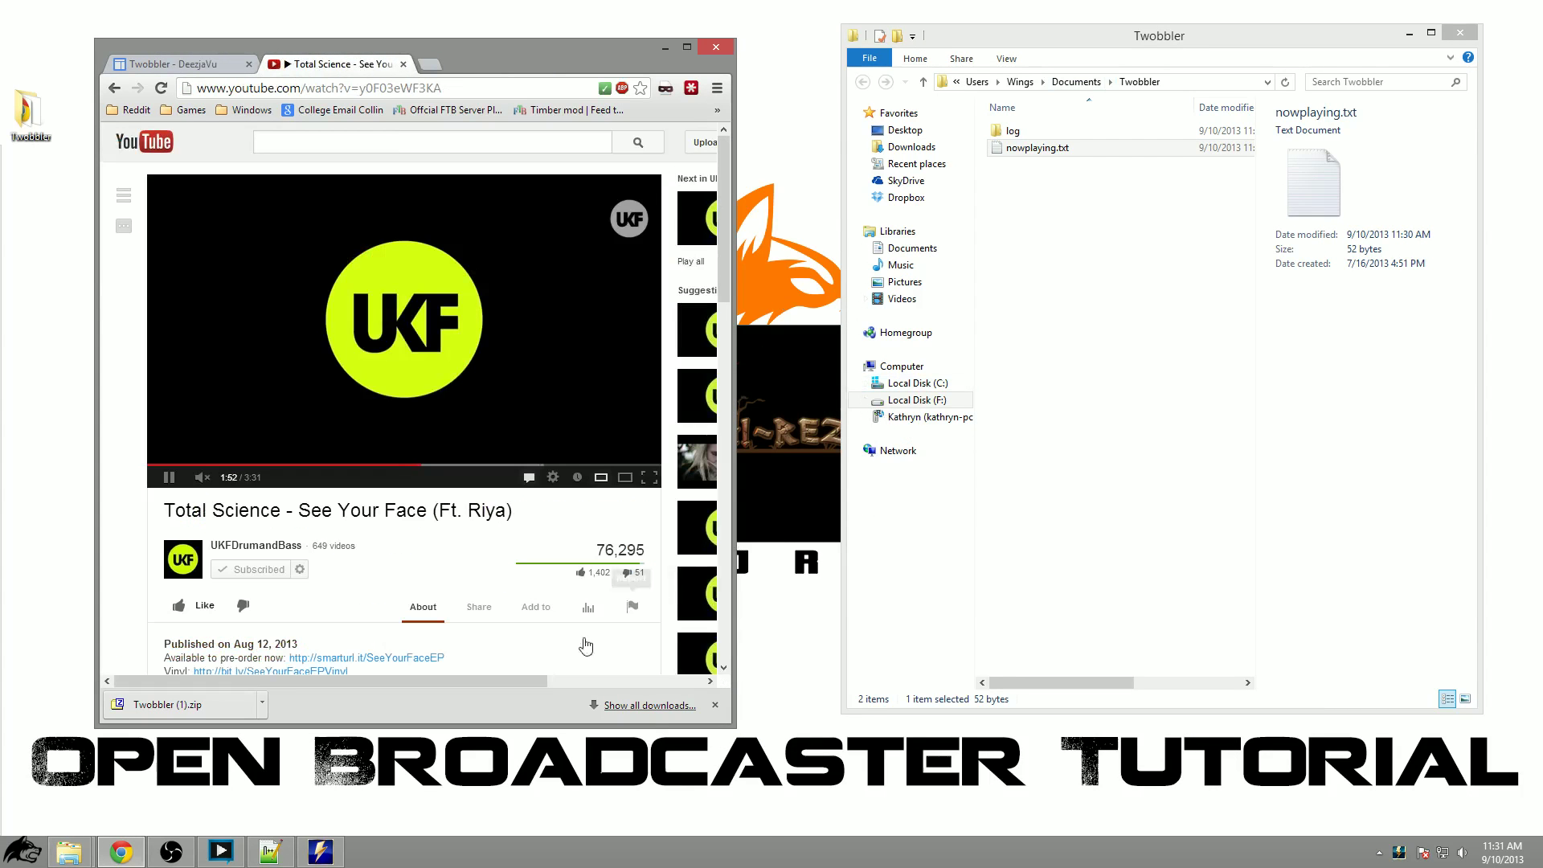
Log in to the Smite launcher with the account password.
left_click(767, 500)
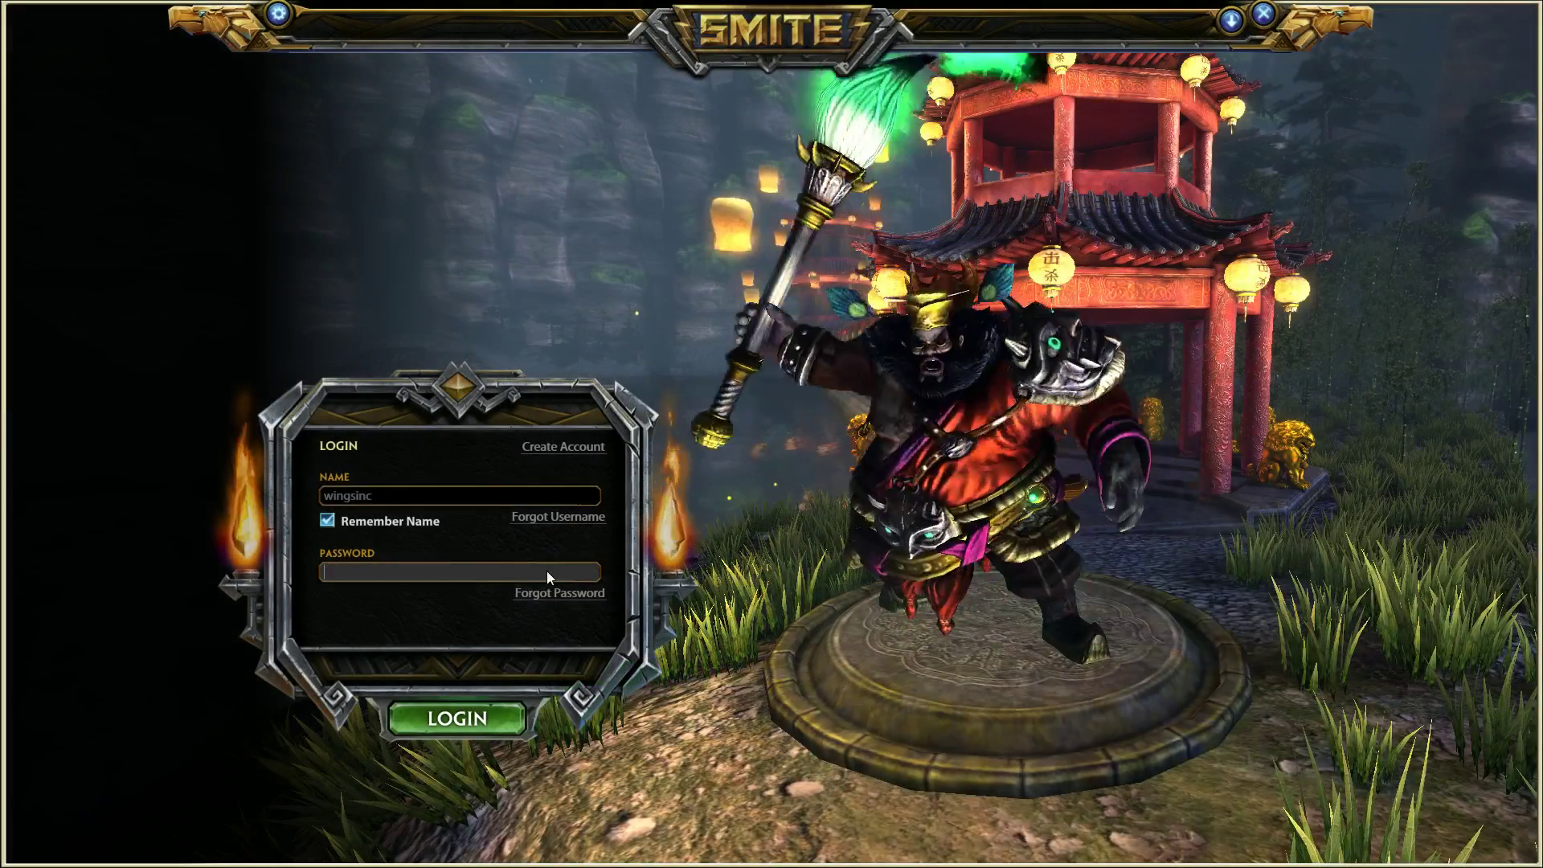
type("*******")
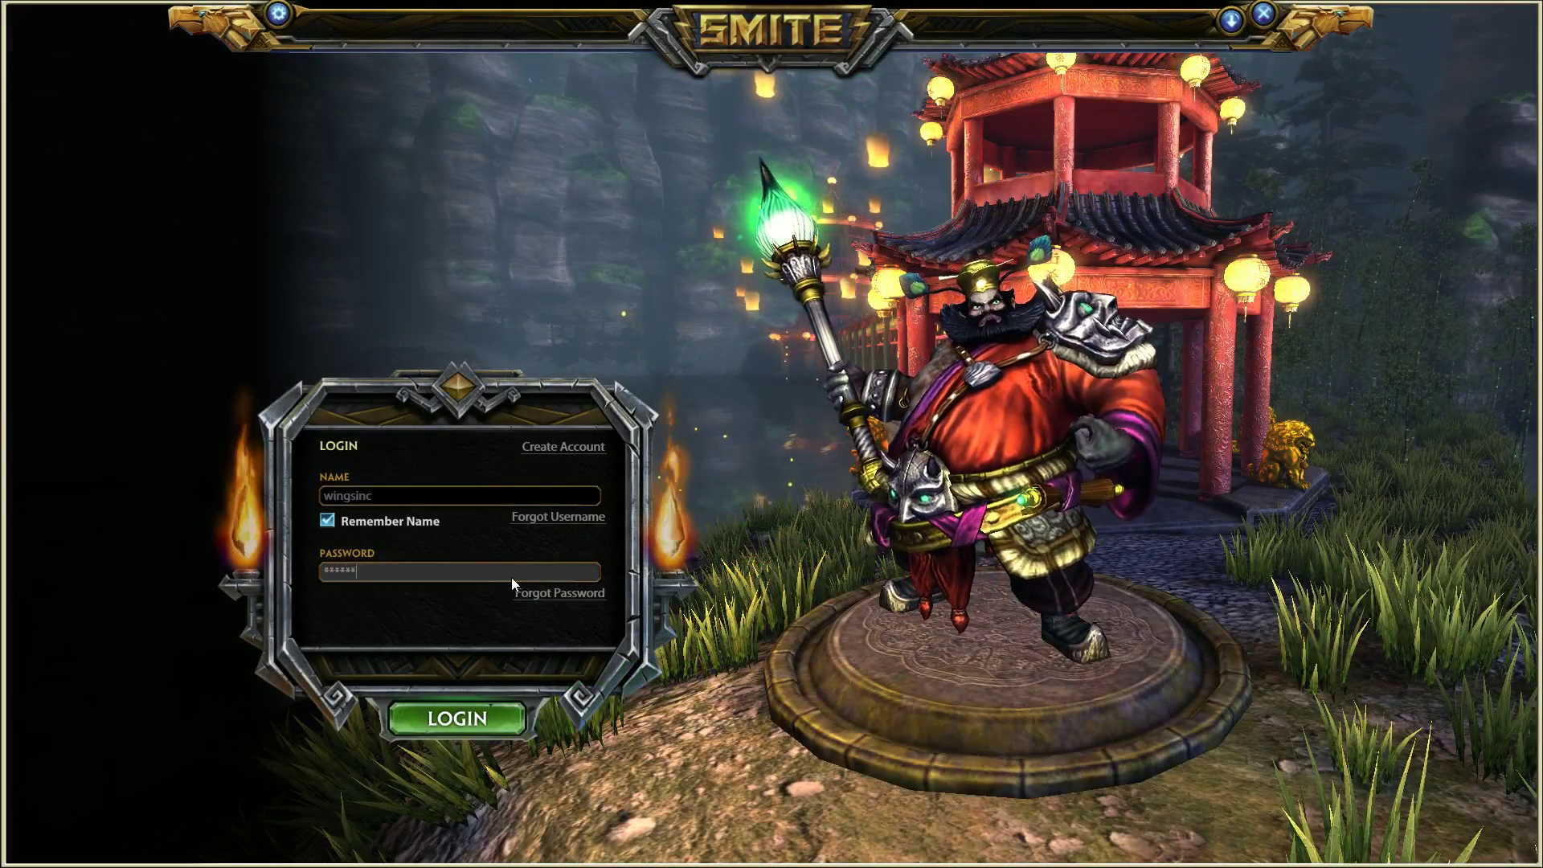
key("Return")
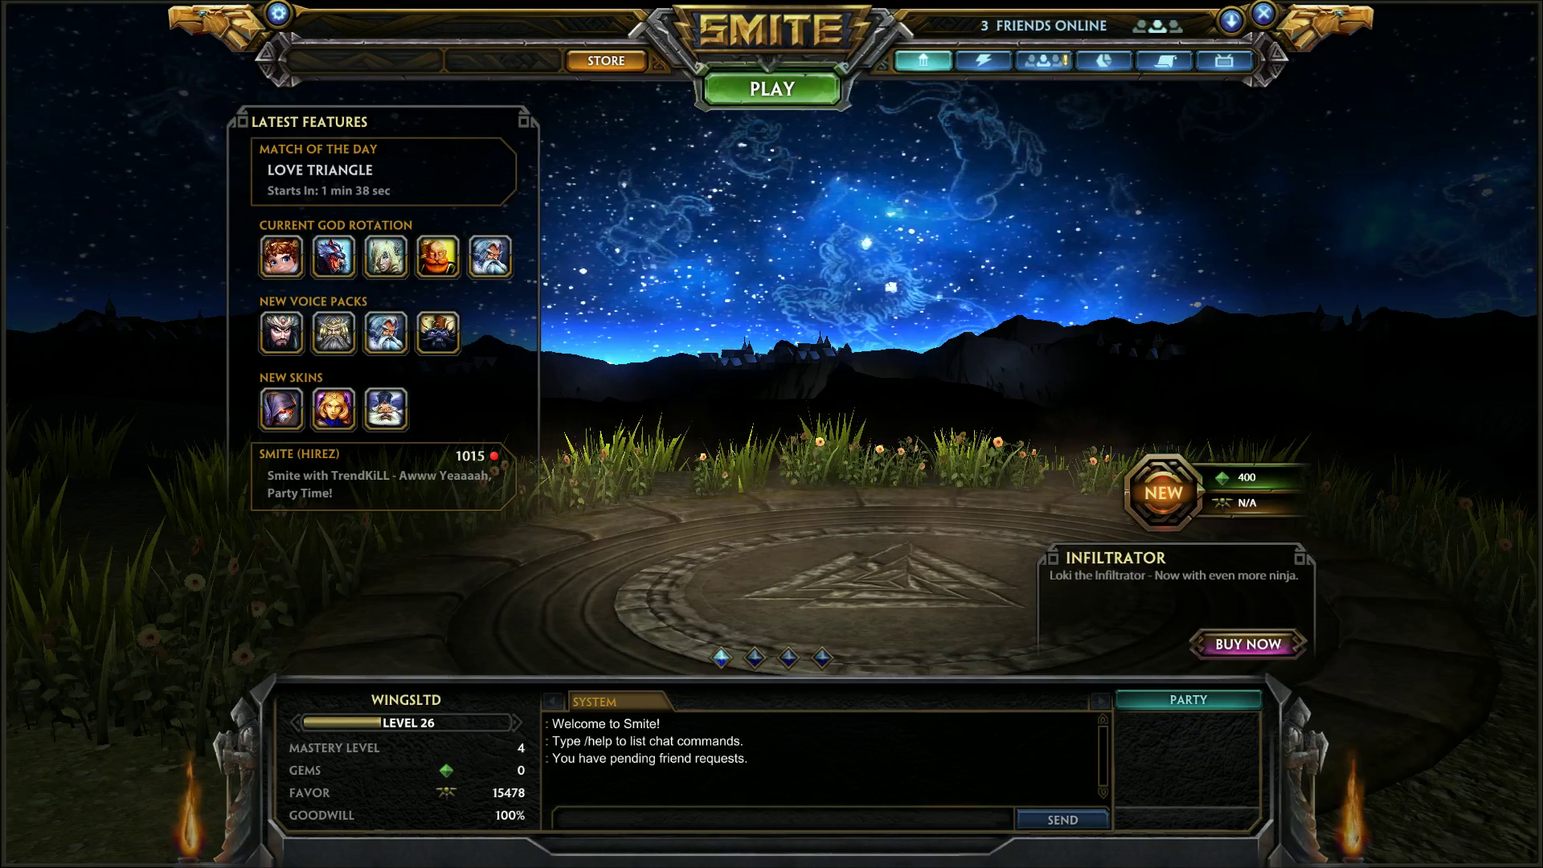
Switch from the Smite game back to the OBS window.
key("alt+Tab")
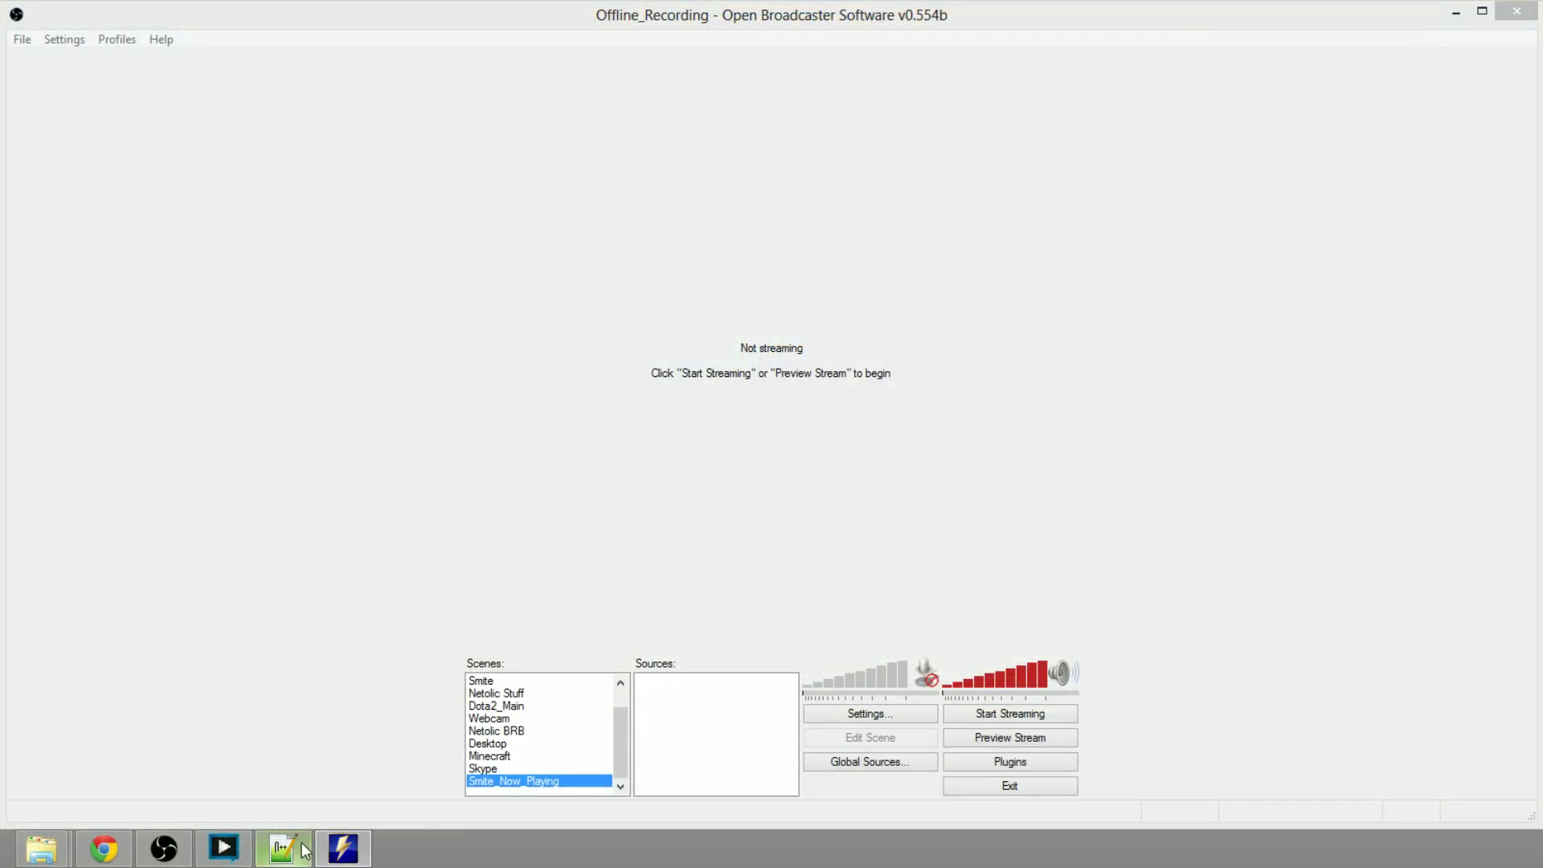
left_click(224, 848)
left_click(304, 655)
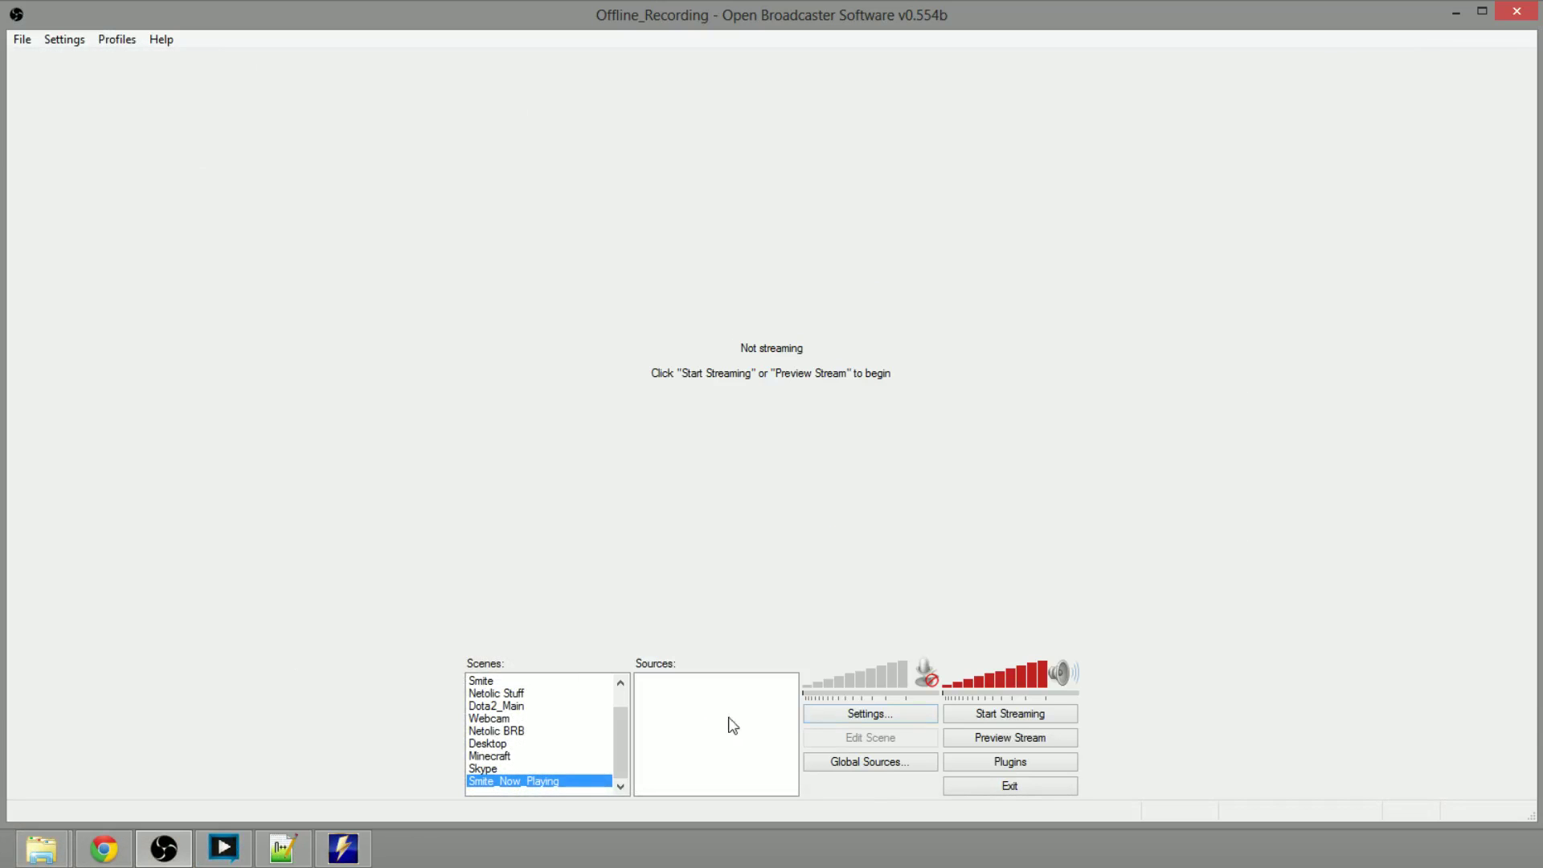
Add a game capture source named Smite that captures the Smite application.
mouse_move(758, 733)
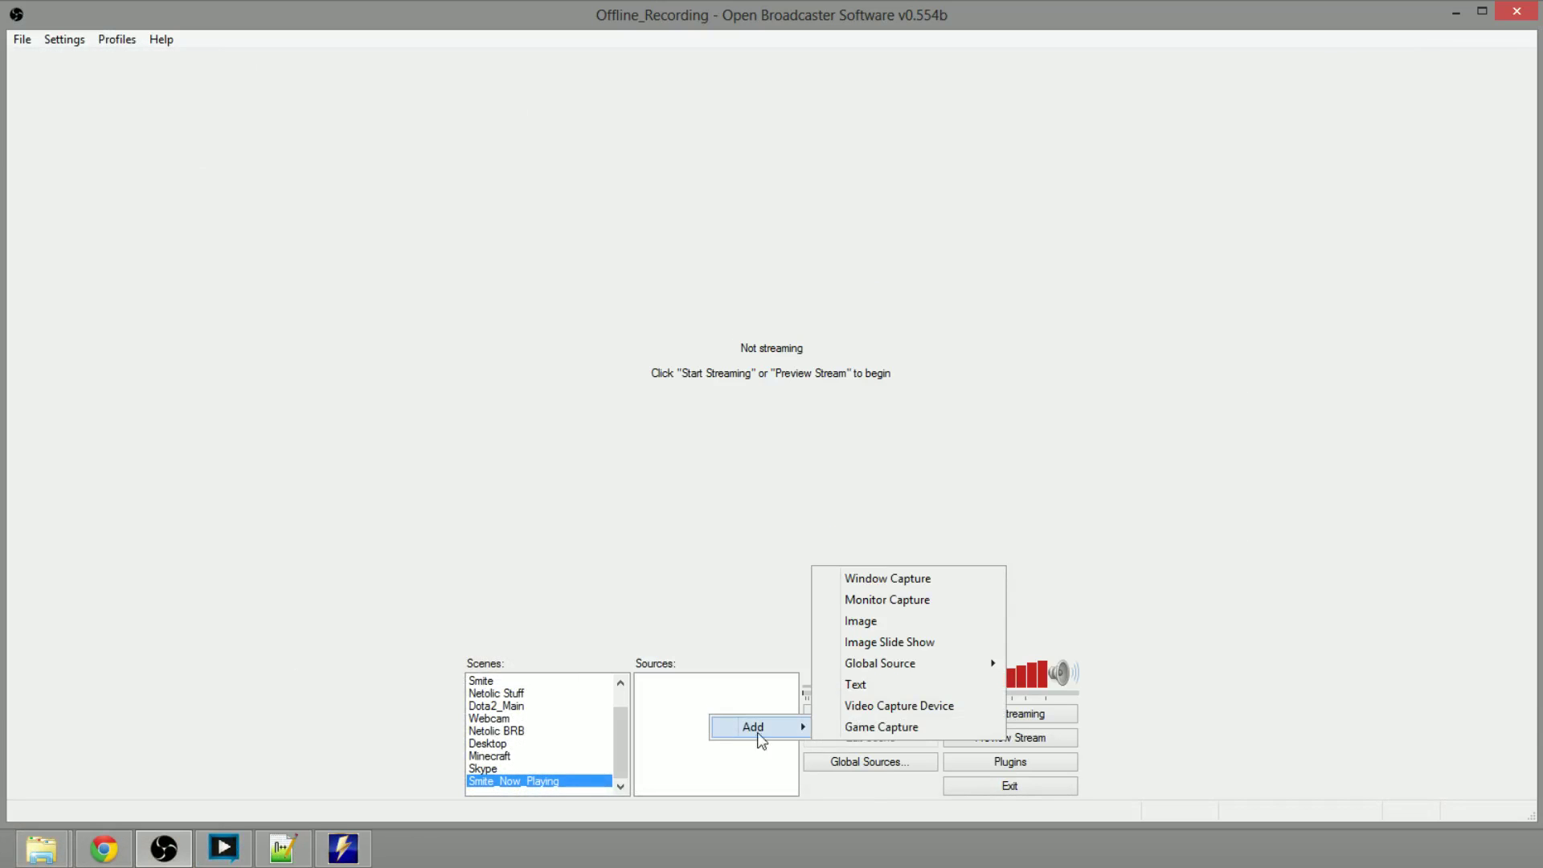
left_click(914, 727)
type("Smite")
left_click(865, 448)
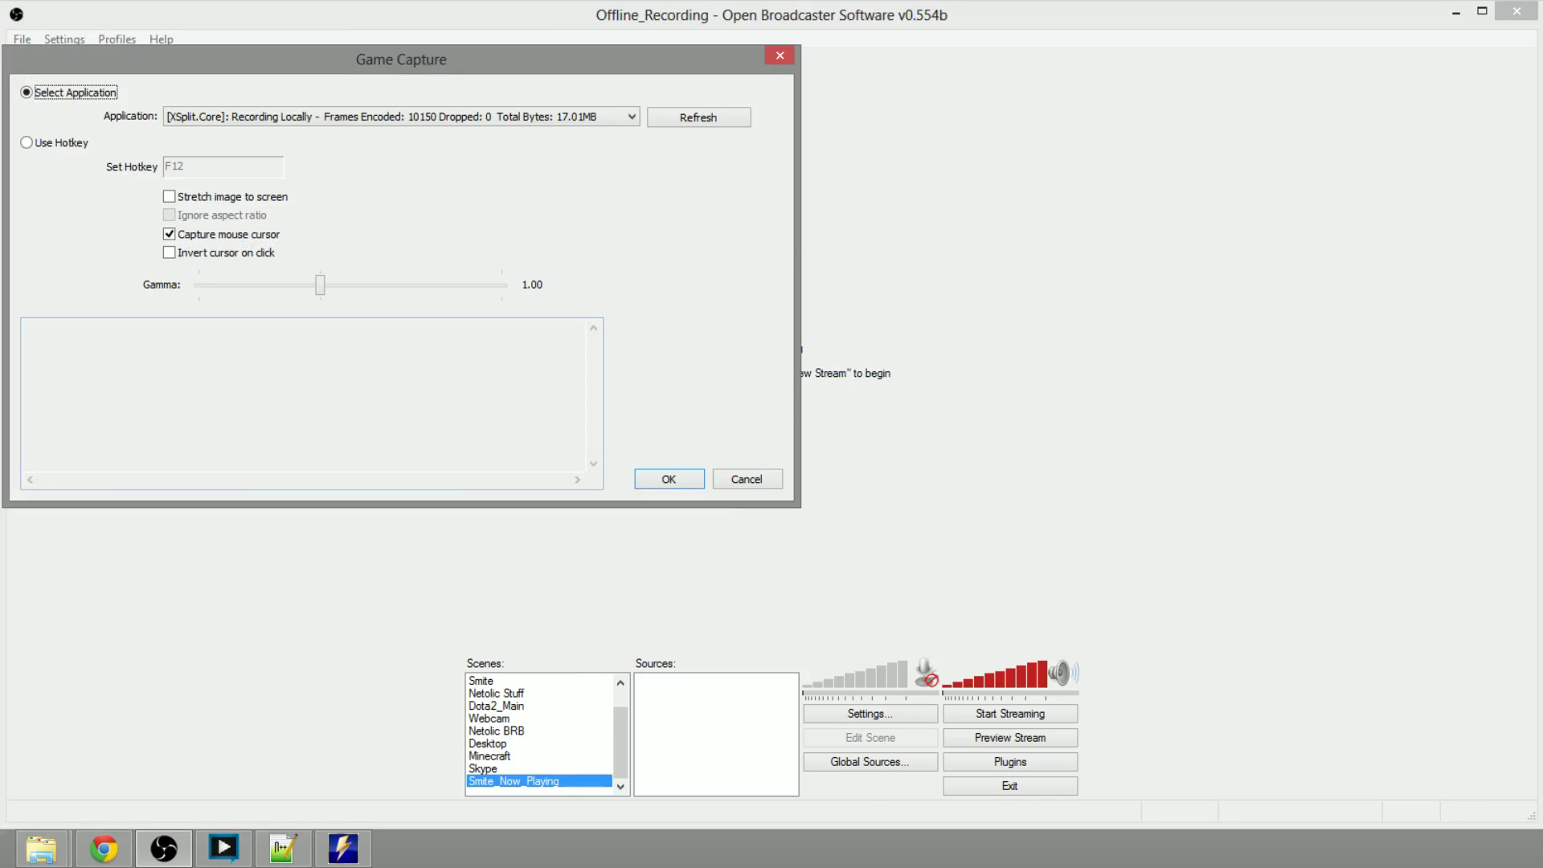
left_click(414, 117)
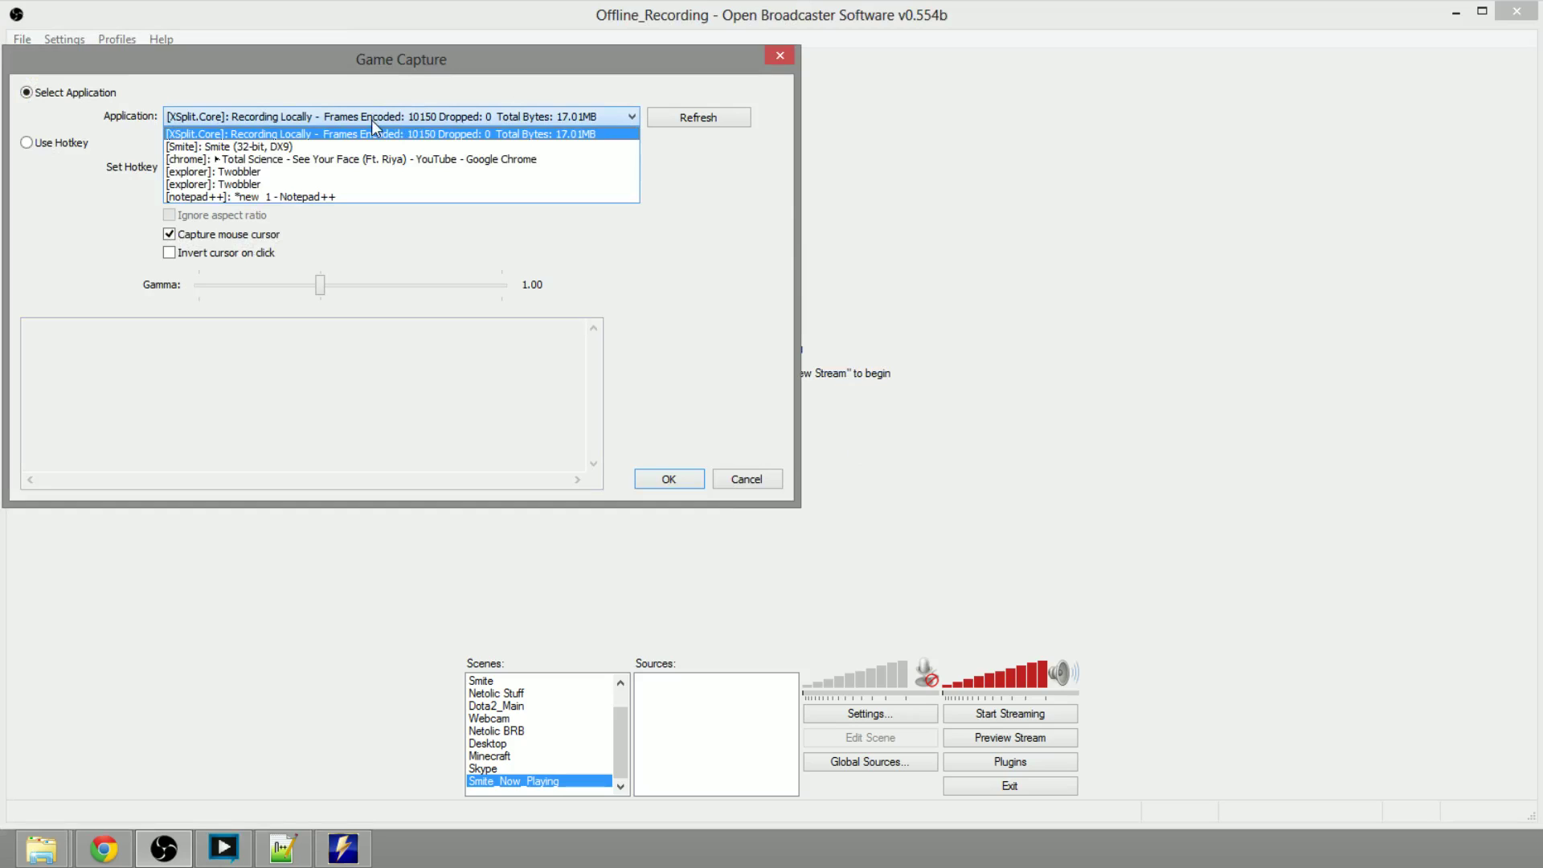
left_click(375, 146)
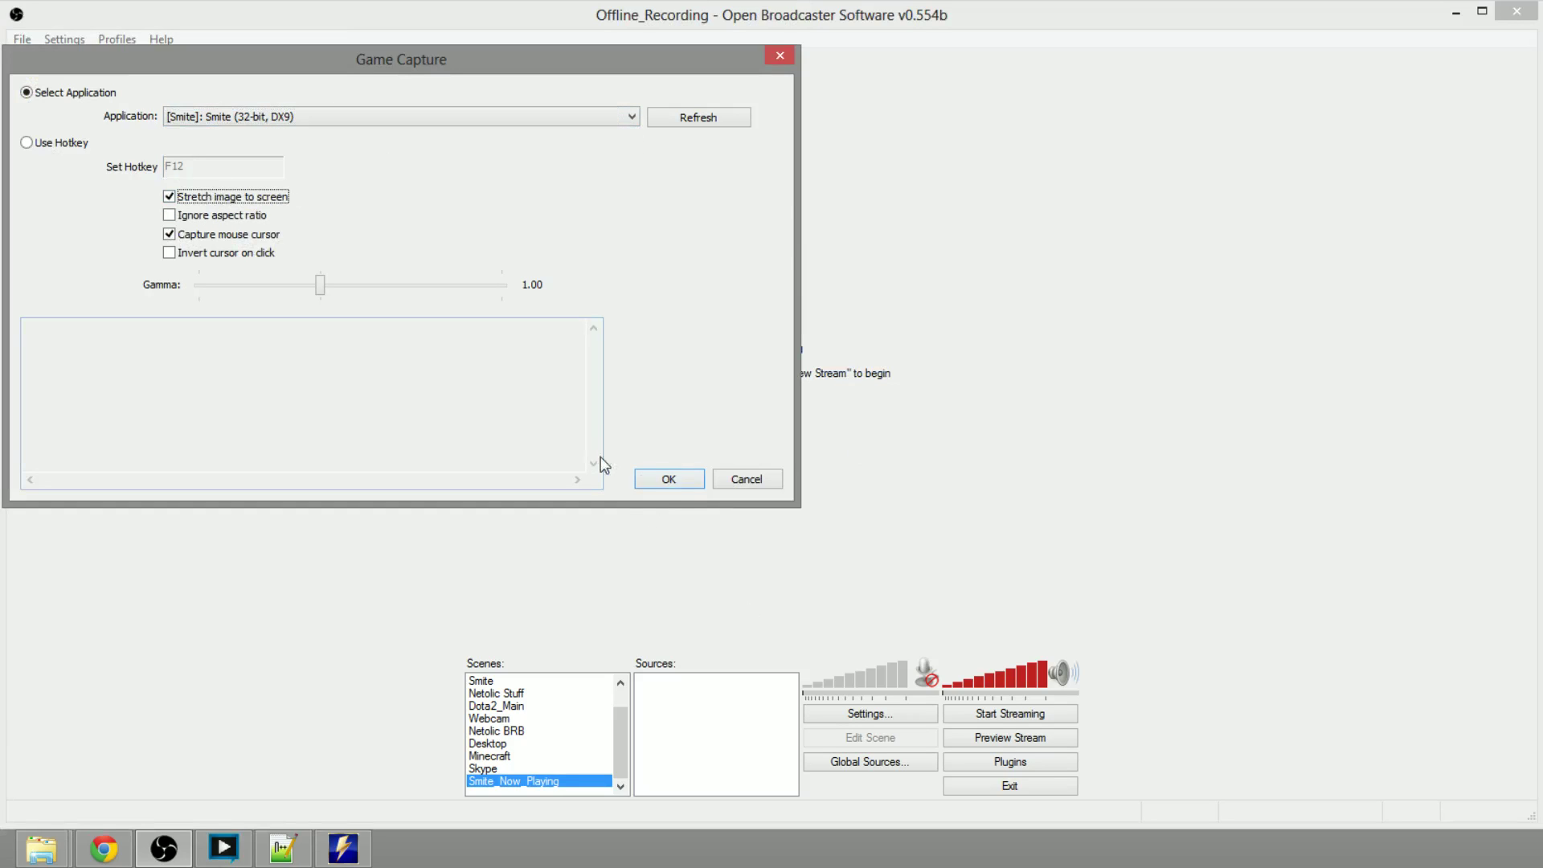
left_click(669, 480)
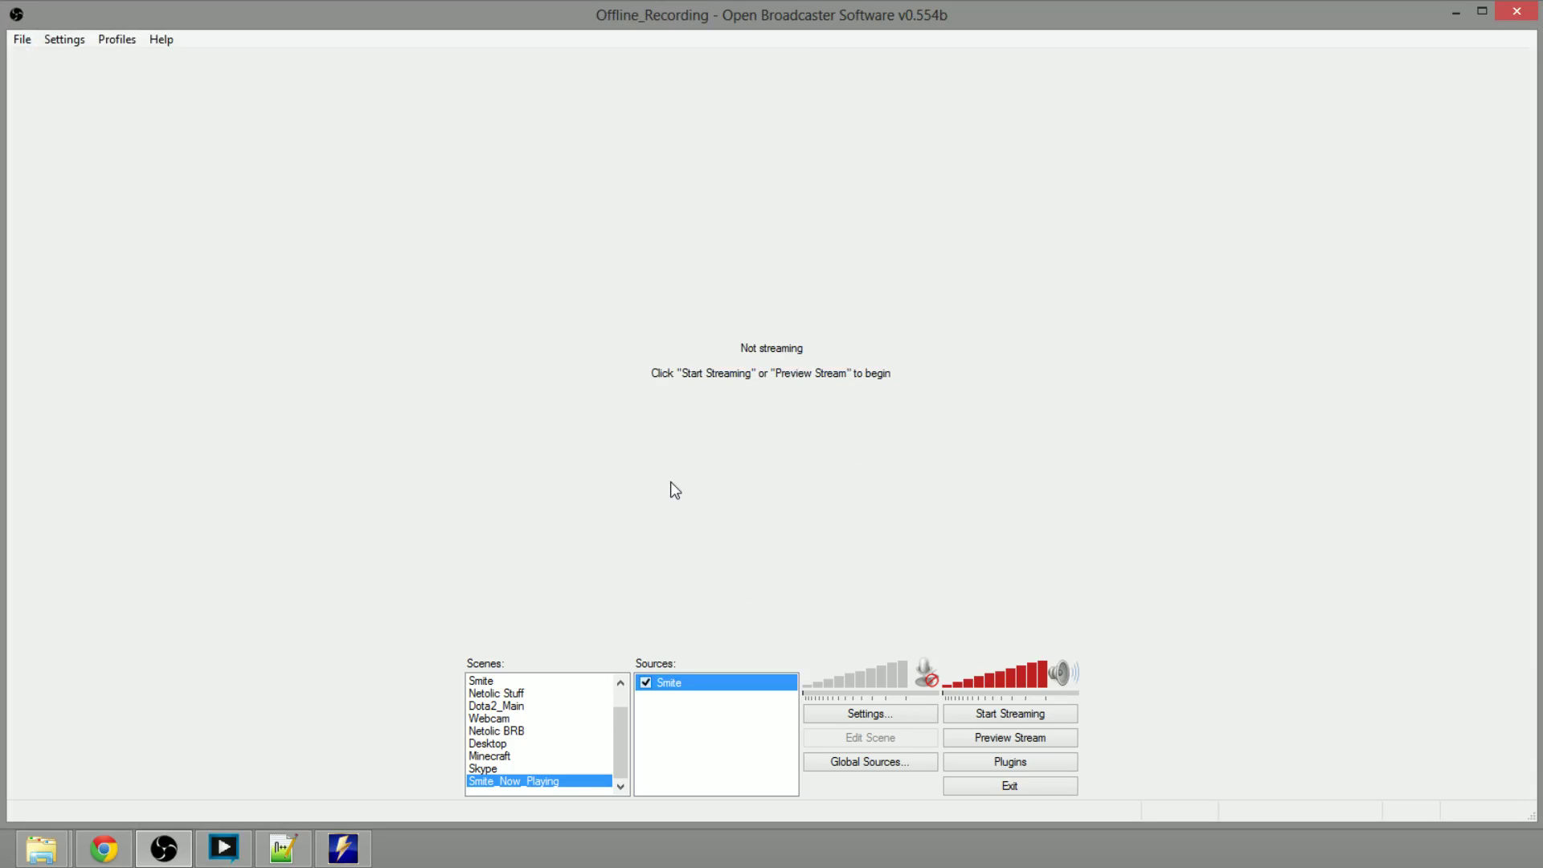
Start the stream preview and bring up the Sources list's add options.
left_click(992, 738)
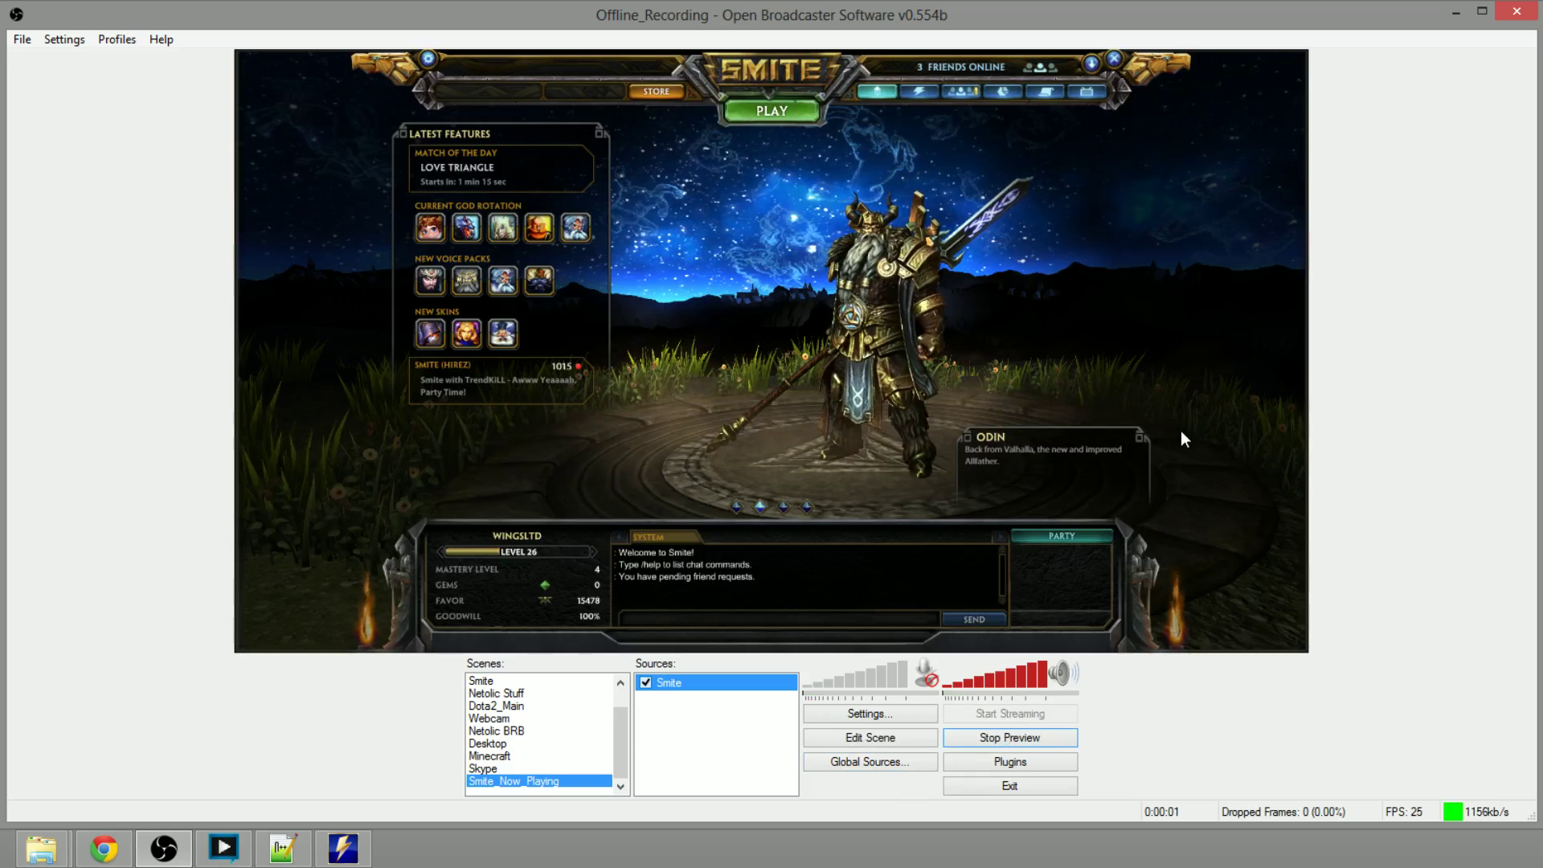
right_click(742, 739)
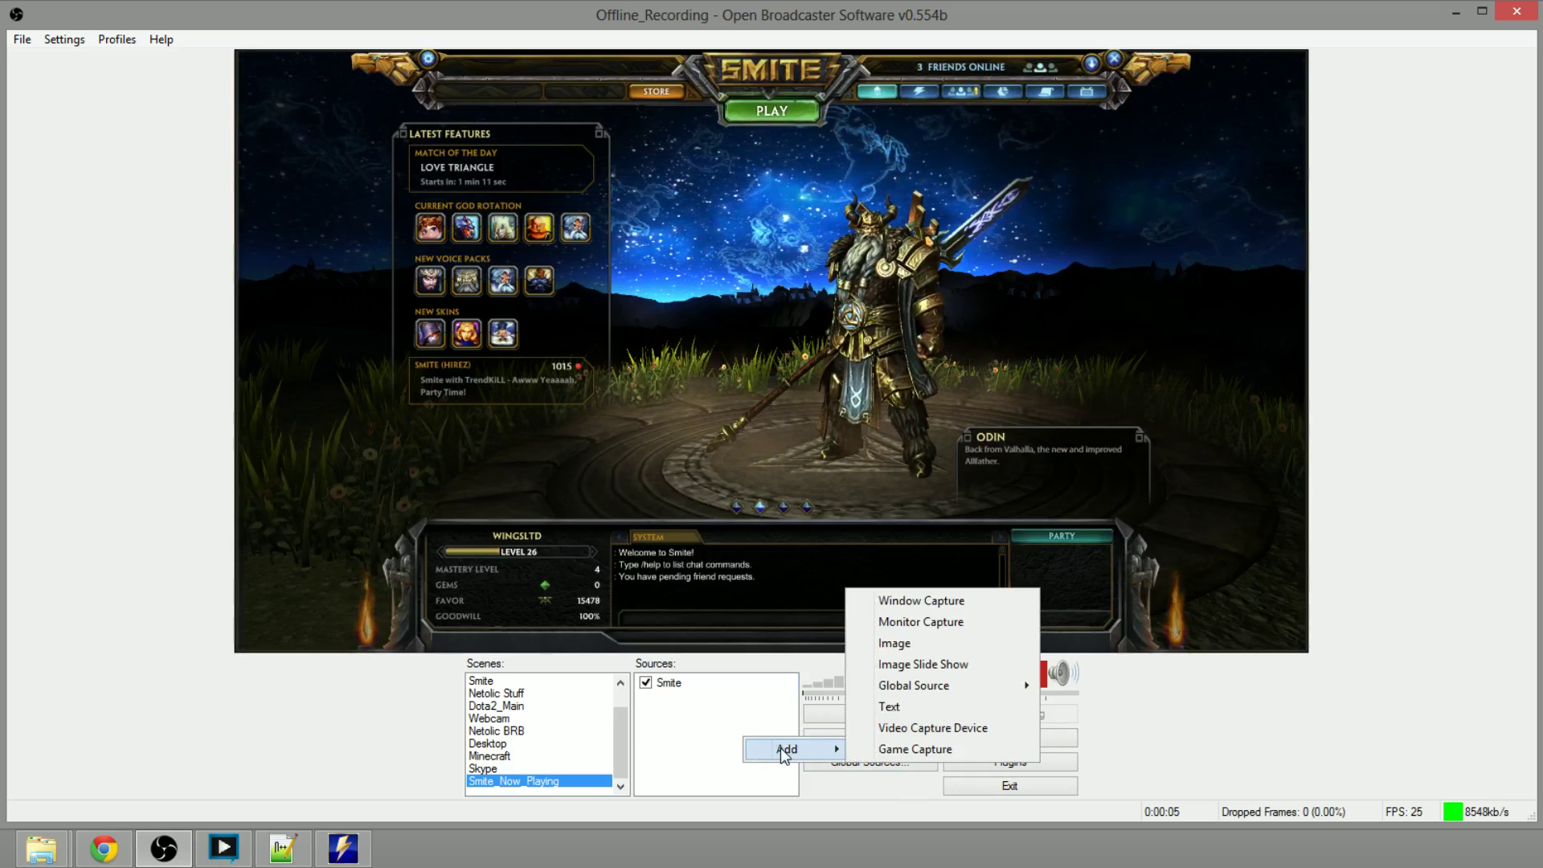
Add a text source named Now Playing set to use text from a file, then browse for it.
mouse_move(799, 749)
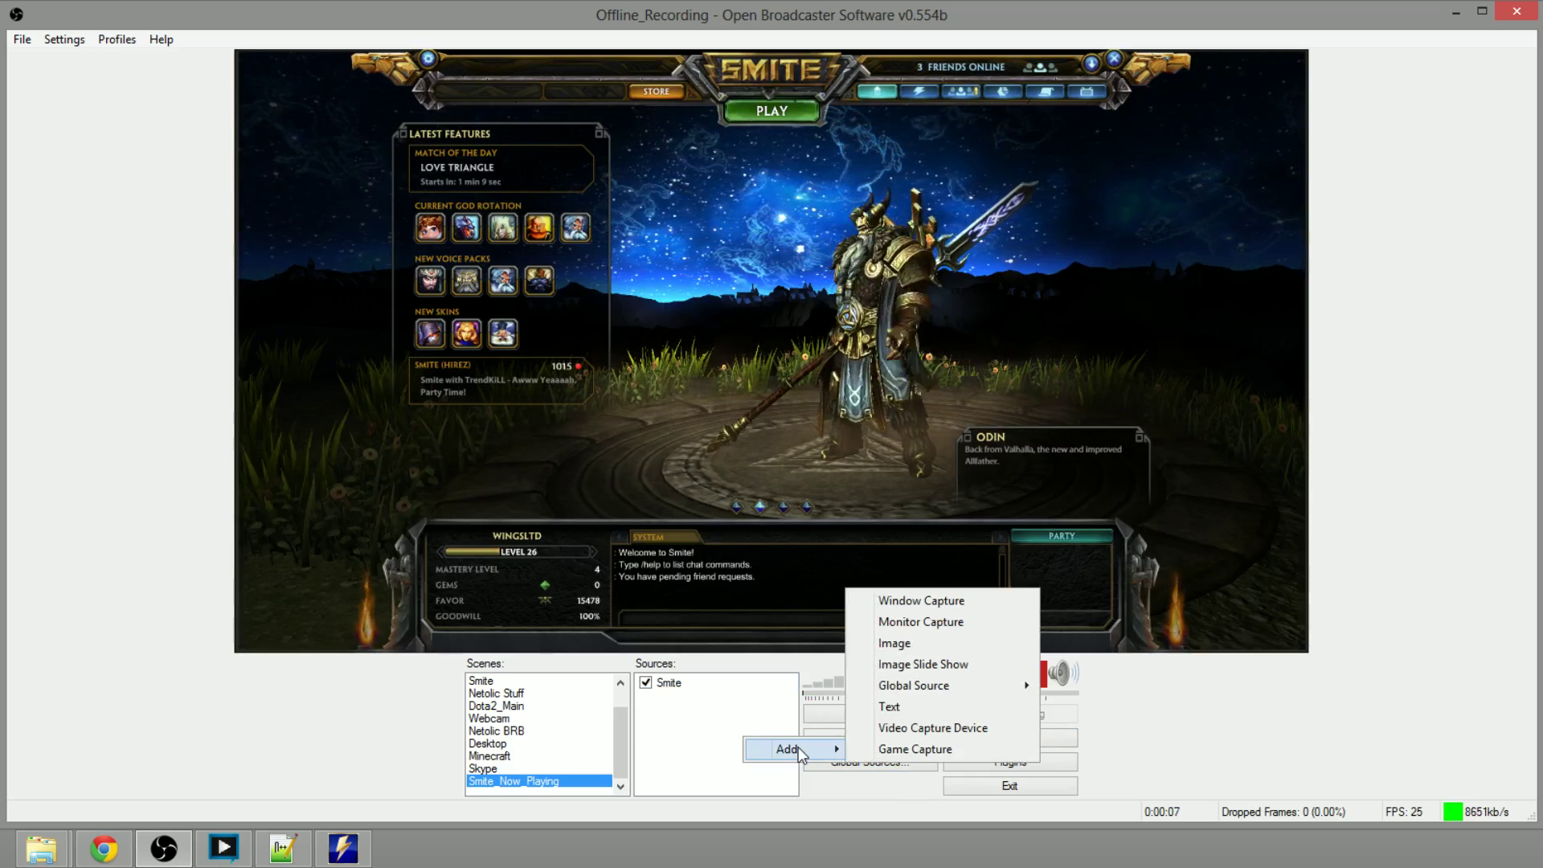
left_click(923, 705)
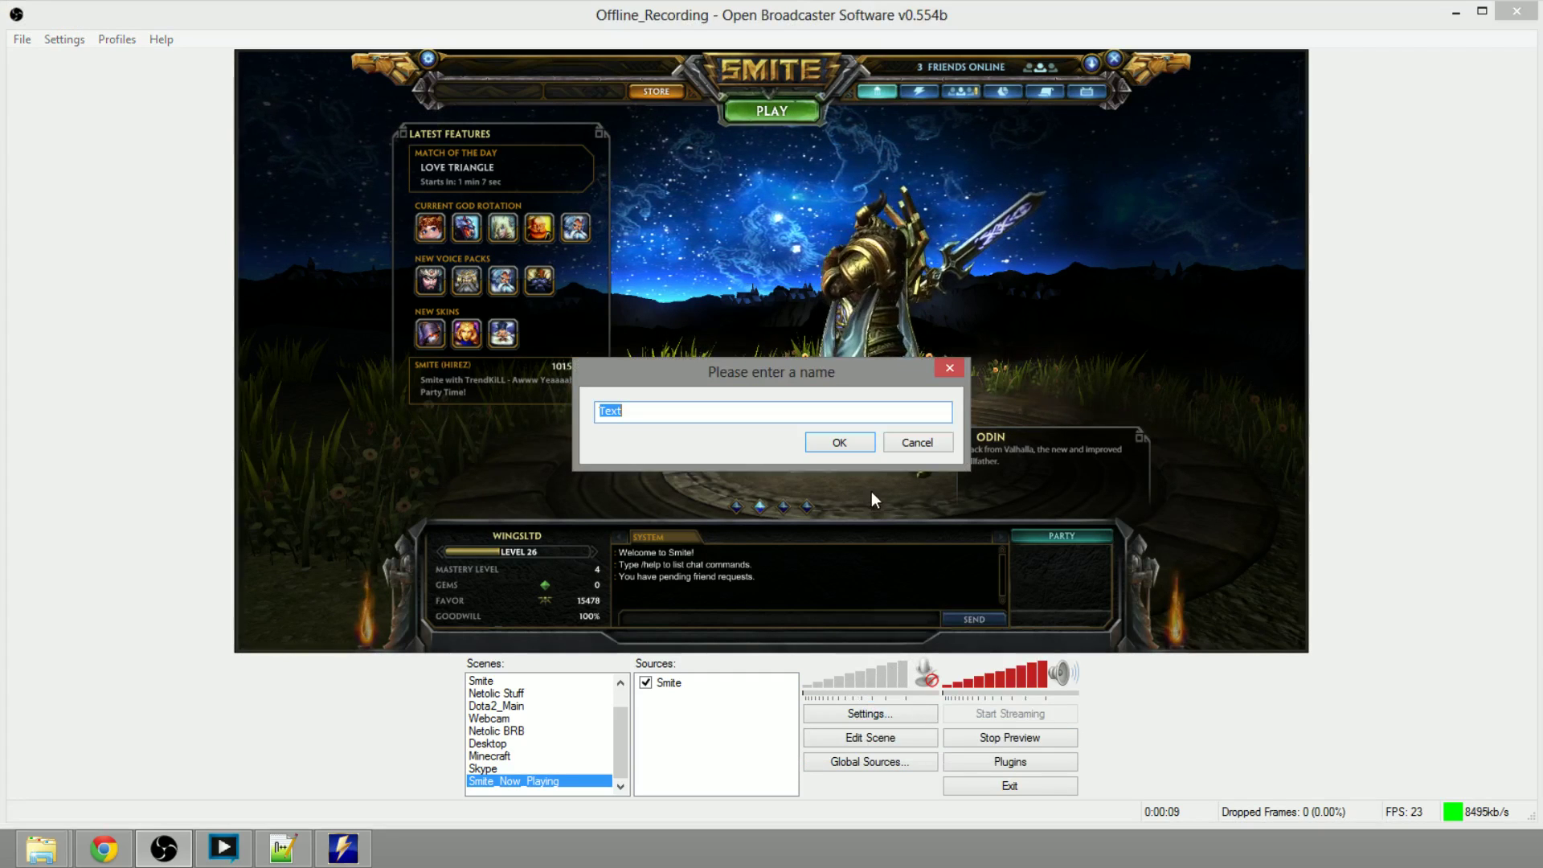
type("Now Play")
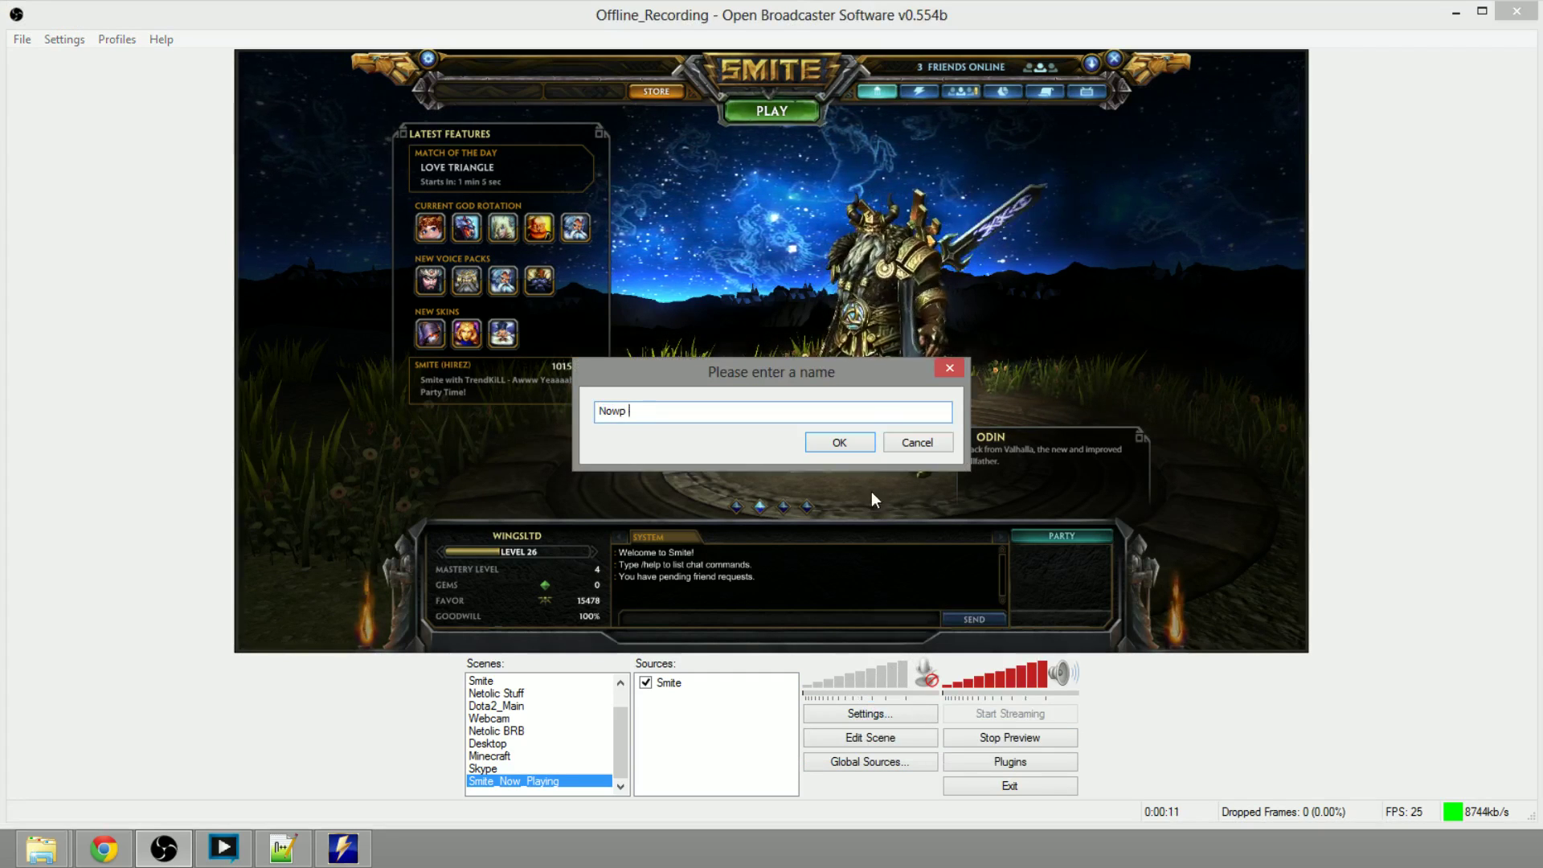
type("ing")
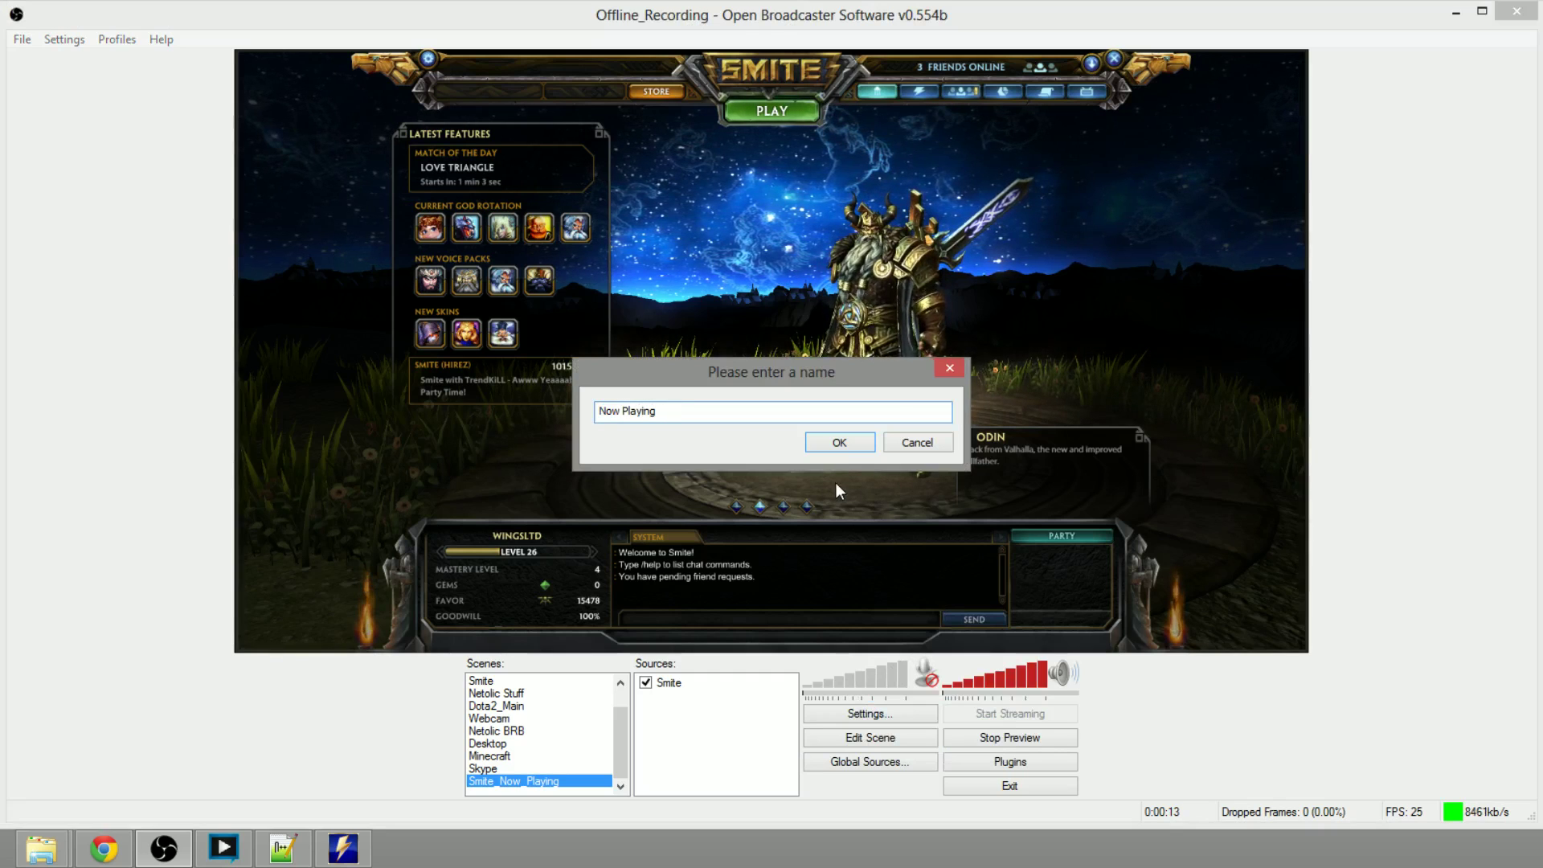
left_click(844, 442)
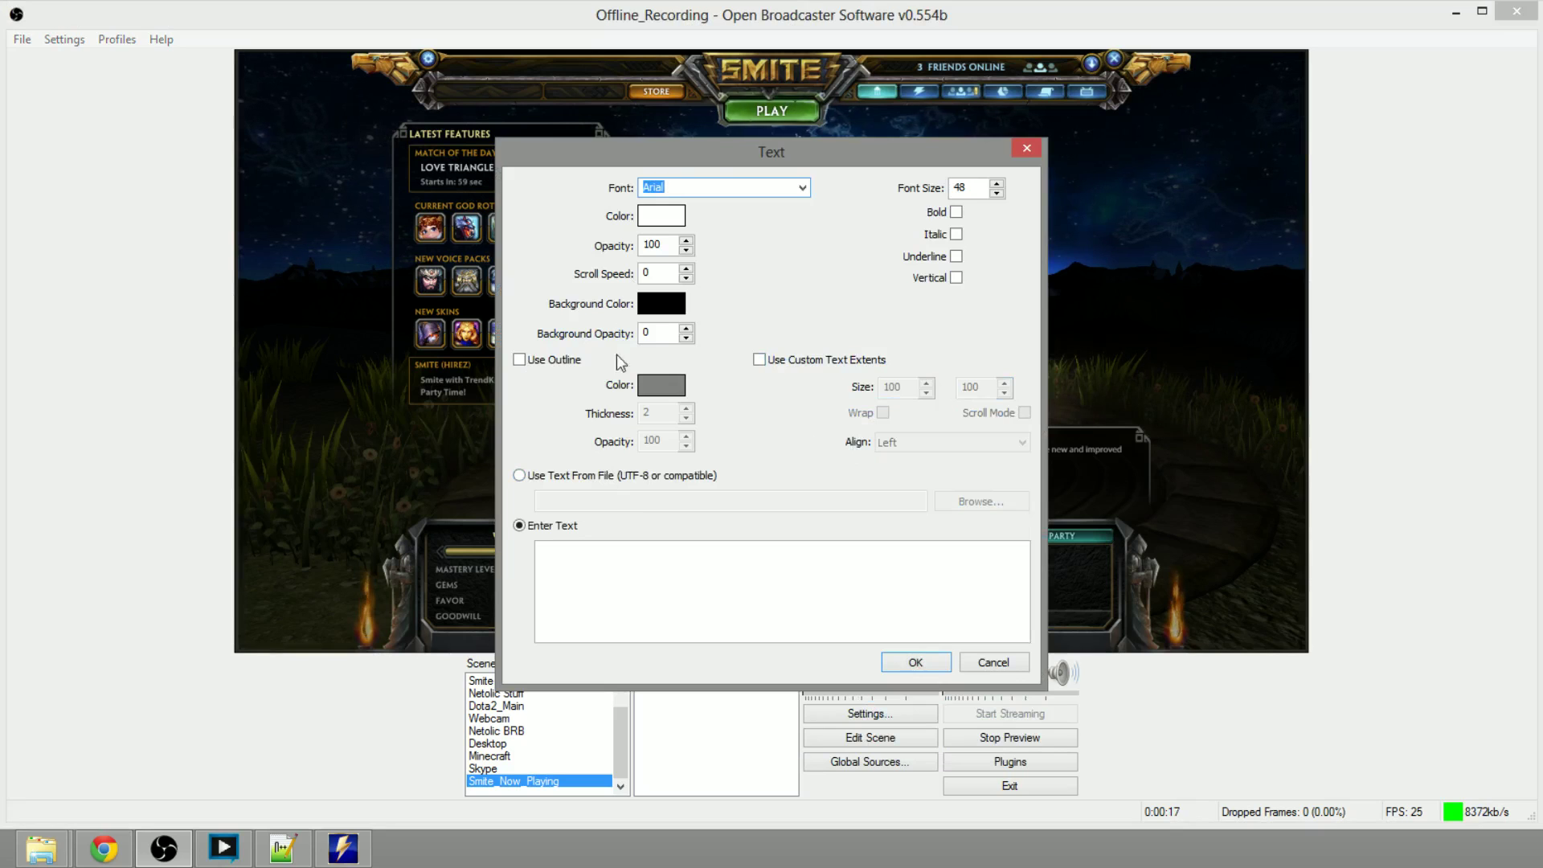
left_click(566, 475)
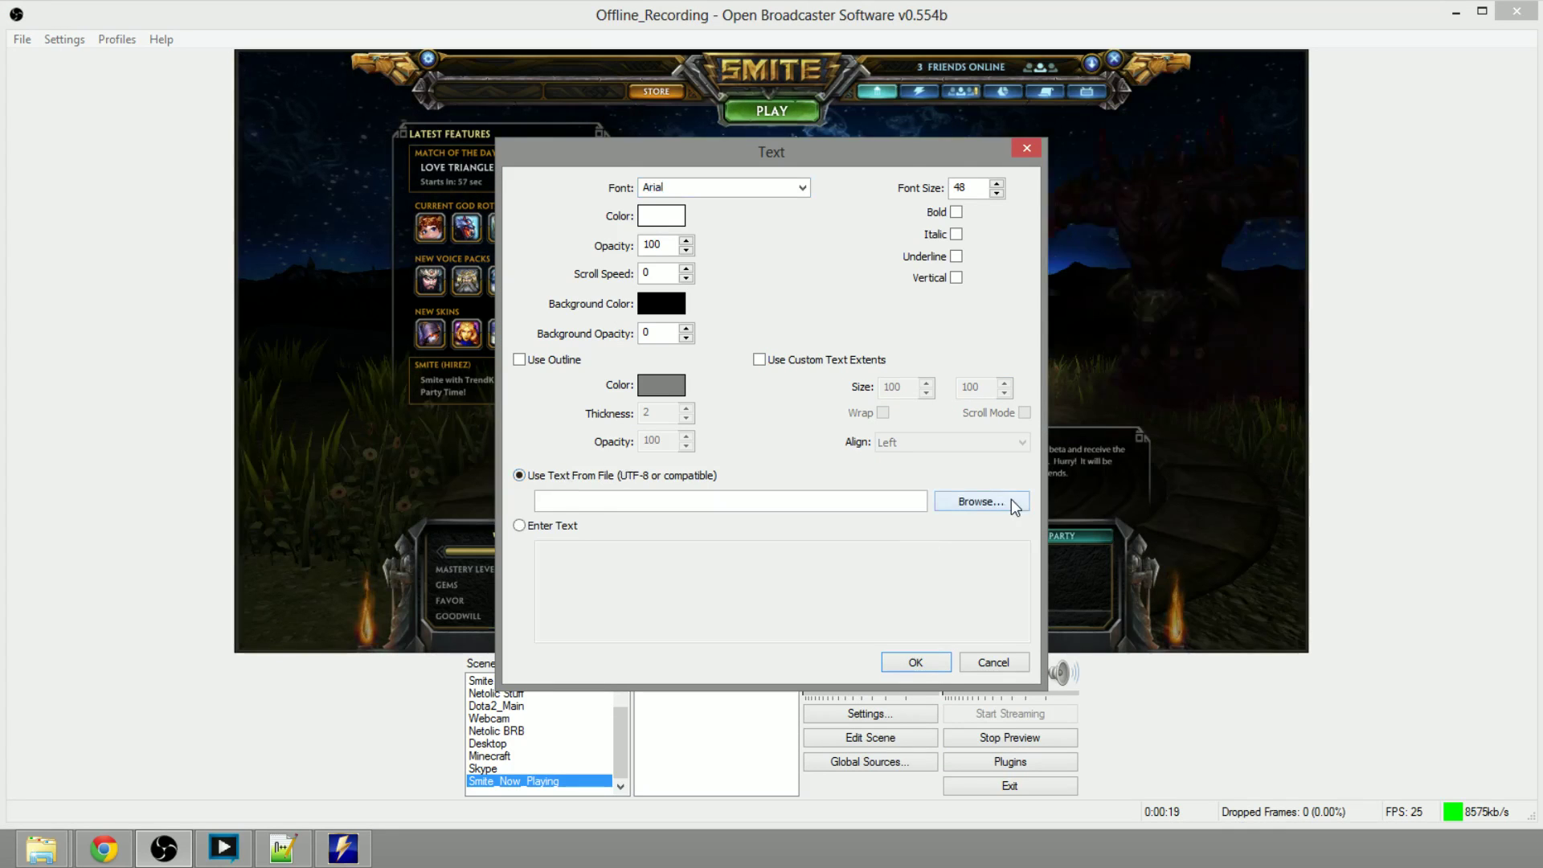
left_click(1005, 501)
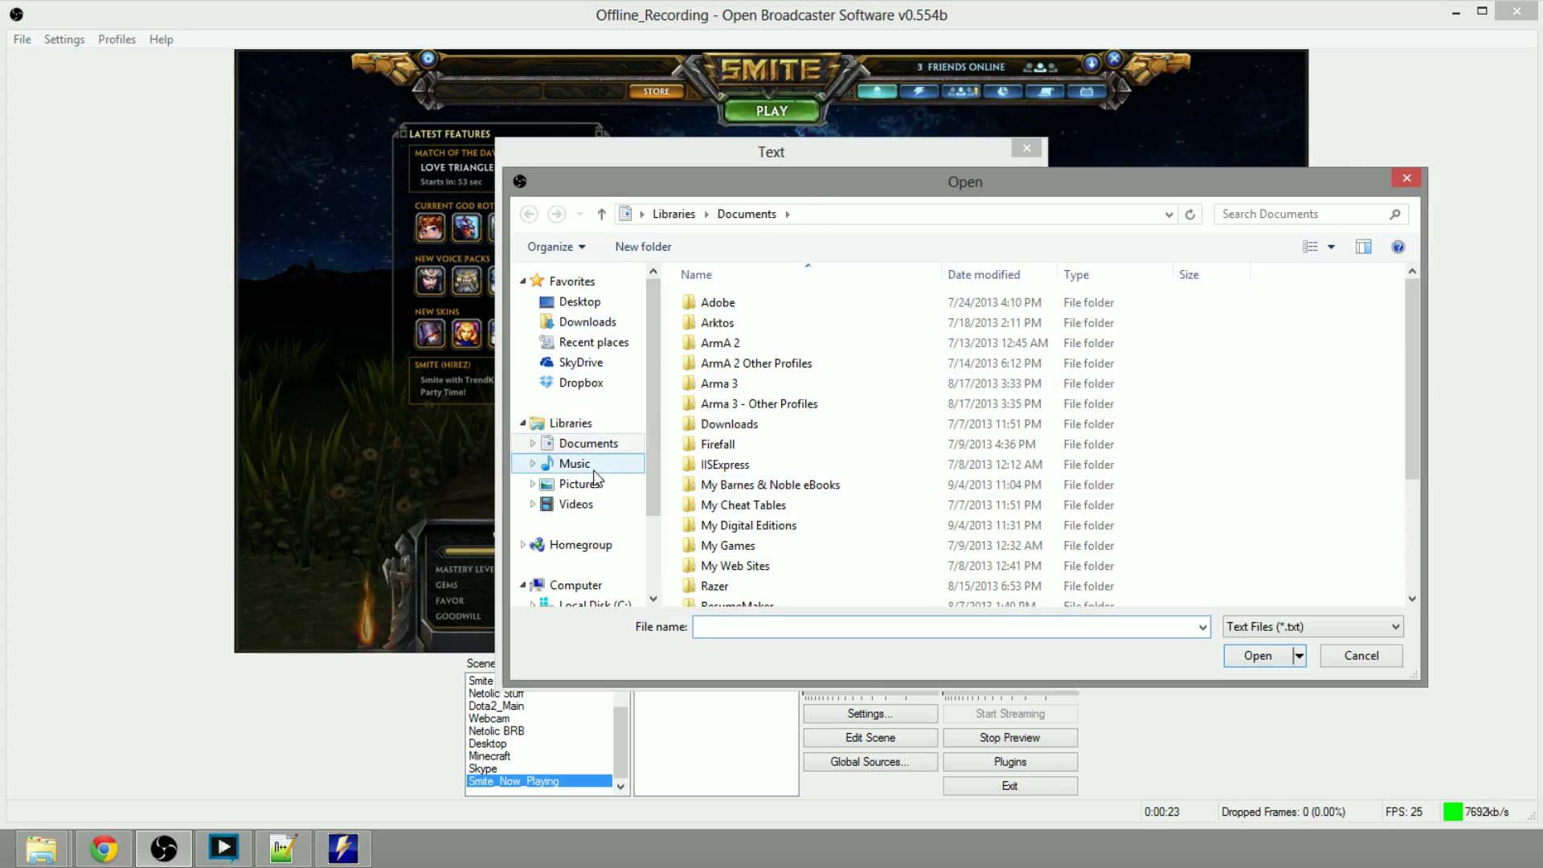
Point the Now Playing text at nowplaying.txt in Documents > Twobbler.
left_click(641, 438)
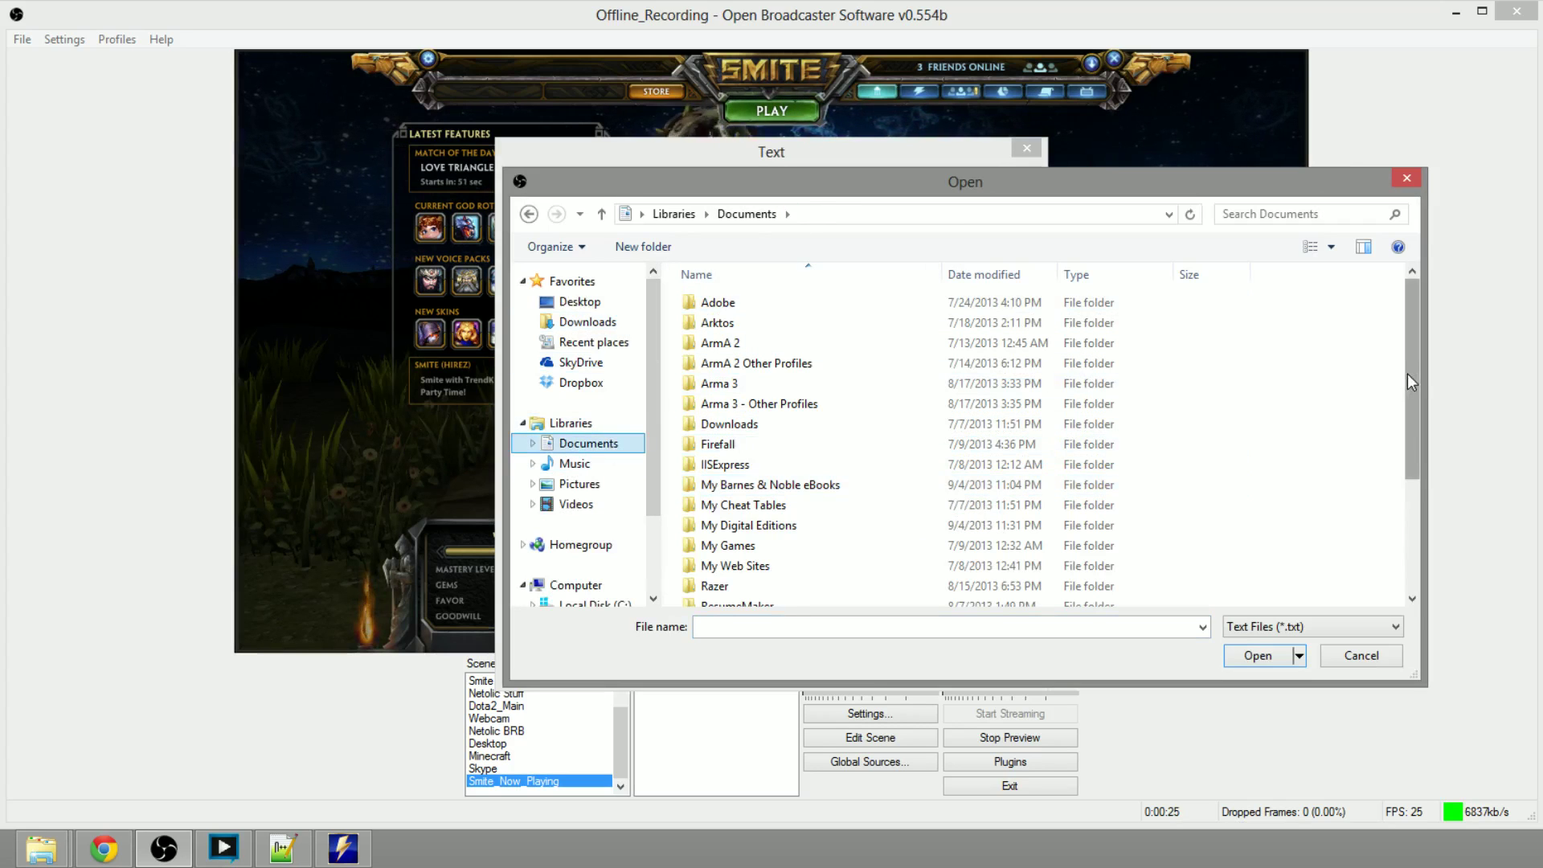
left_click_drag(1407, 374, 1415, 463)
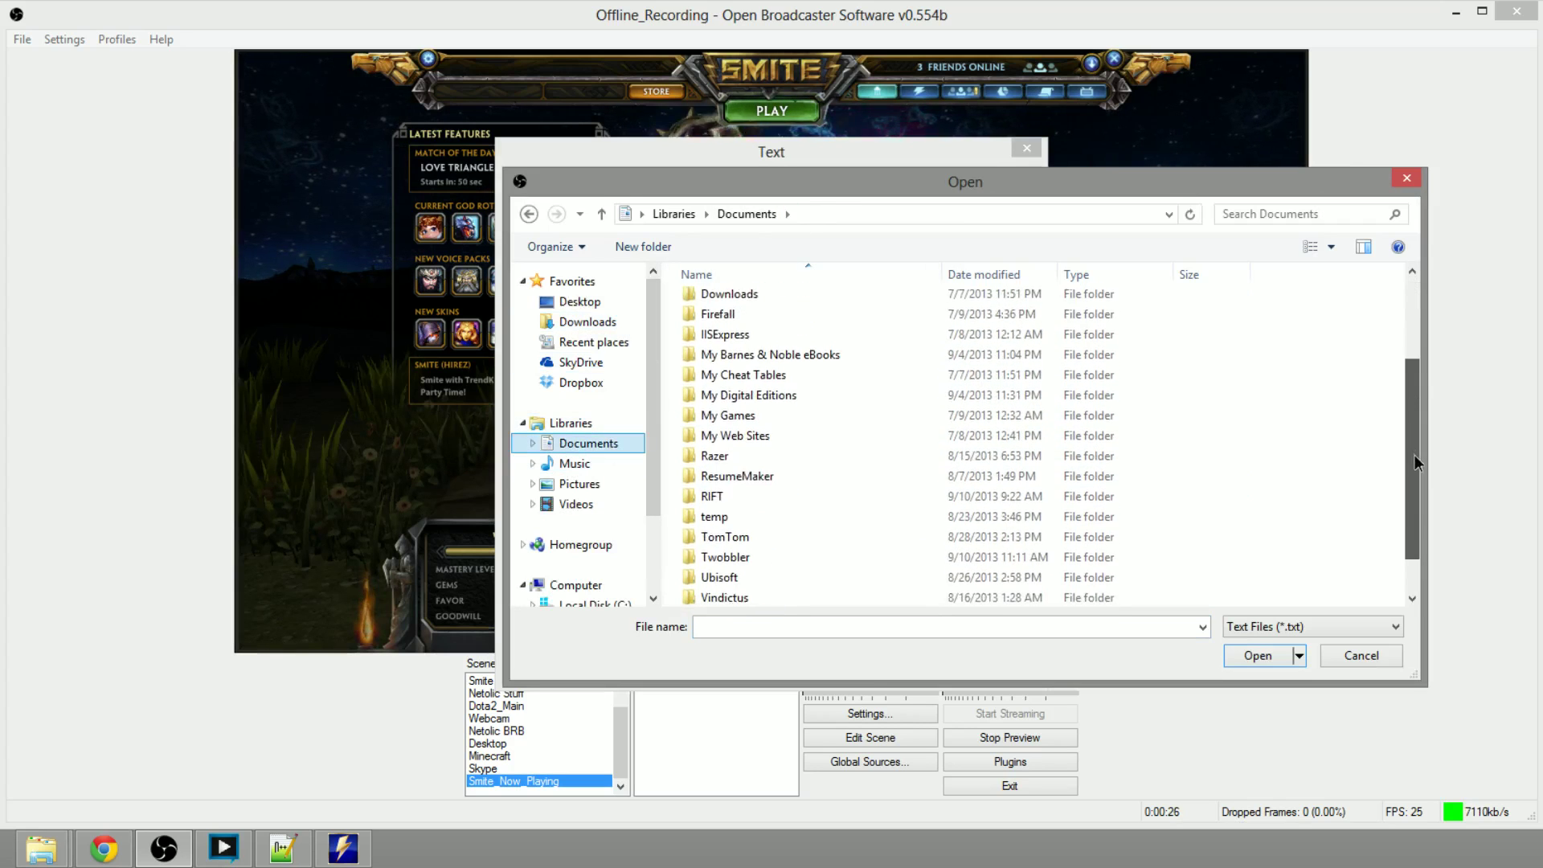
double_click(860, 558)
key("Escape")
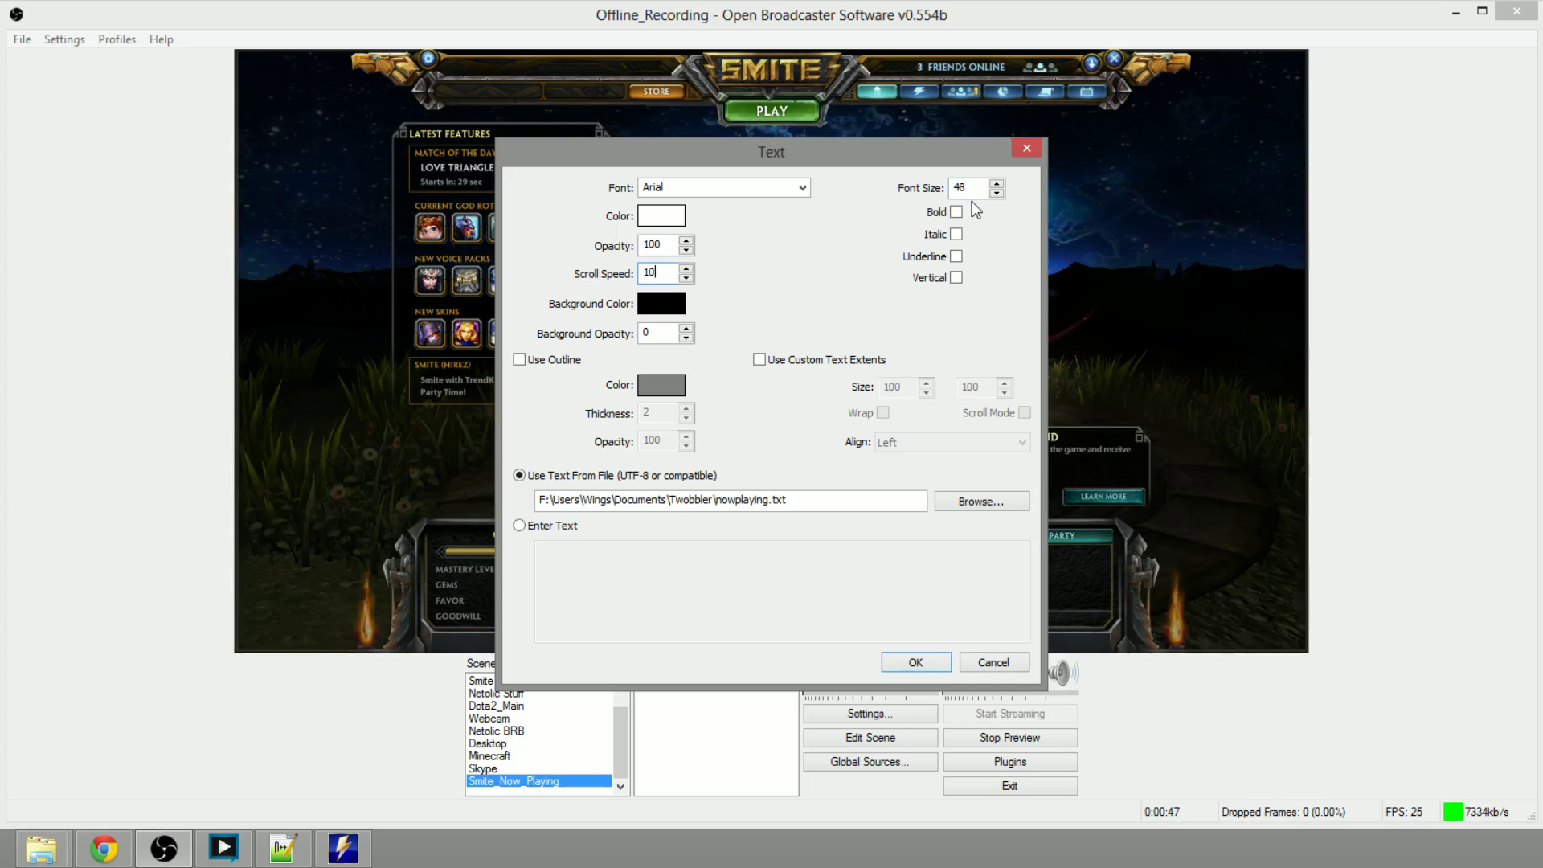
Confirm the text settings, then widen the Now Playing text and drag it to the preview's bottom edge.
left_click(939, 667)
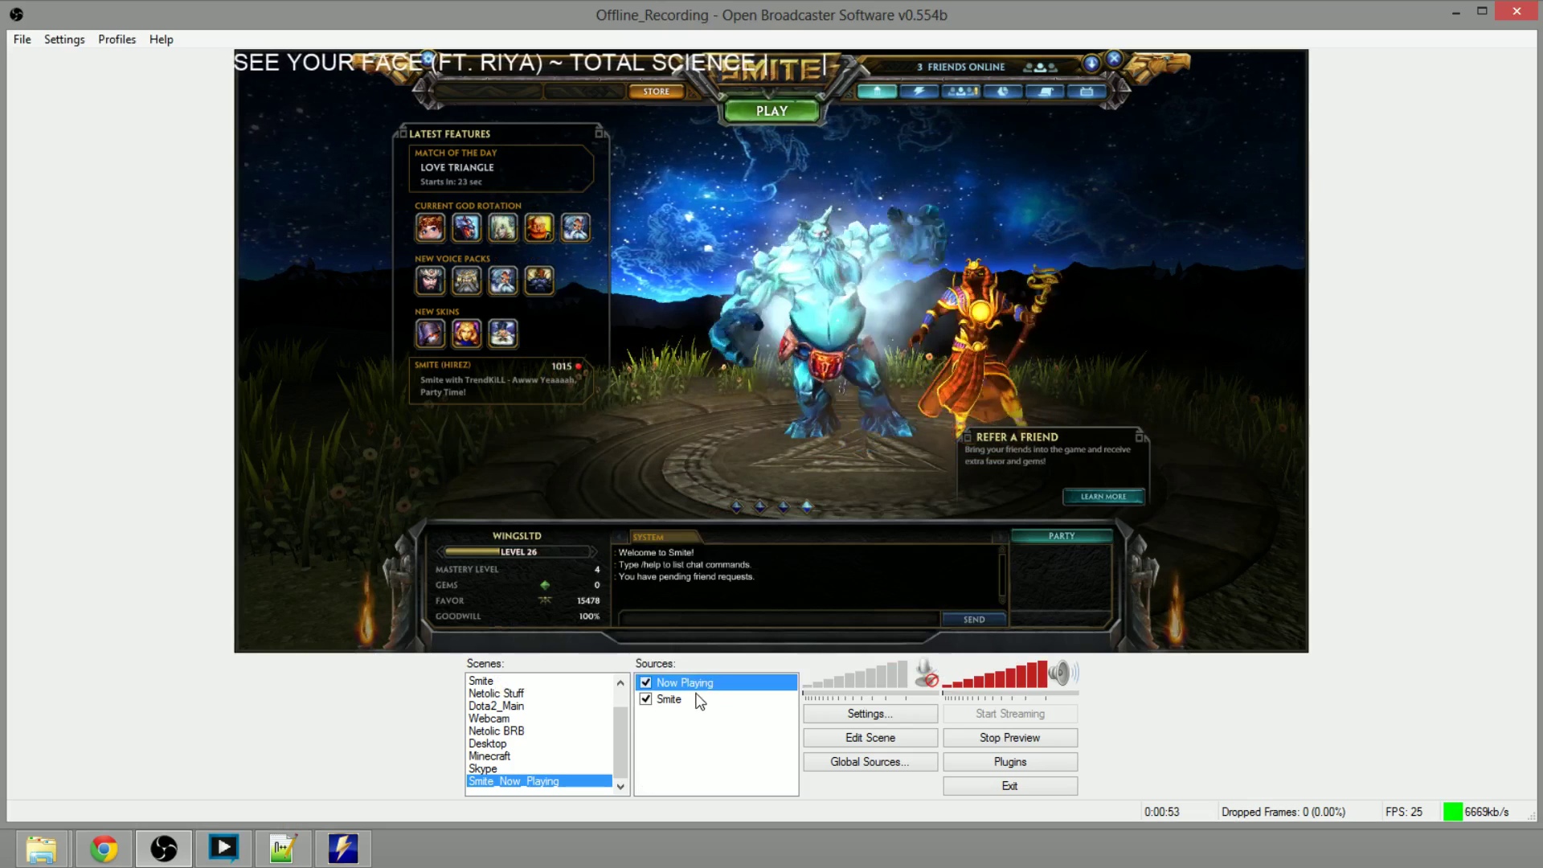
left_click(894, 740)
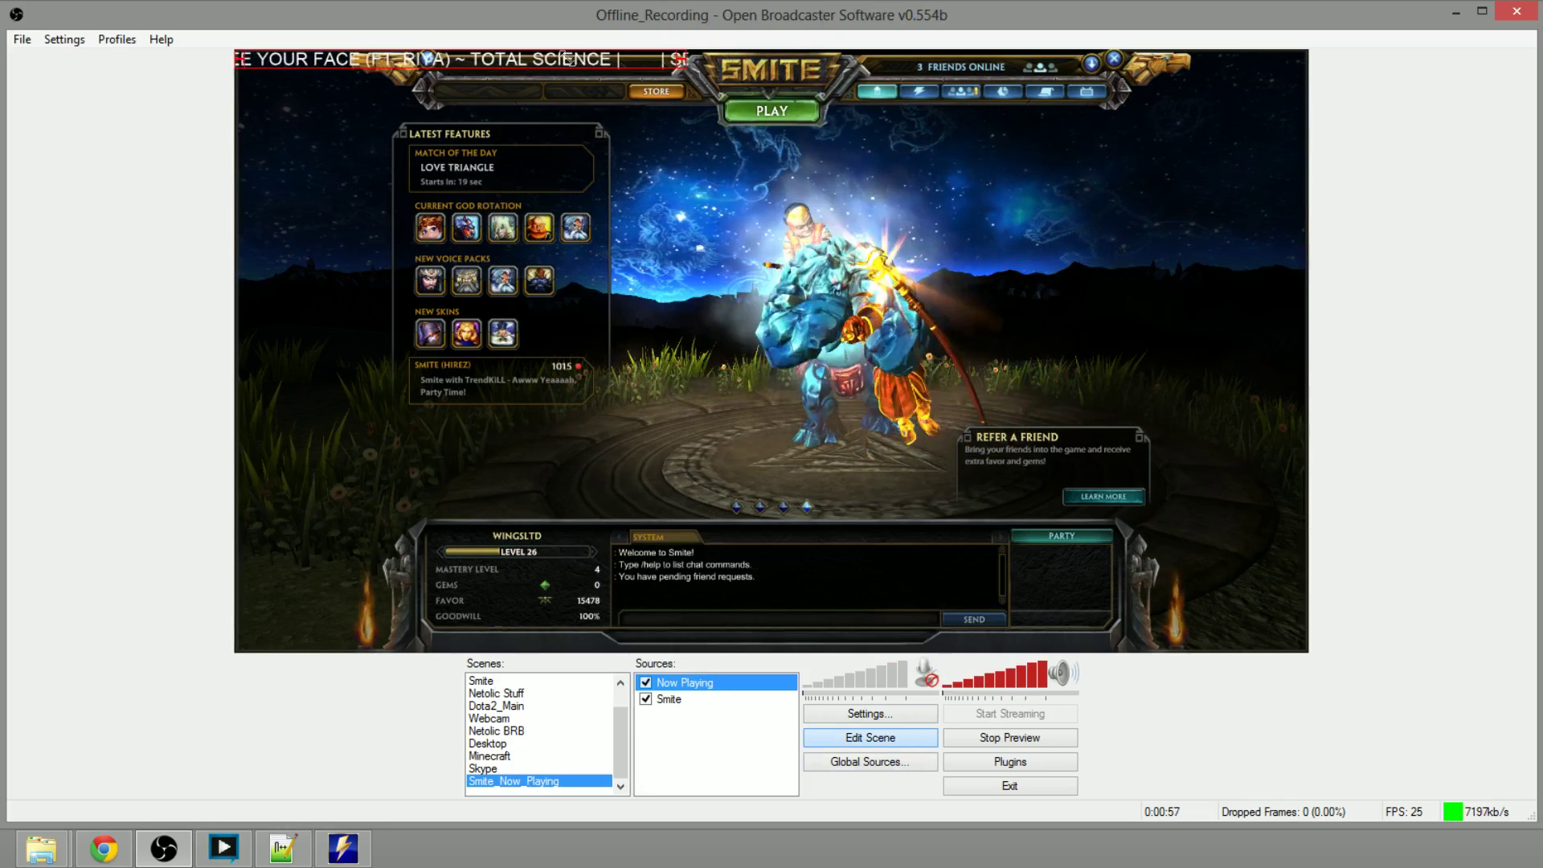
left_click_drag(831, 78, 687, 68)
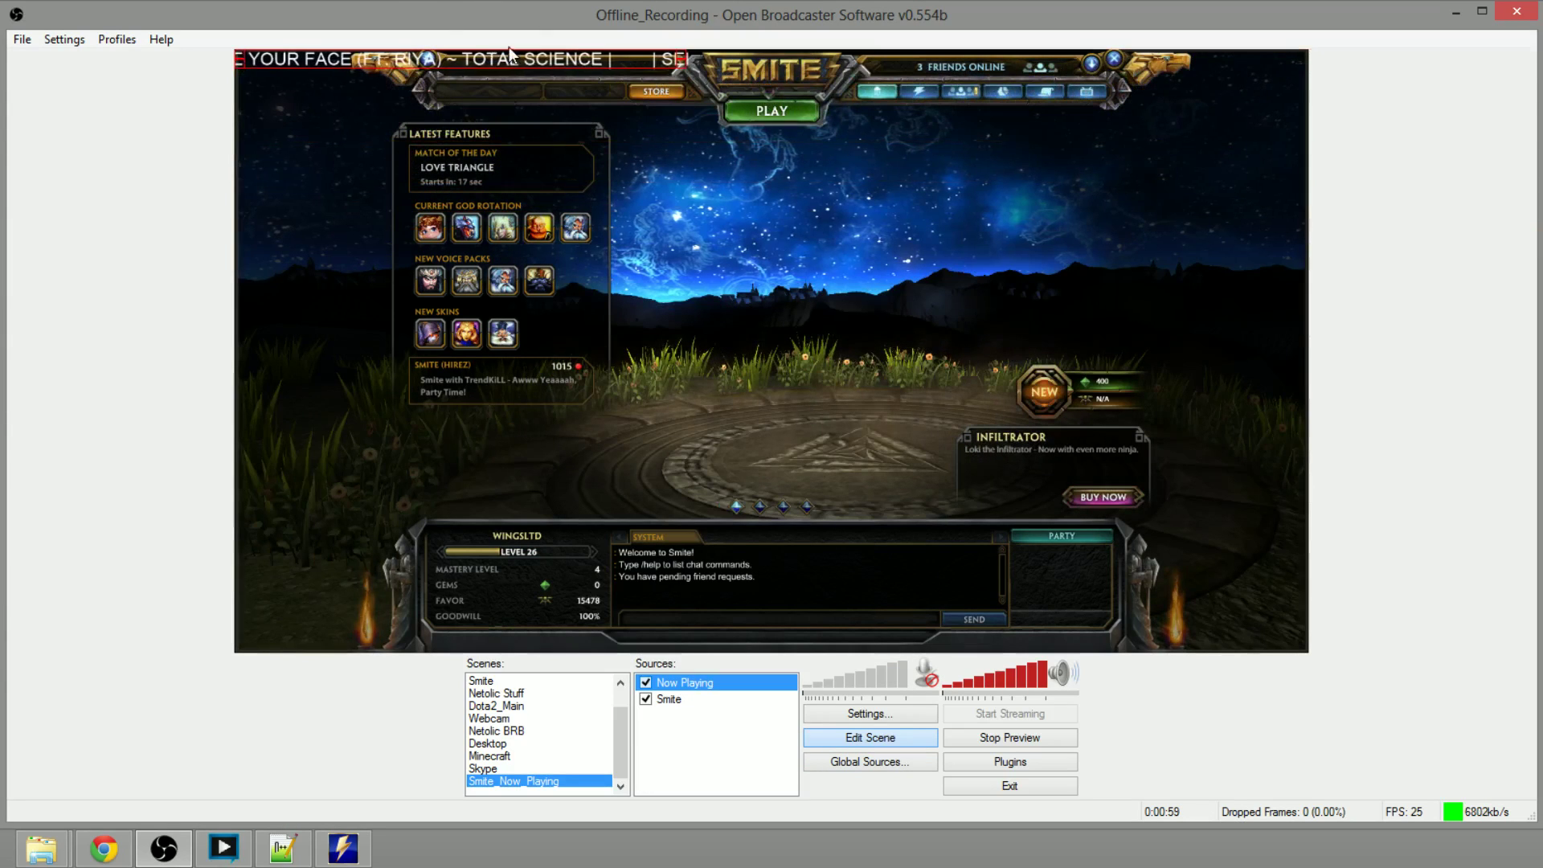
left_click_drag(523, 58, 1006, 616)
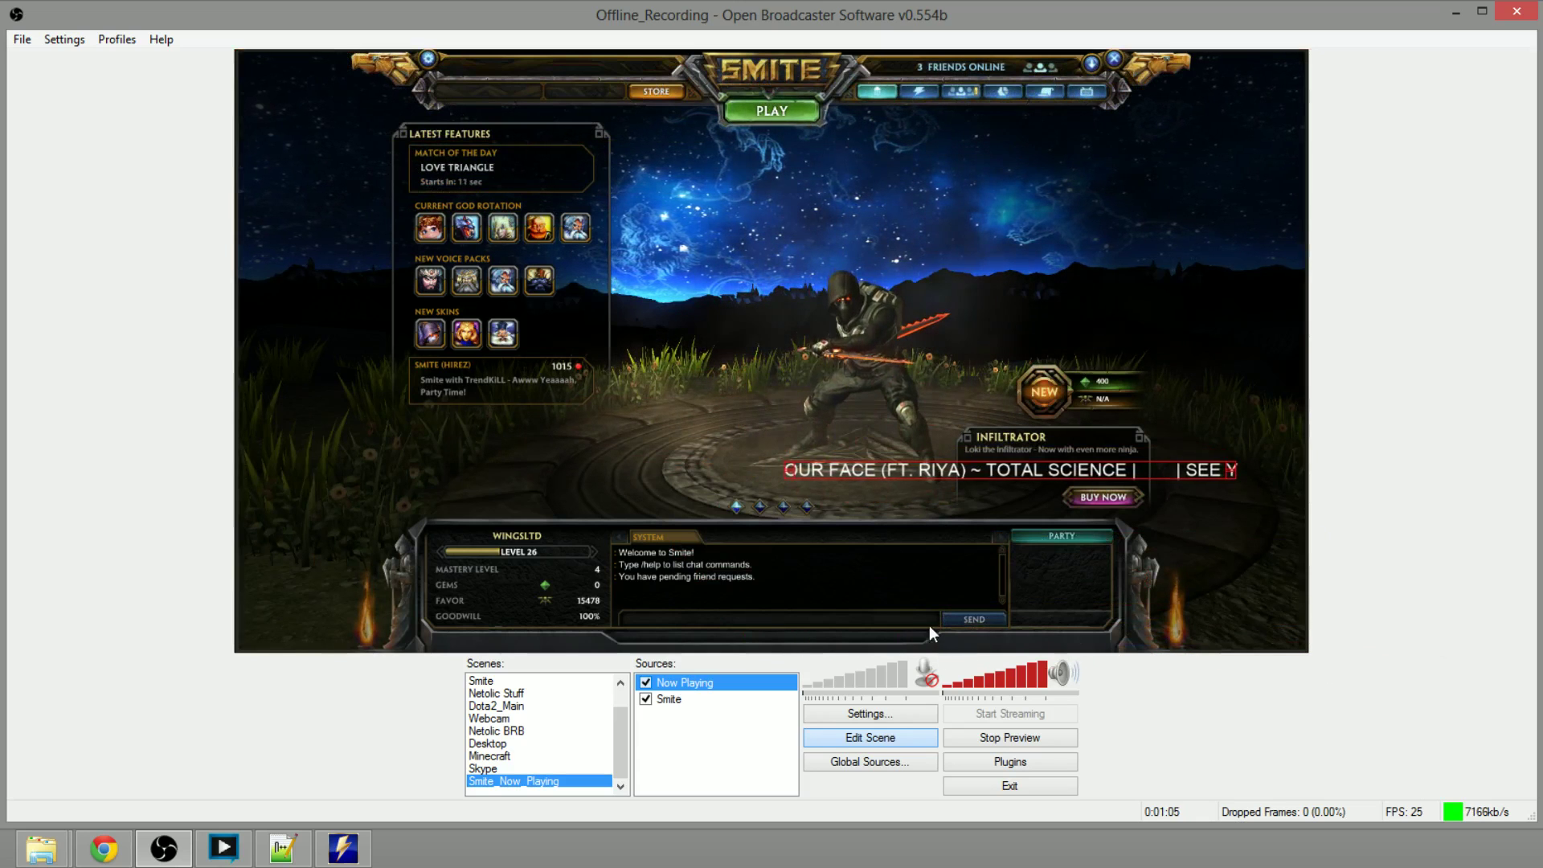
left_click_drag(1028, 467, 1180, 640)
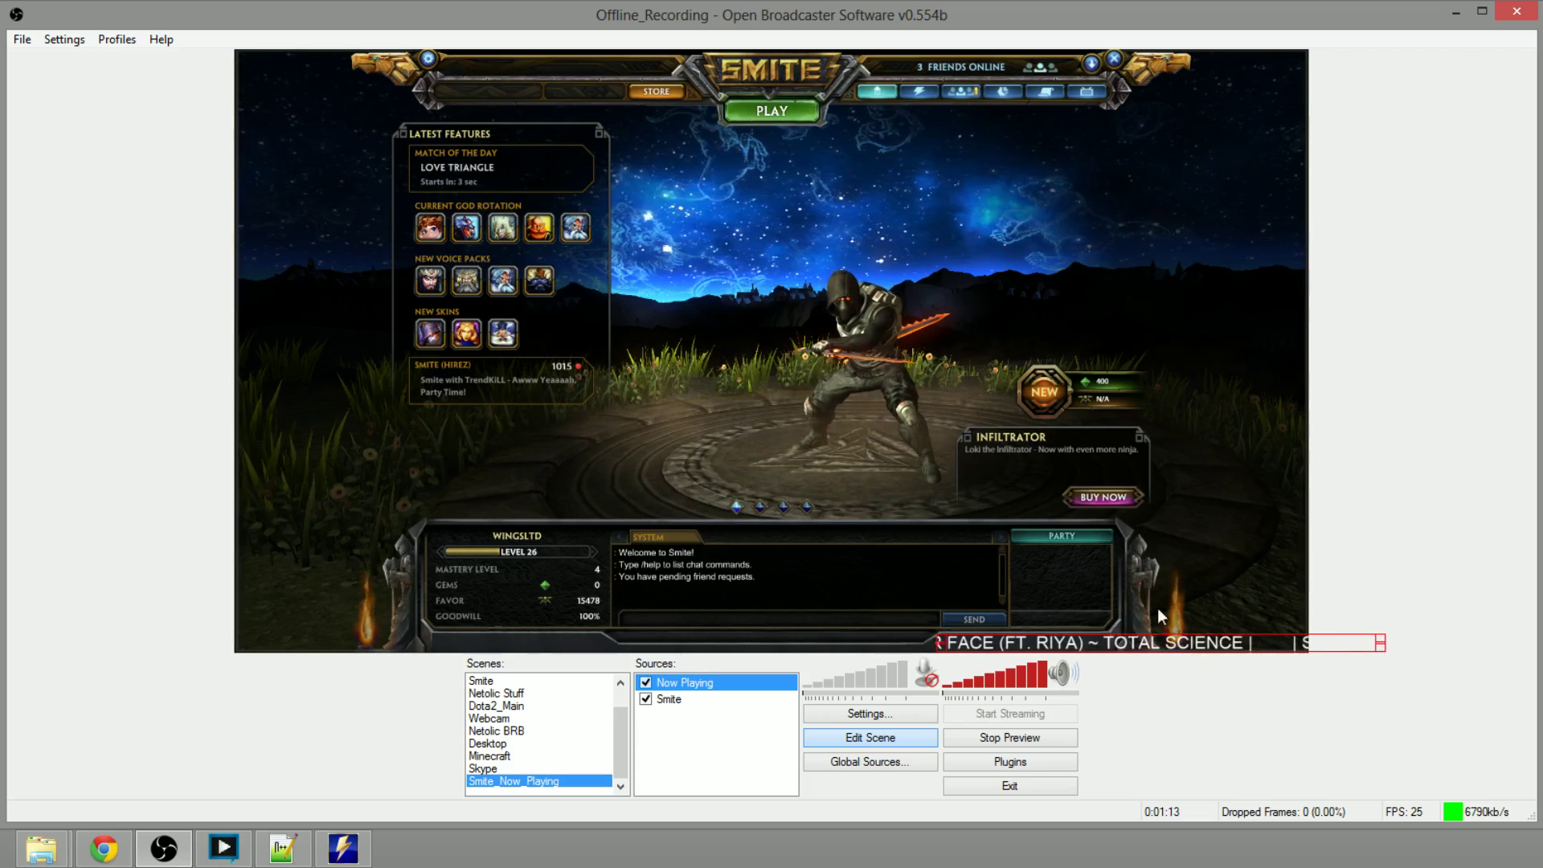
left_click(902, 741)
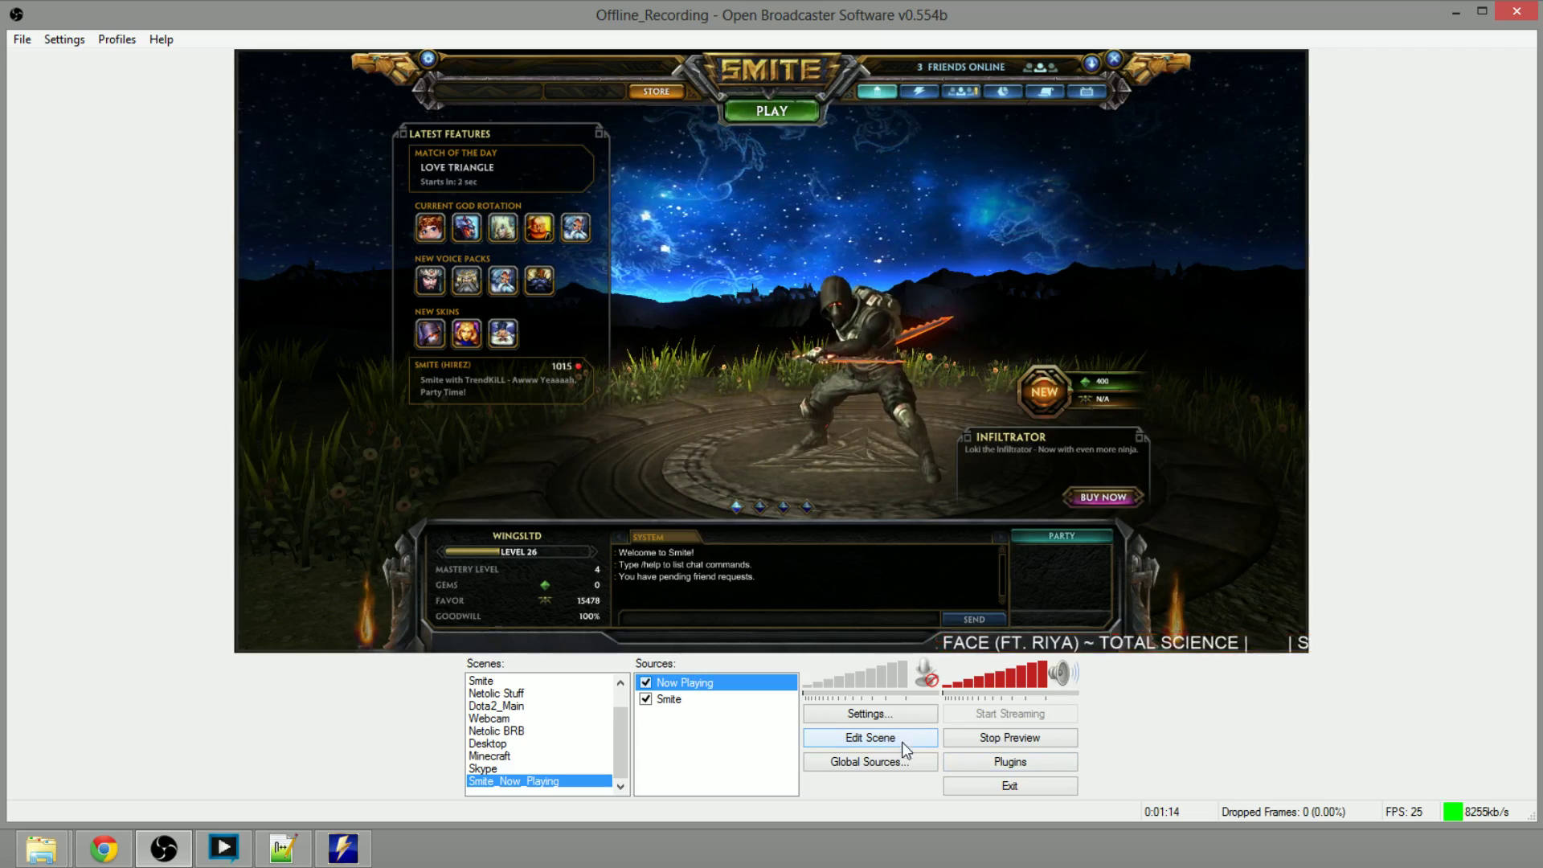
Change the Now Playing text's font size from 48 to 30 in its properties.
right_click(759, 688)
left_click(823, 675)
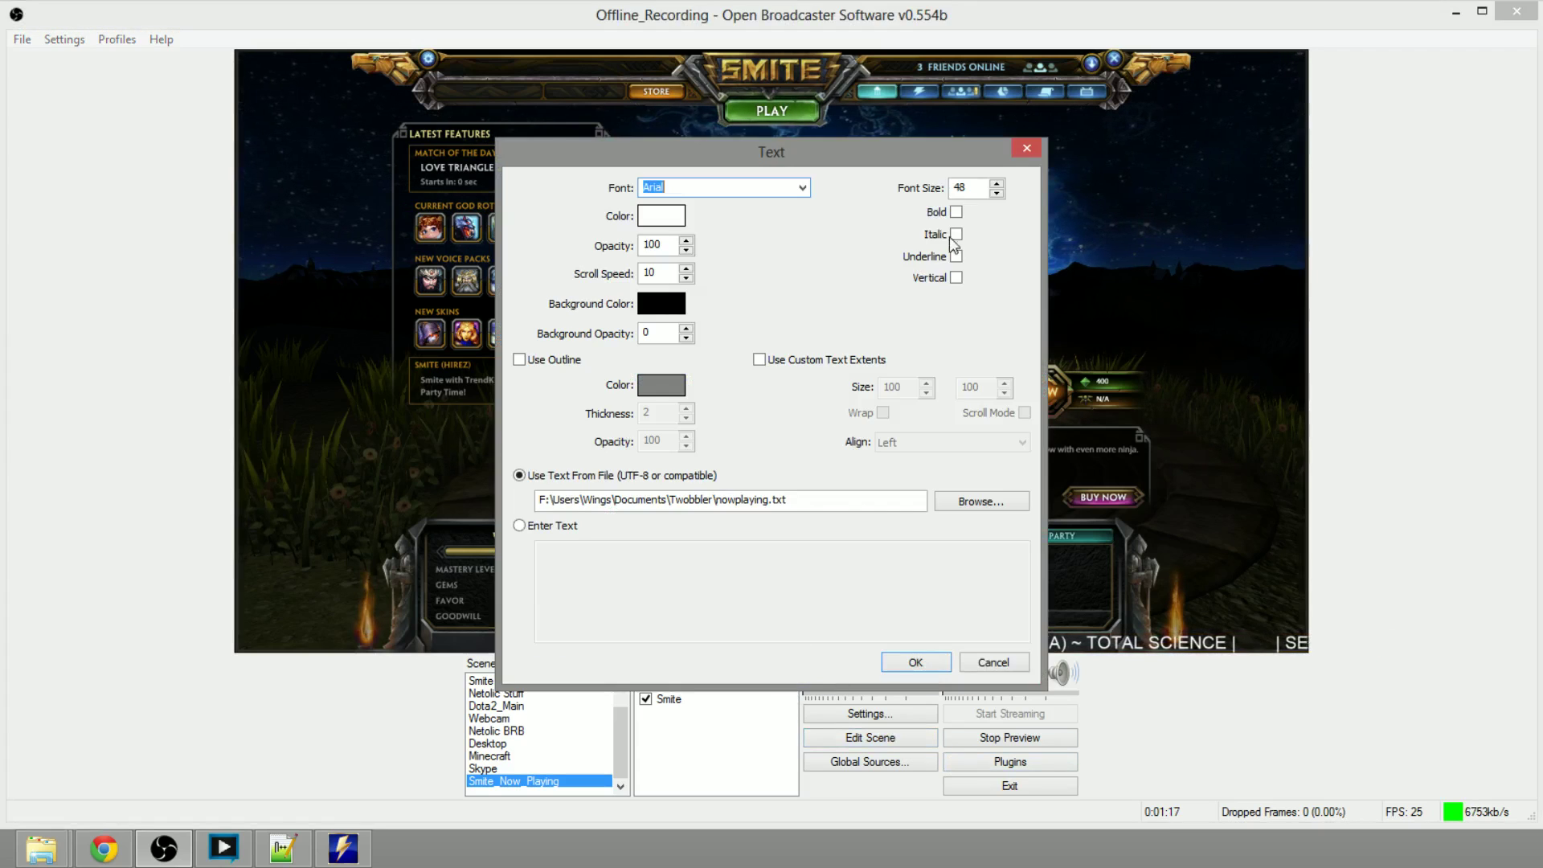
key("Tab")
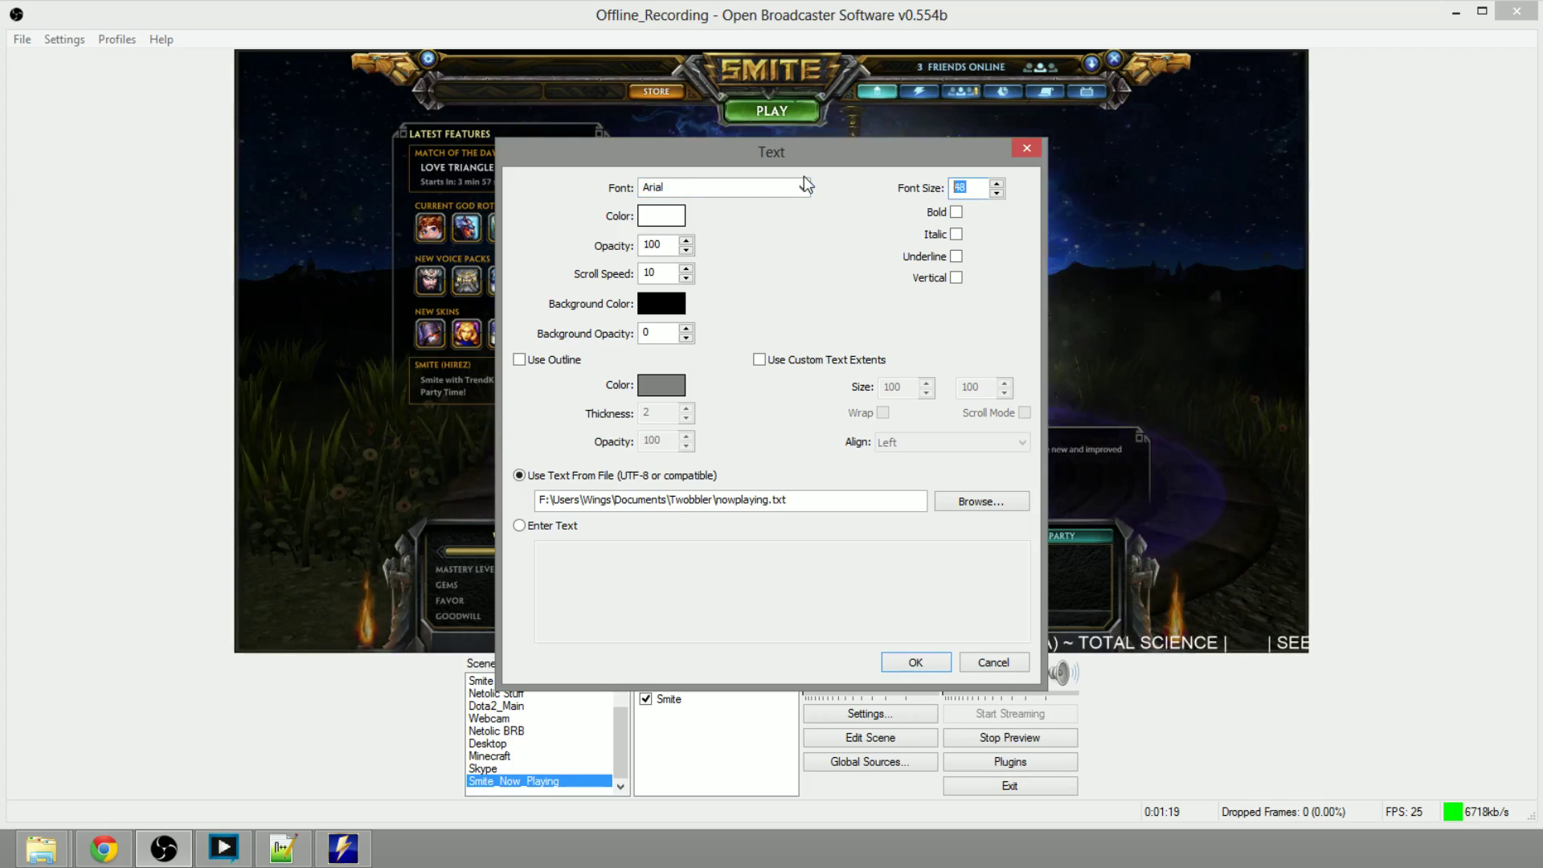
type("20")
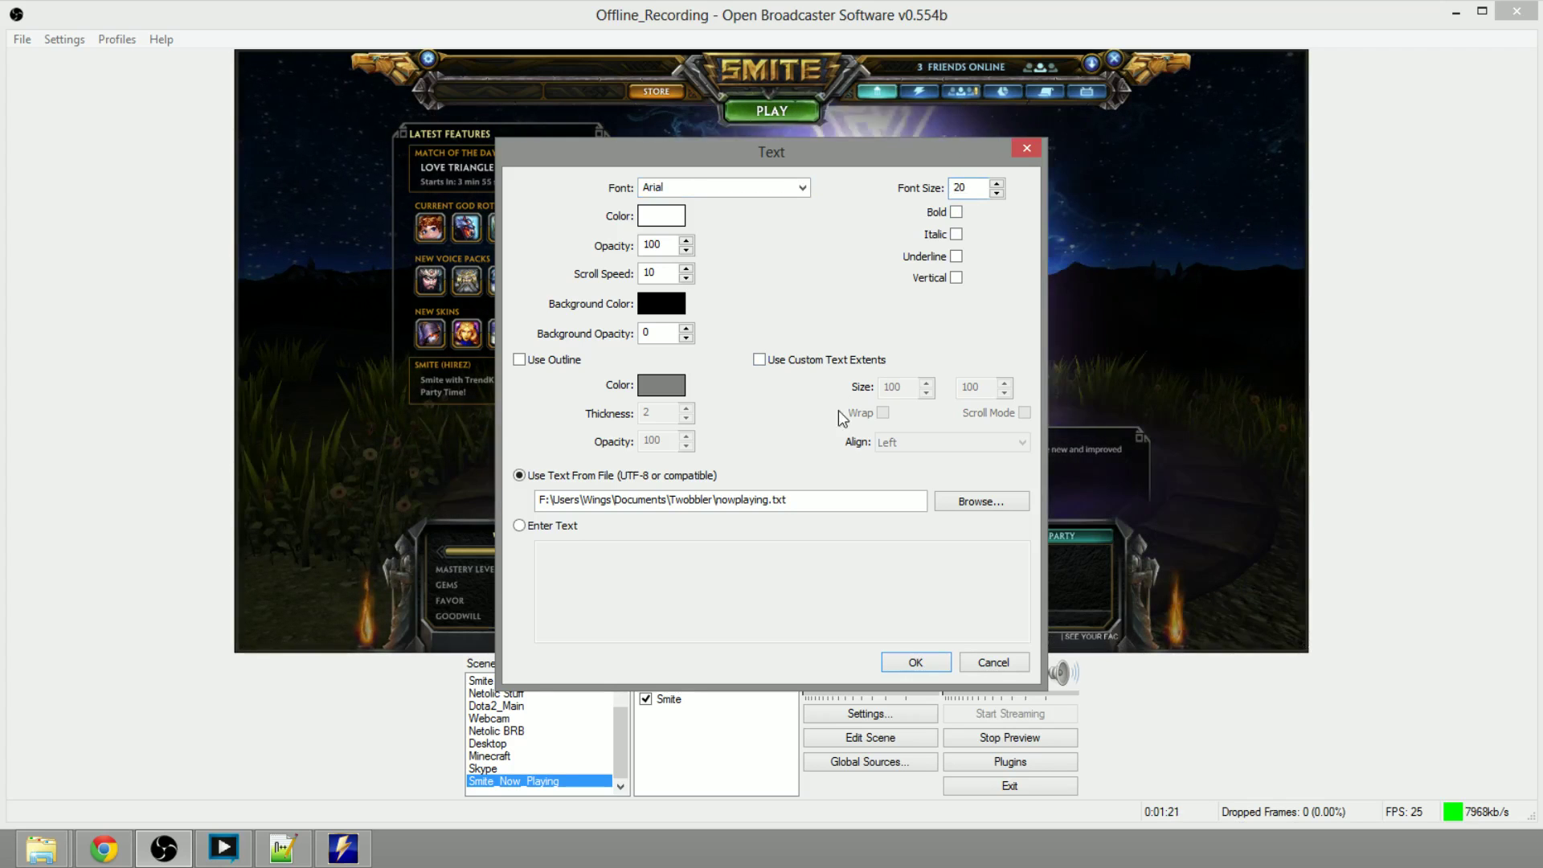
key("BackSpace")
key("BackSpace")
type("30")
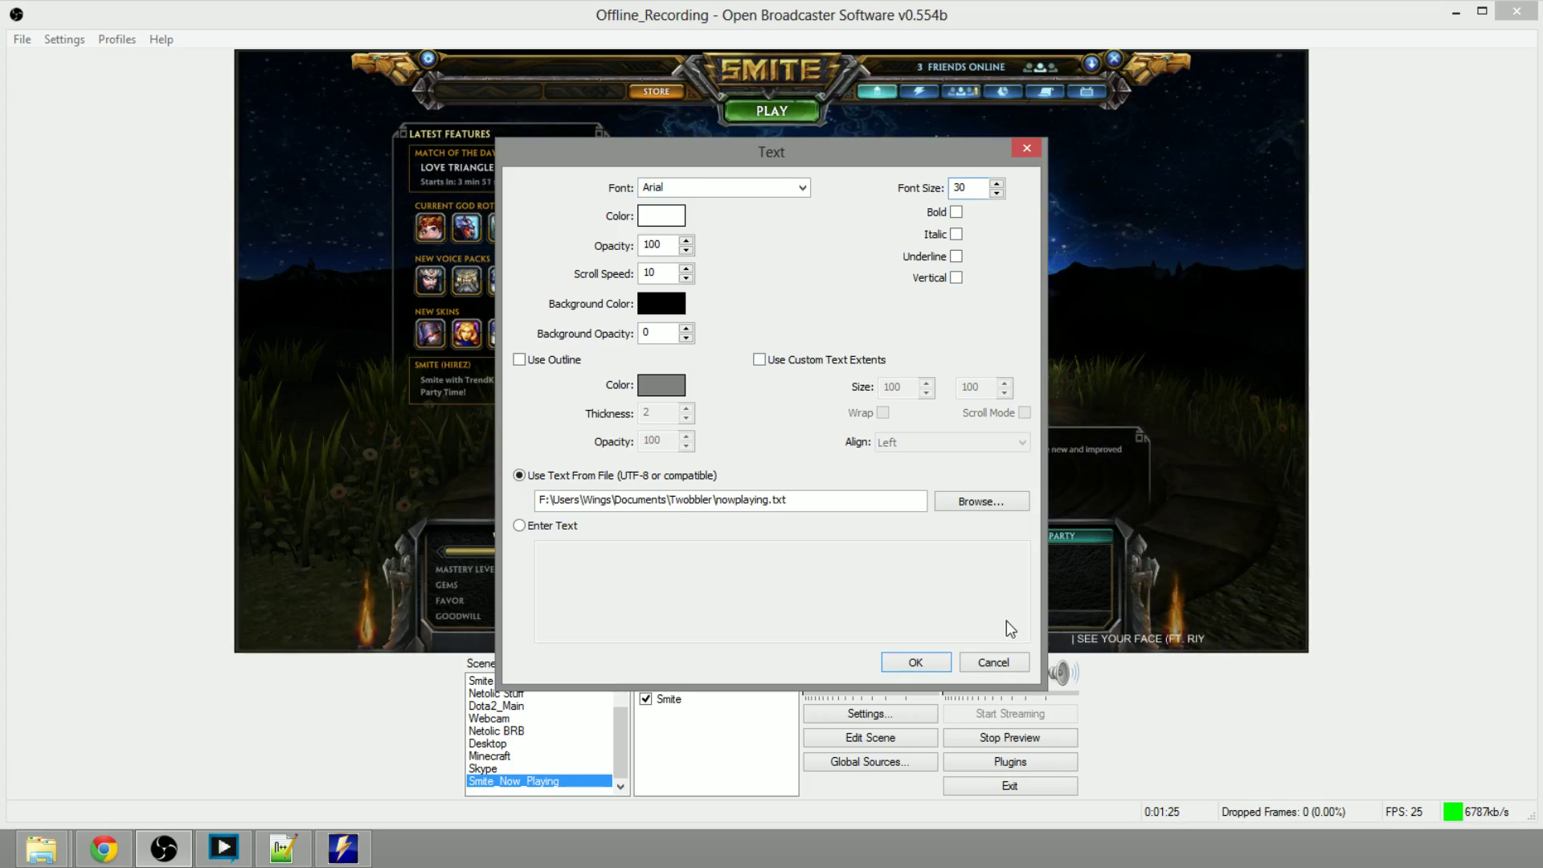
left_click(934, 664)
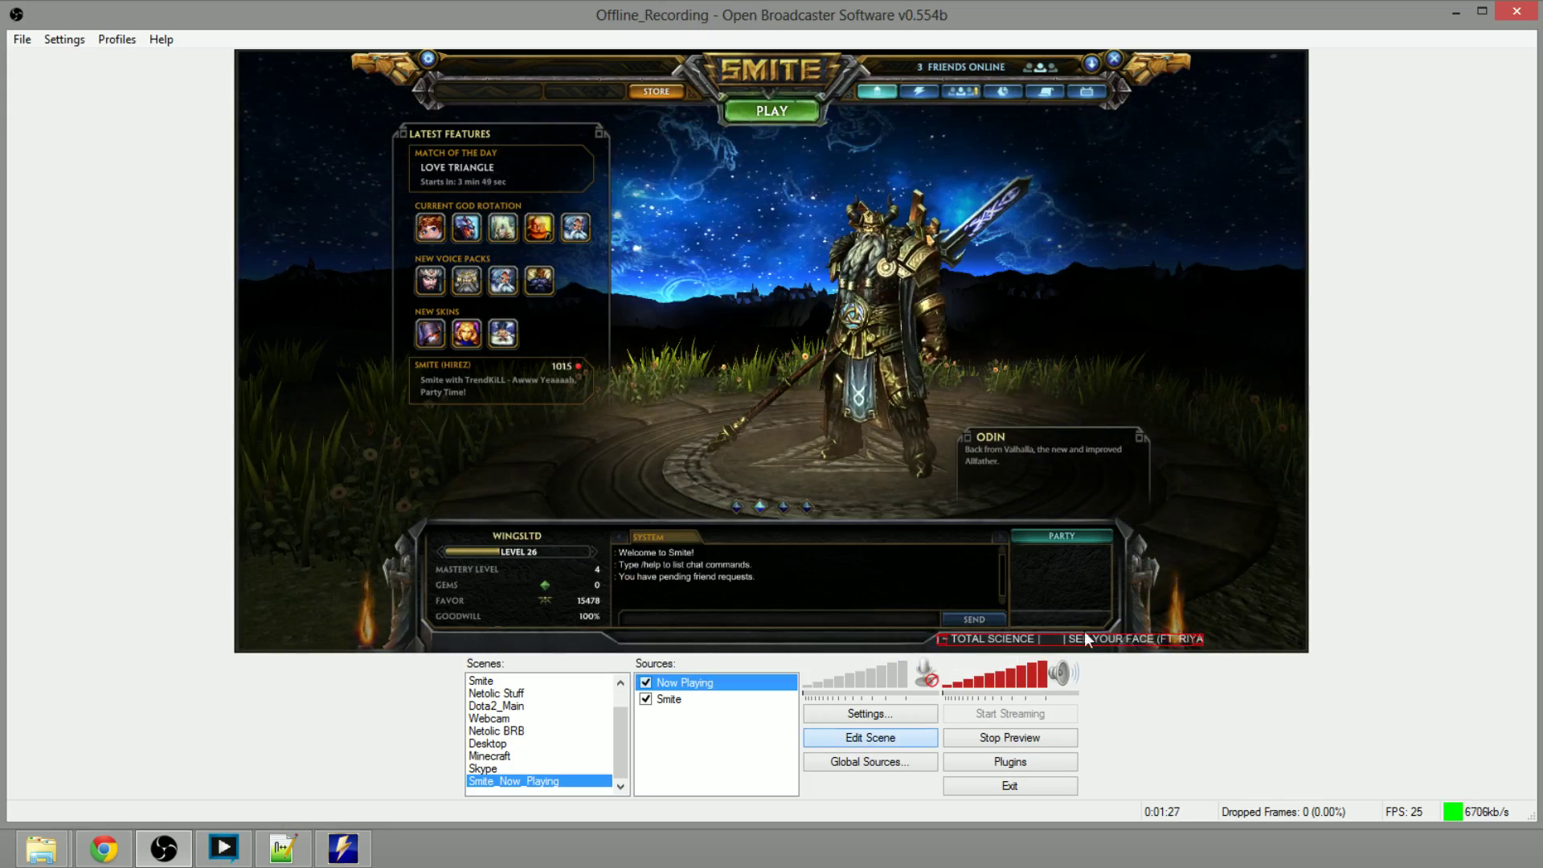
Resize the Now Playing text box smaller and drag it over Smite's chat input bar.
left_click_drag(1204, 645, 1204, 615)
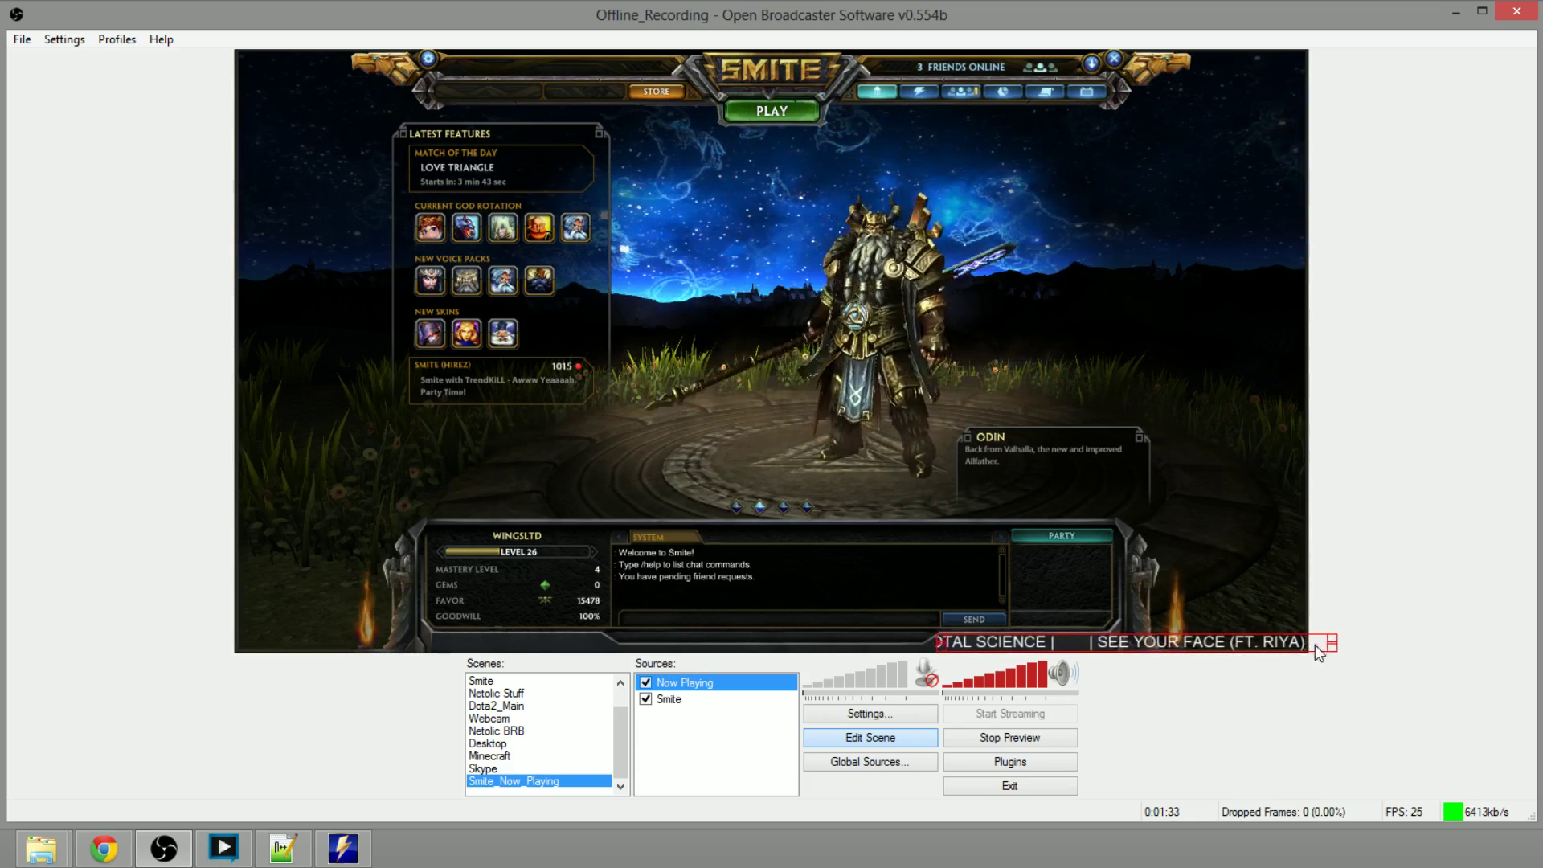
left_click_drag(937, 634, 1181, 617)
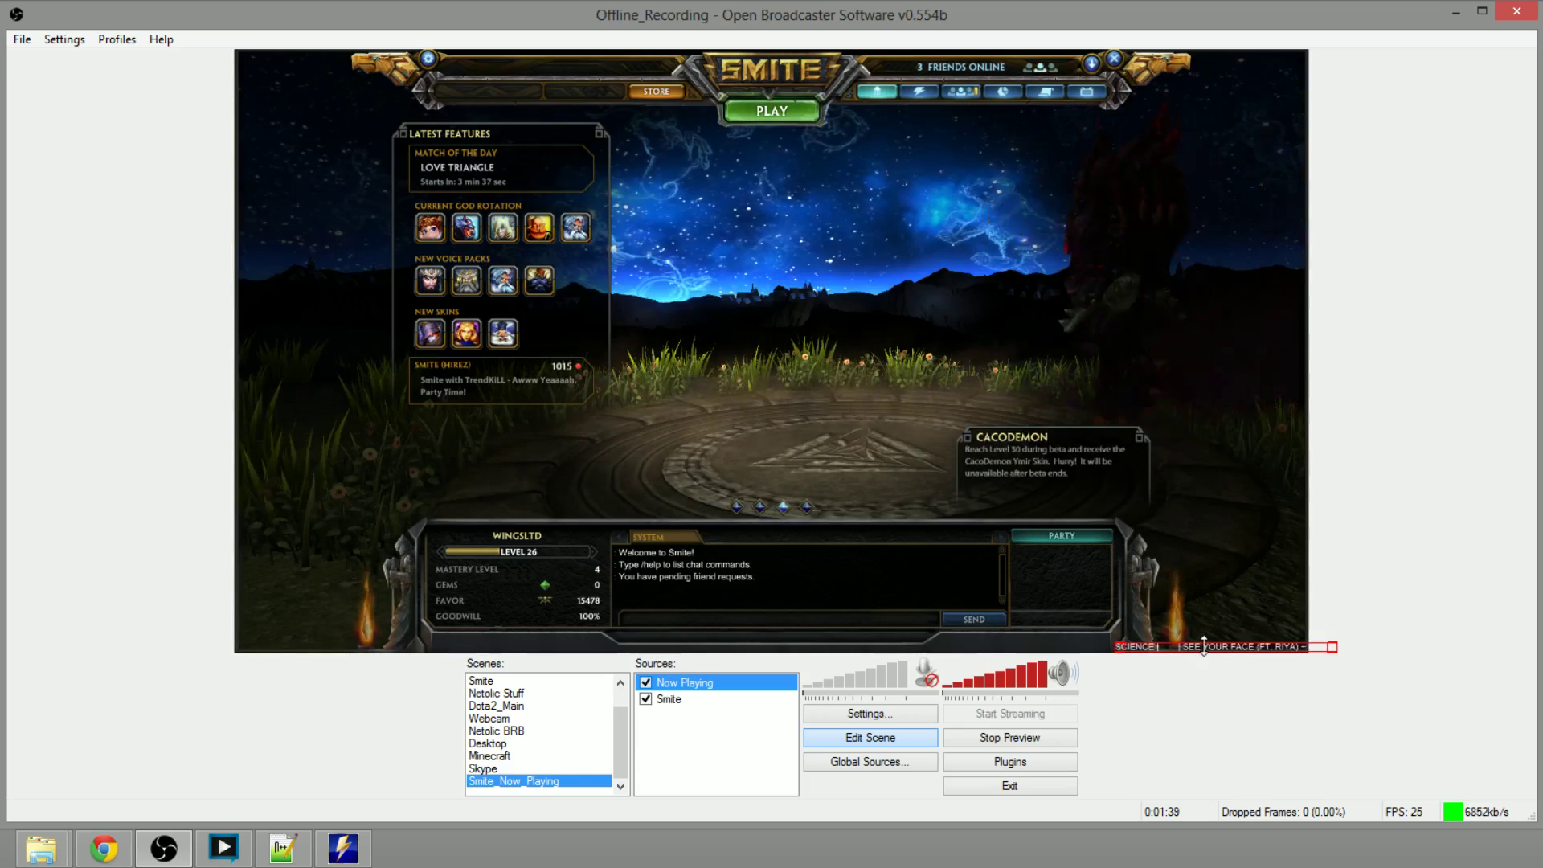
left_click_drag(1204, 643, 1057, 646)
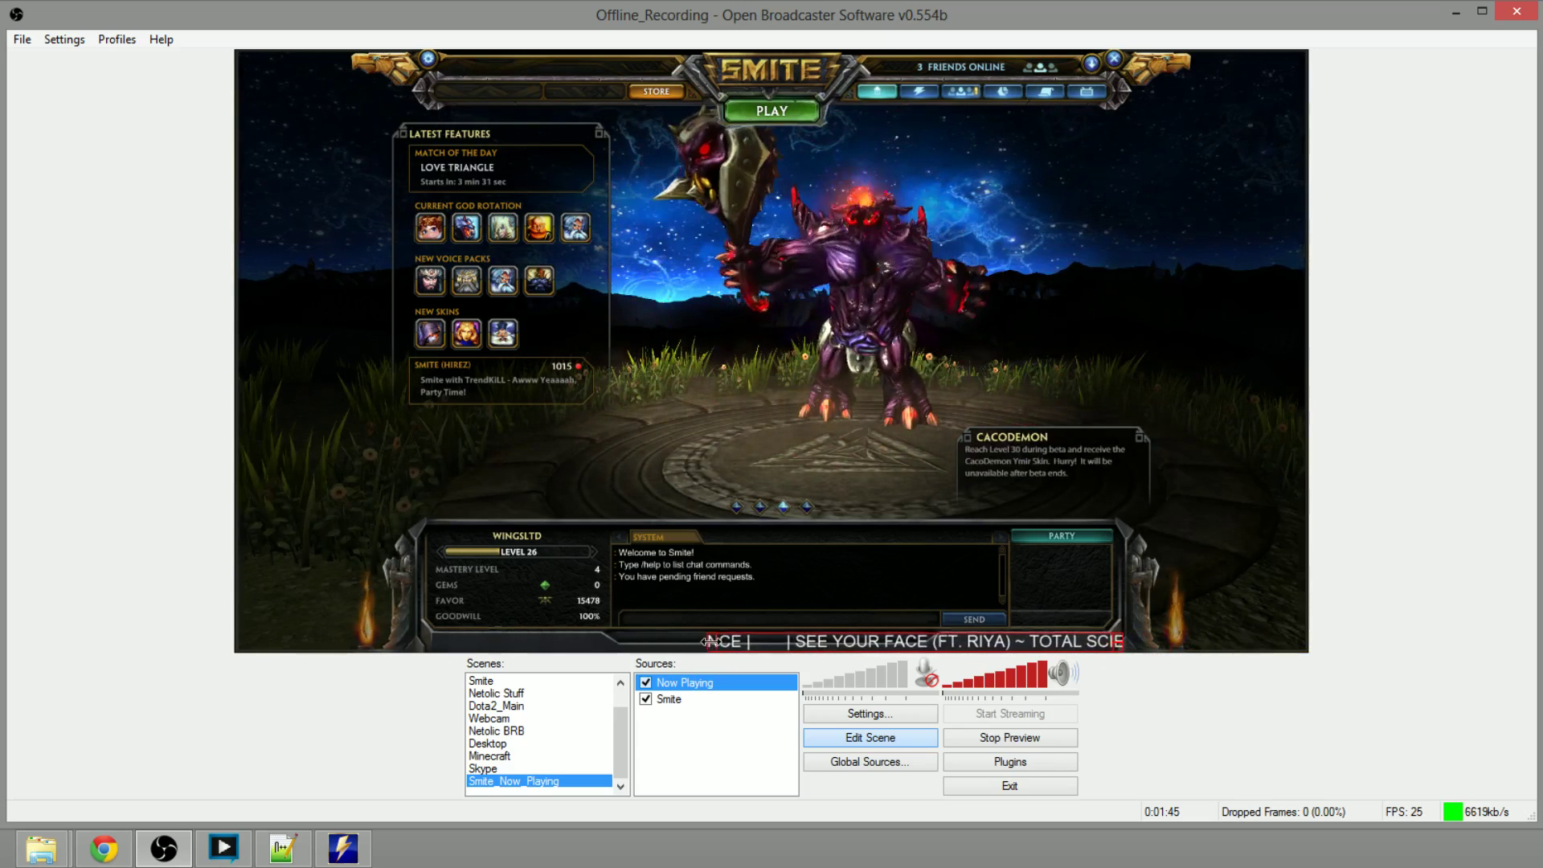
left_click_drag(713, 641, 816, 640)
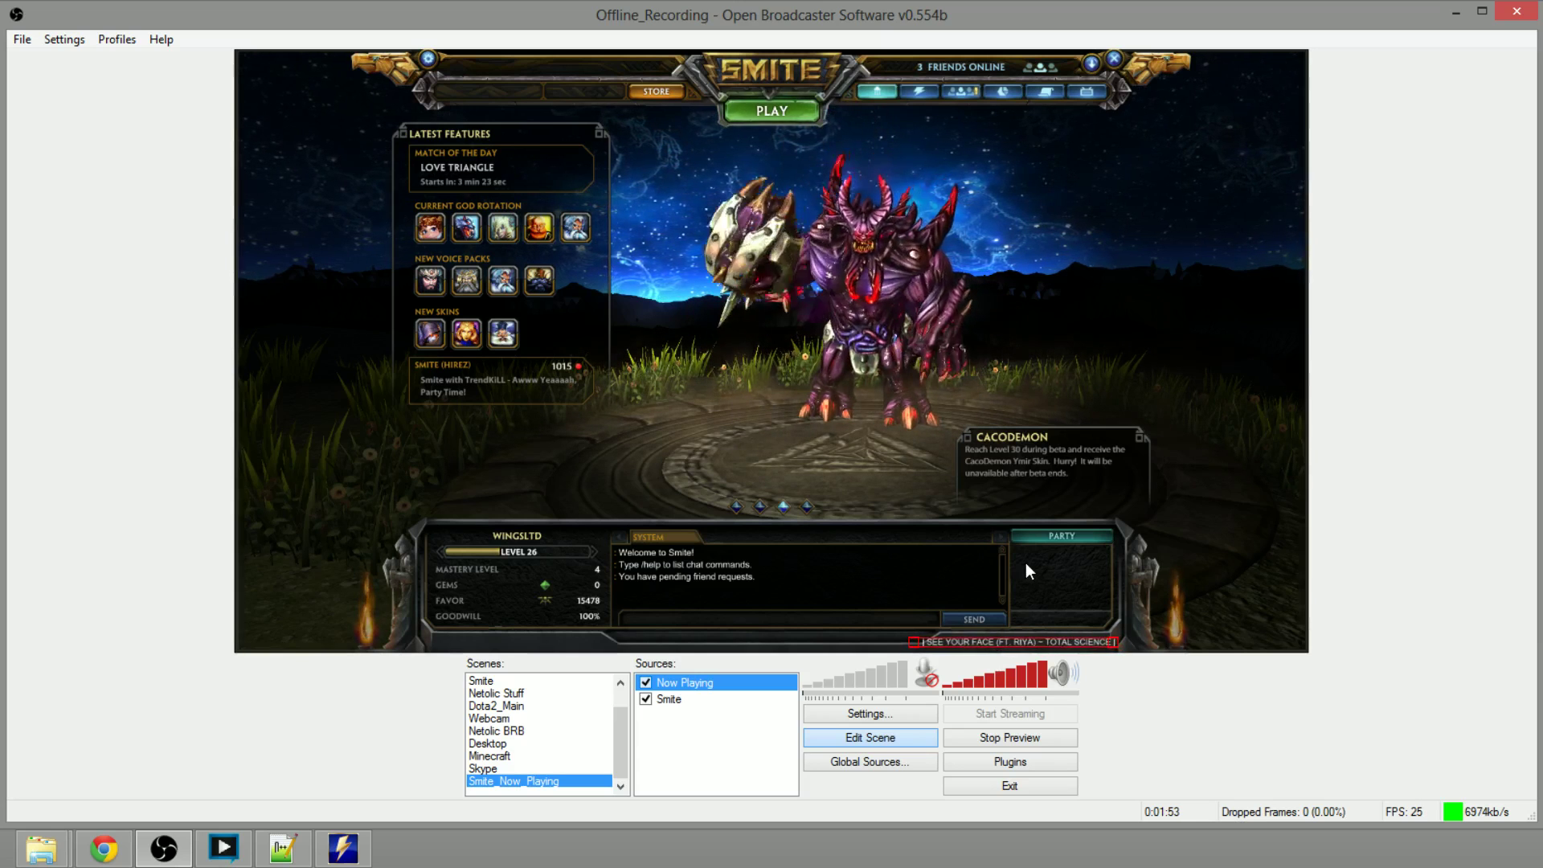
left_click_drag(1043, 644, 759, 629)
Leave Edit Scene mode and play Sigma - Summer Calling (Tantrum Desire Remix) from the YouTube playlist.
left_click(871, 738)
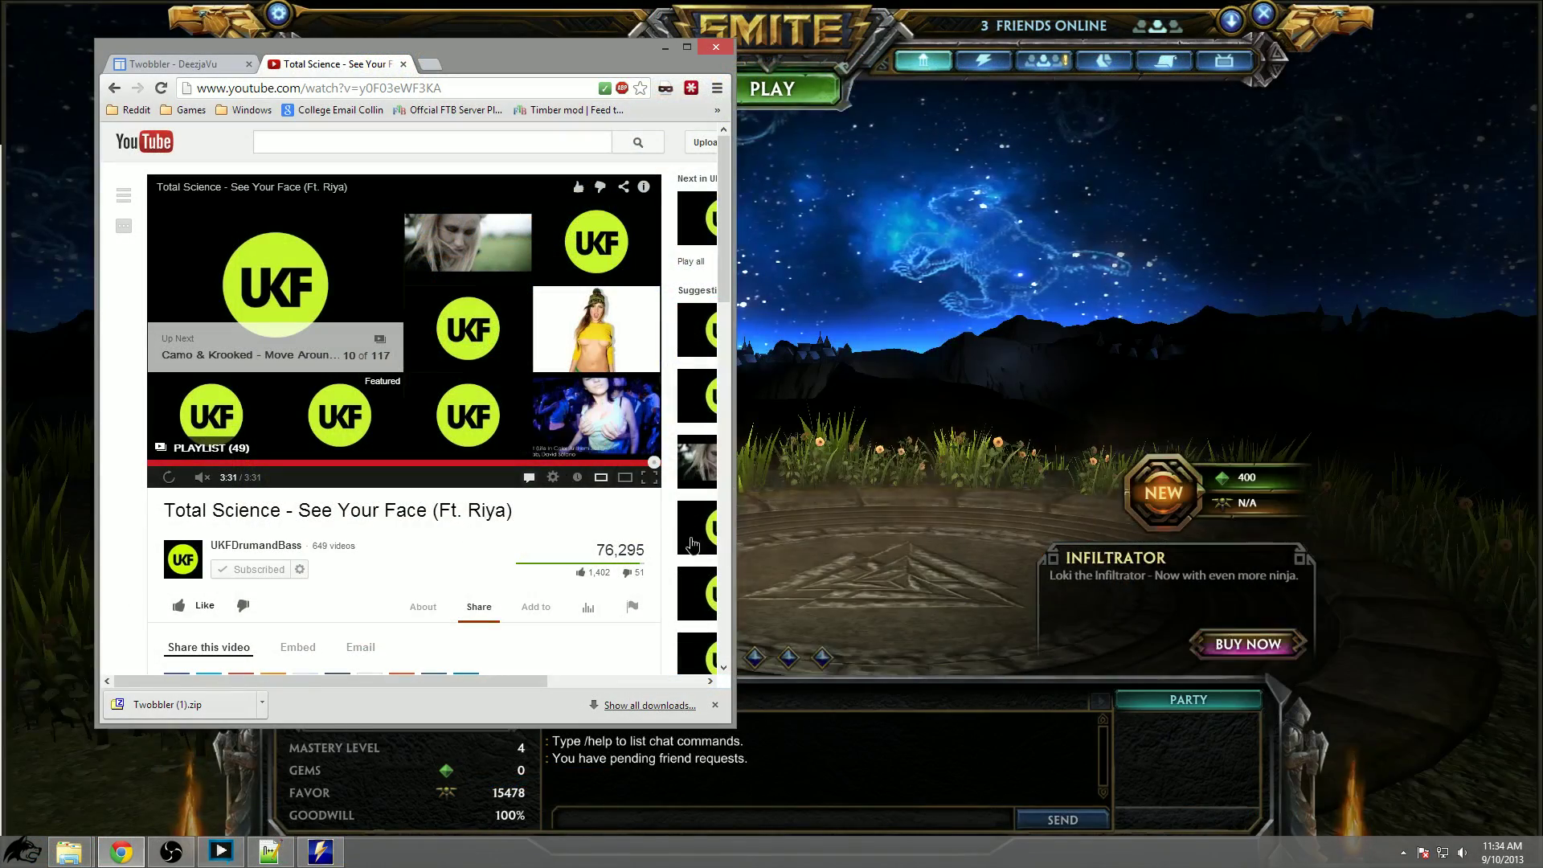
left_click(693, 545)
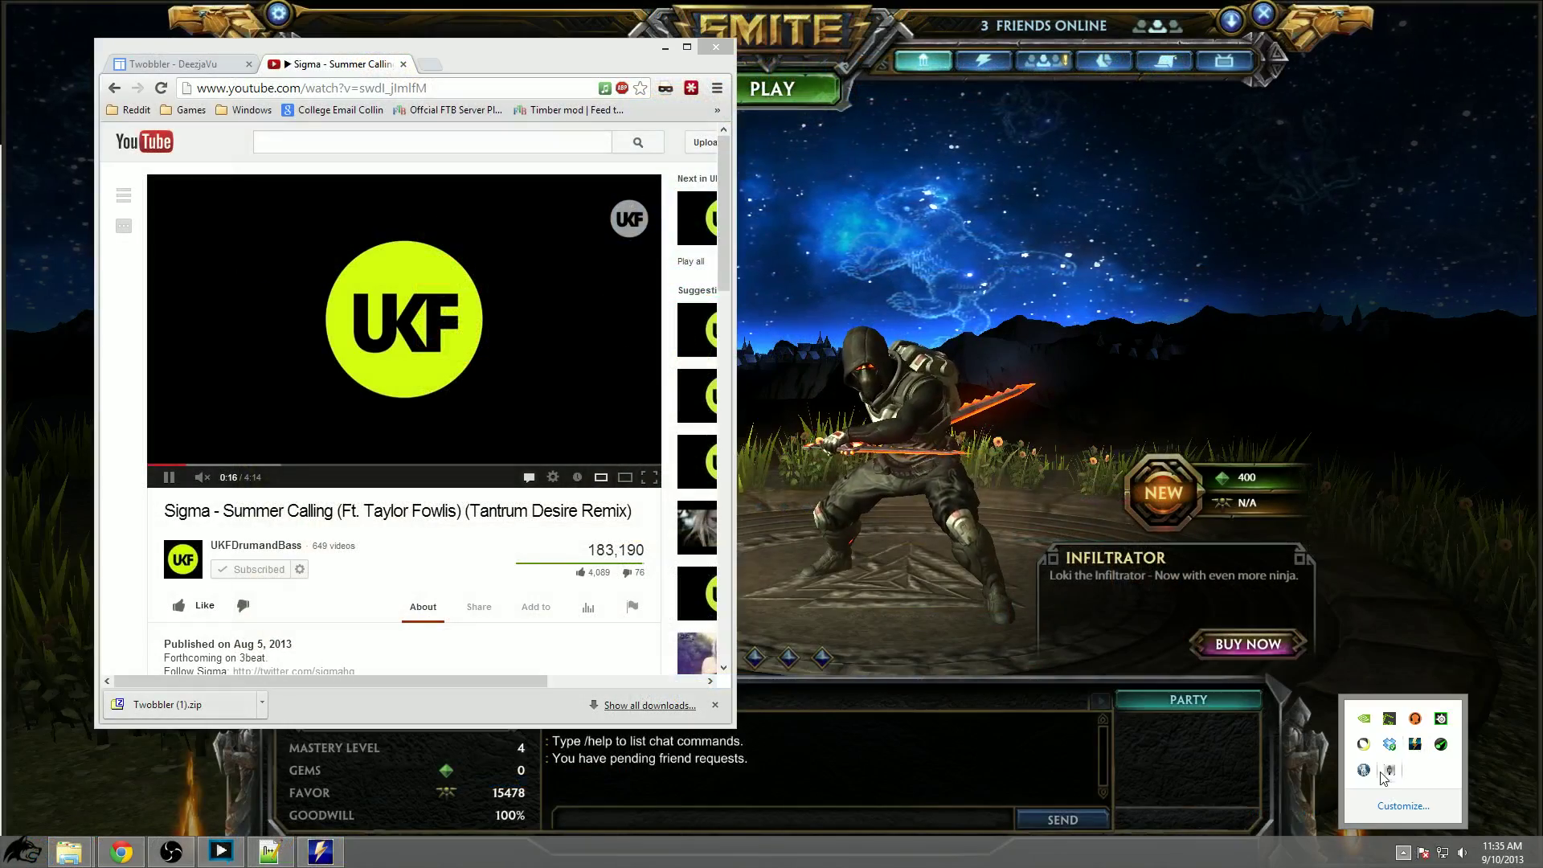
In Twobbler's options, set Wrap Text to square brackets and Divider to em dash.
right_click(1386, 771)
left_click(1444, 675)
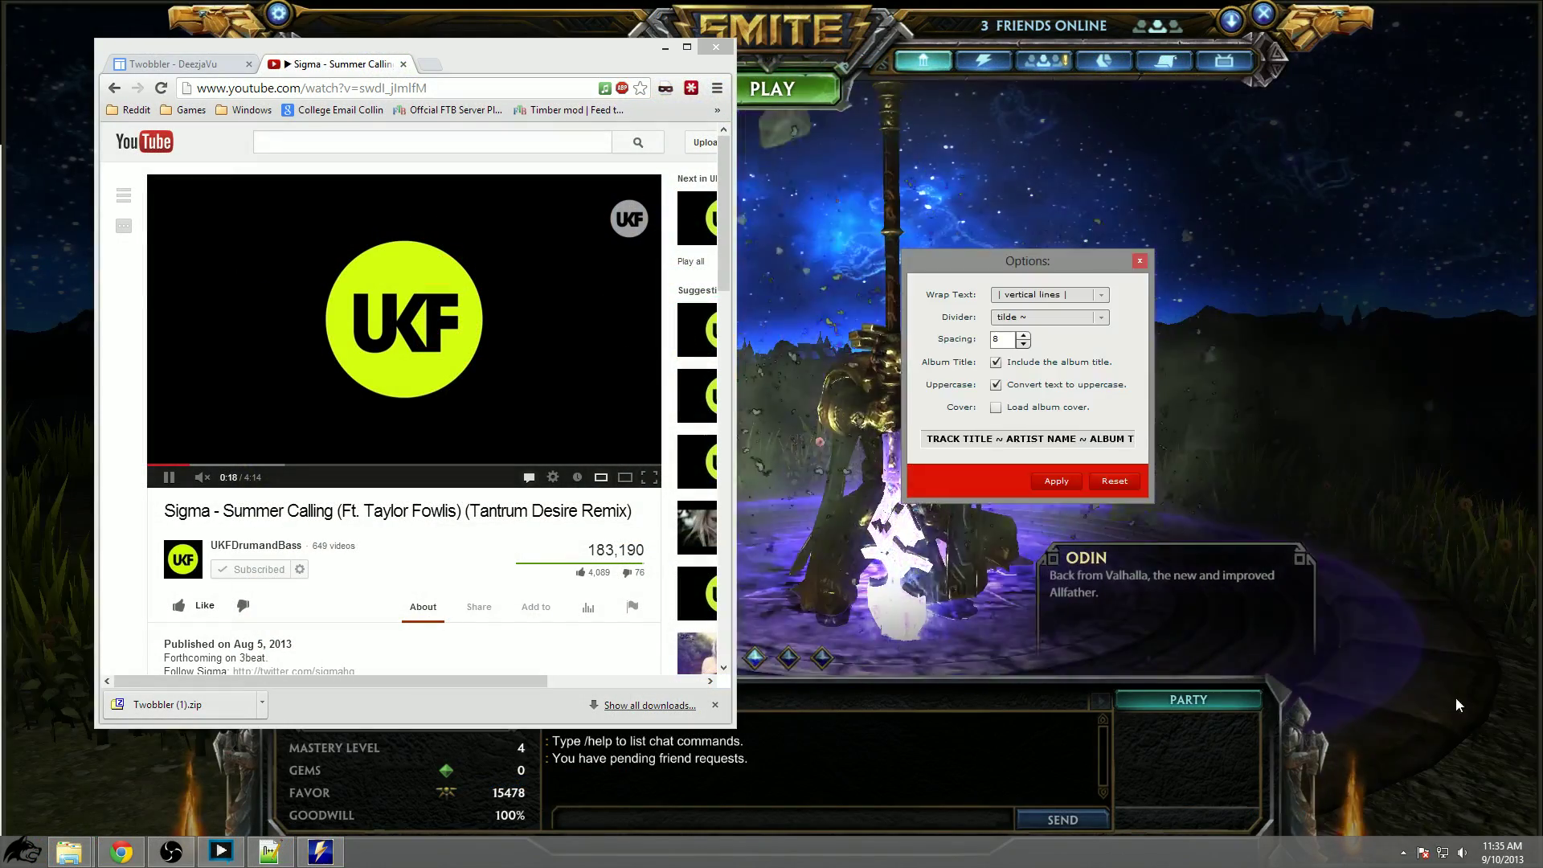
left_click(1051, 295)
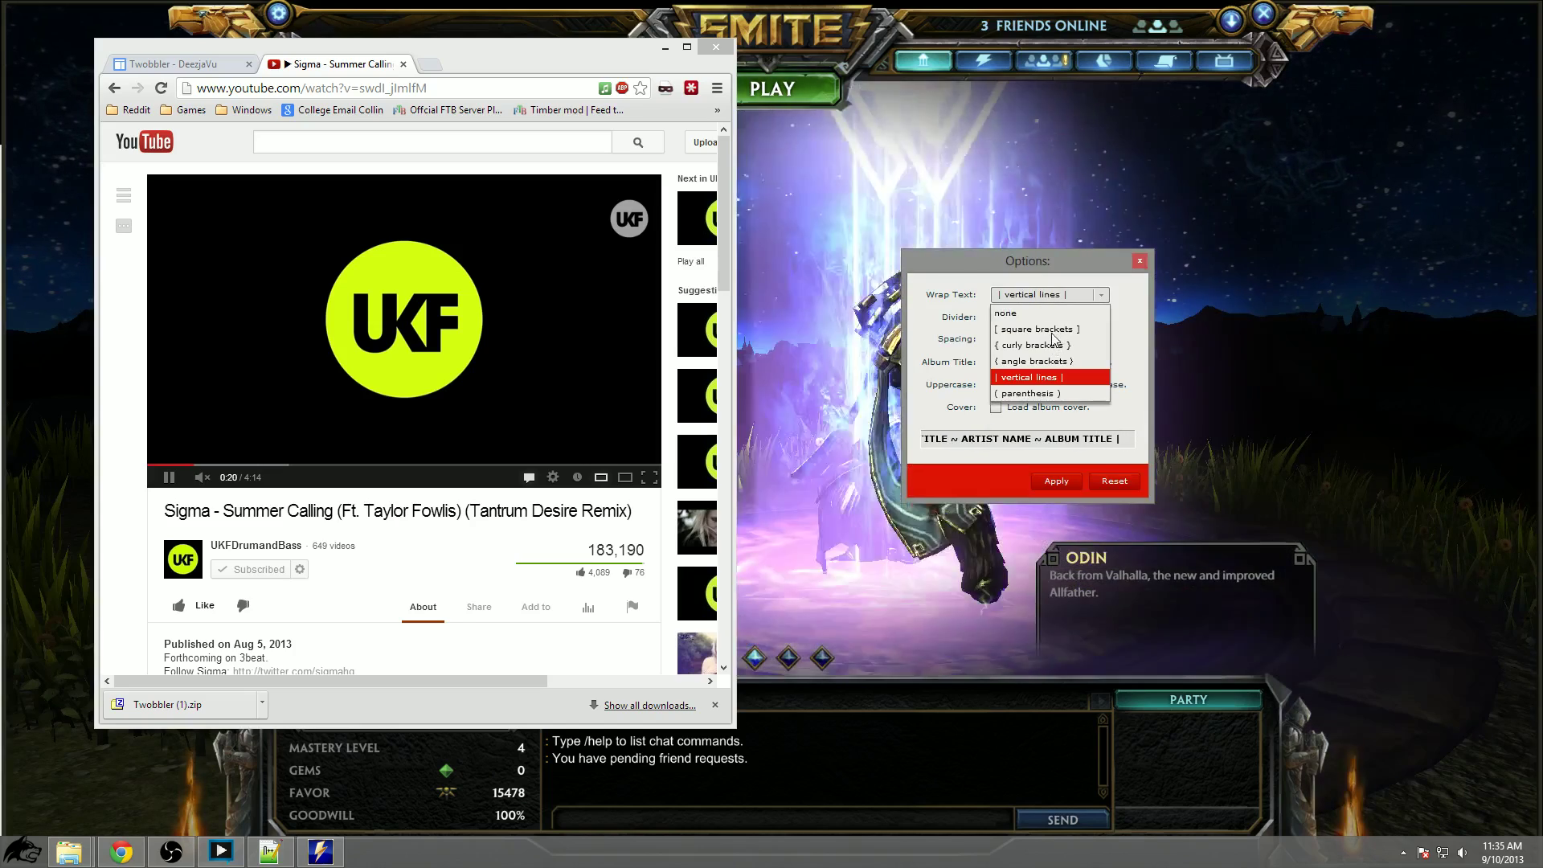
left_click(1054, 331)
left_click(1062, 317)
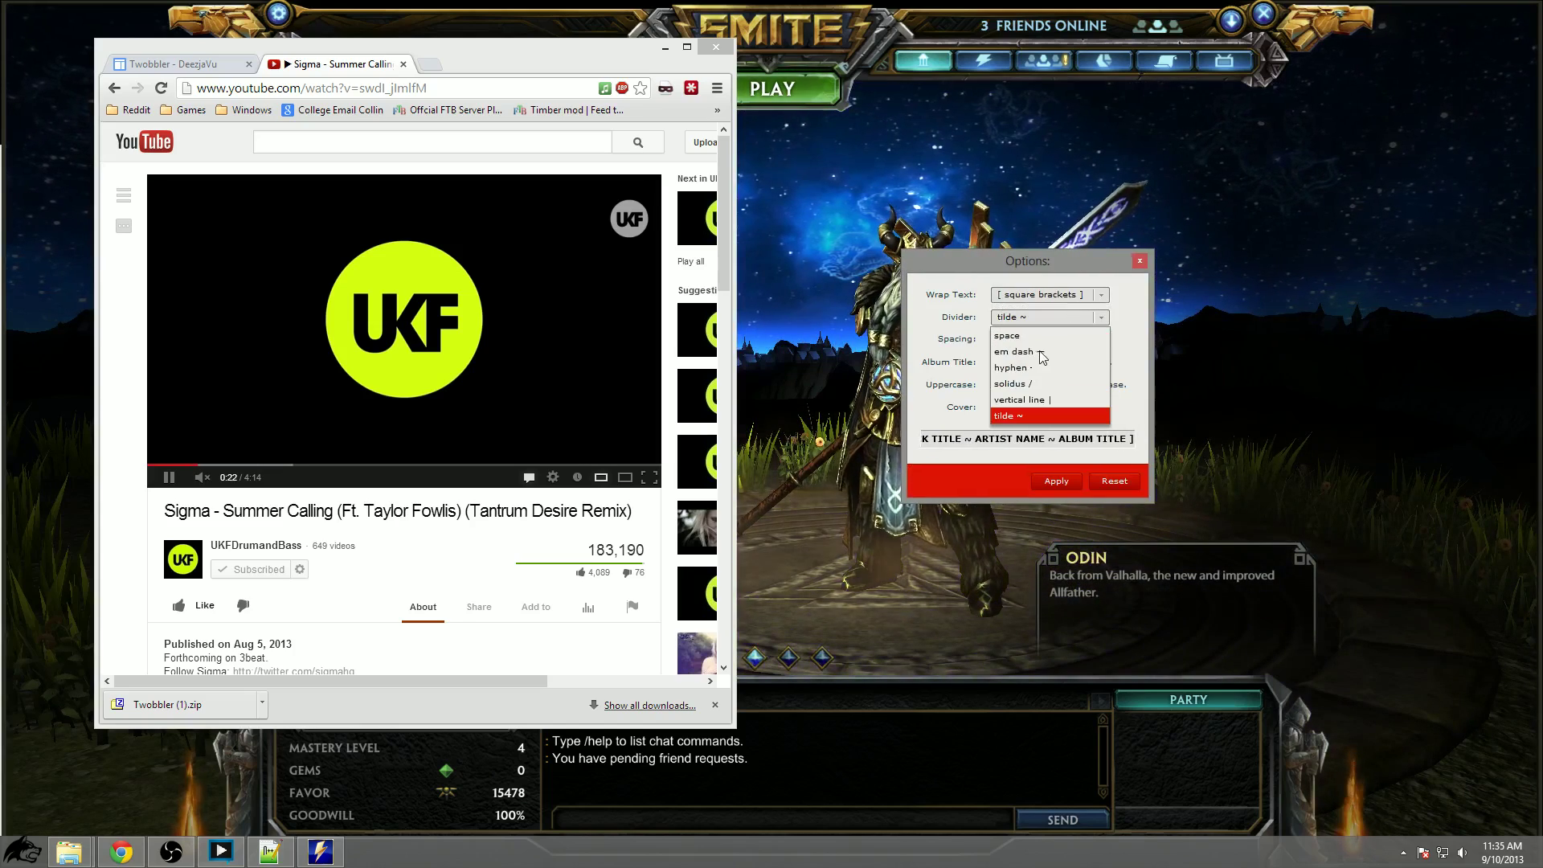
left_click(1043, 354)
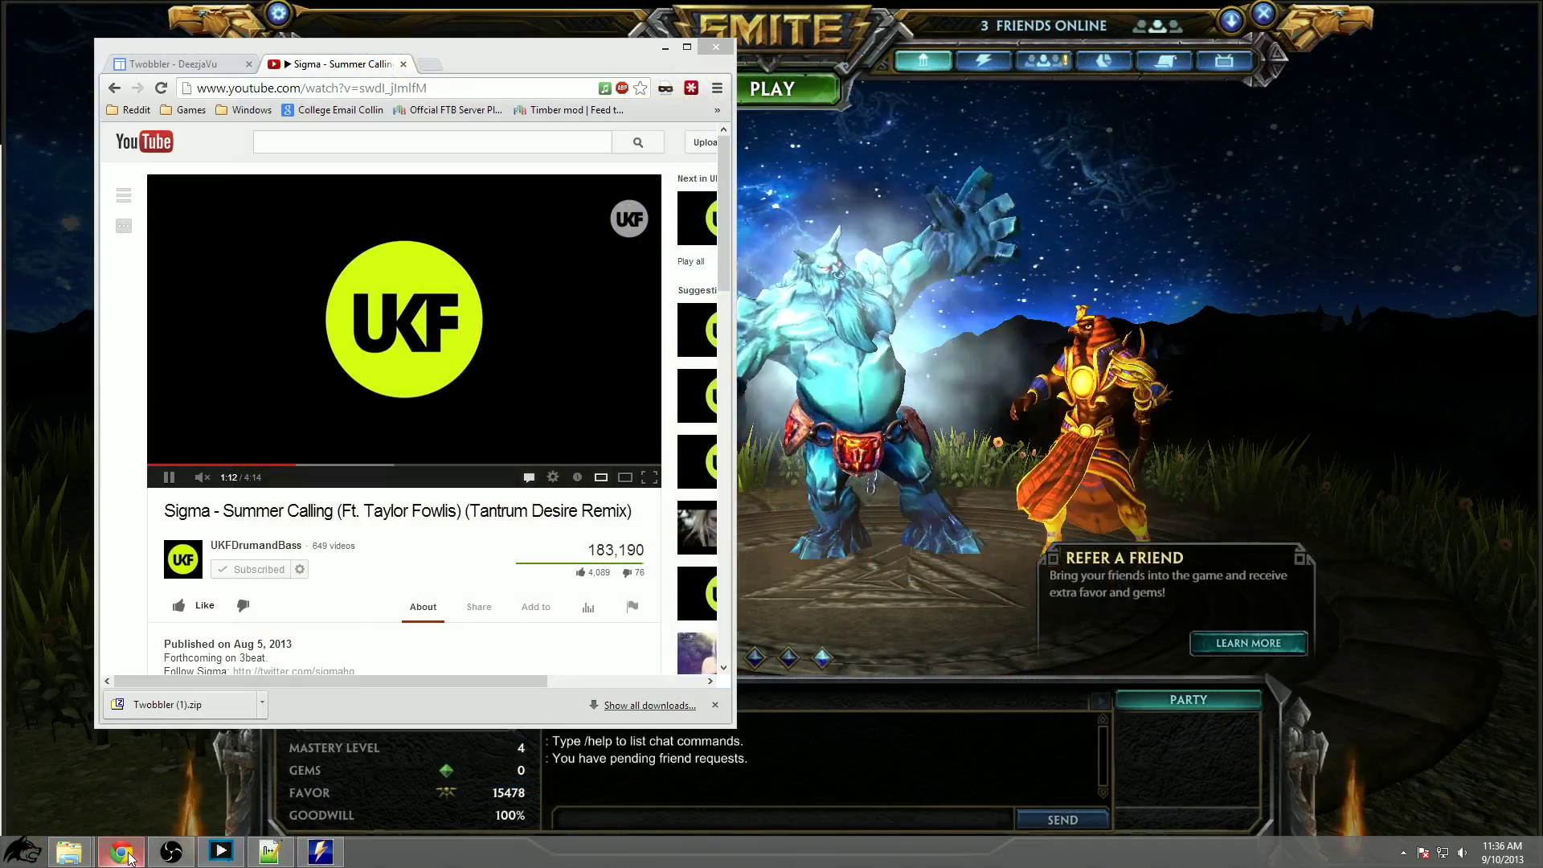
Show the Twobbler - DeezjaVu tab in a maximized Chrome window and scroll through the page.
left_click(173, 64)
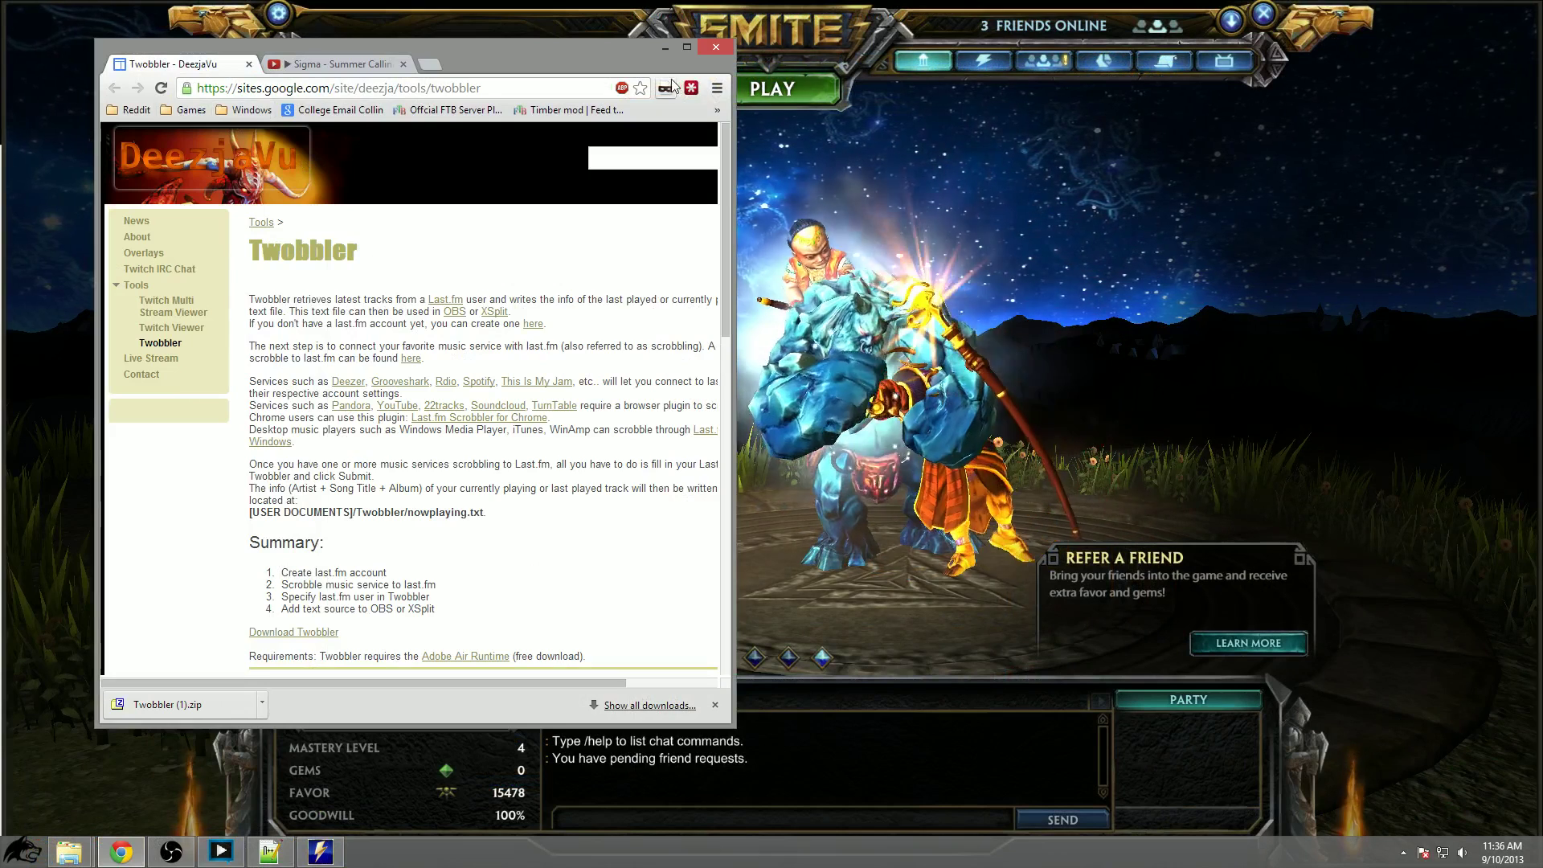
left_click(687, 48)
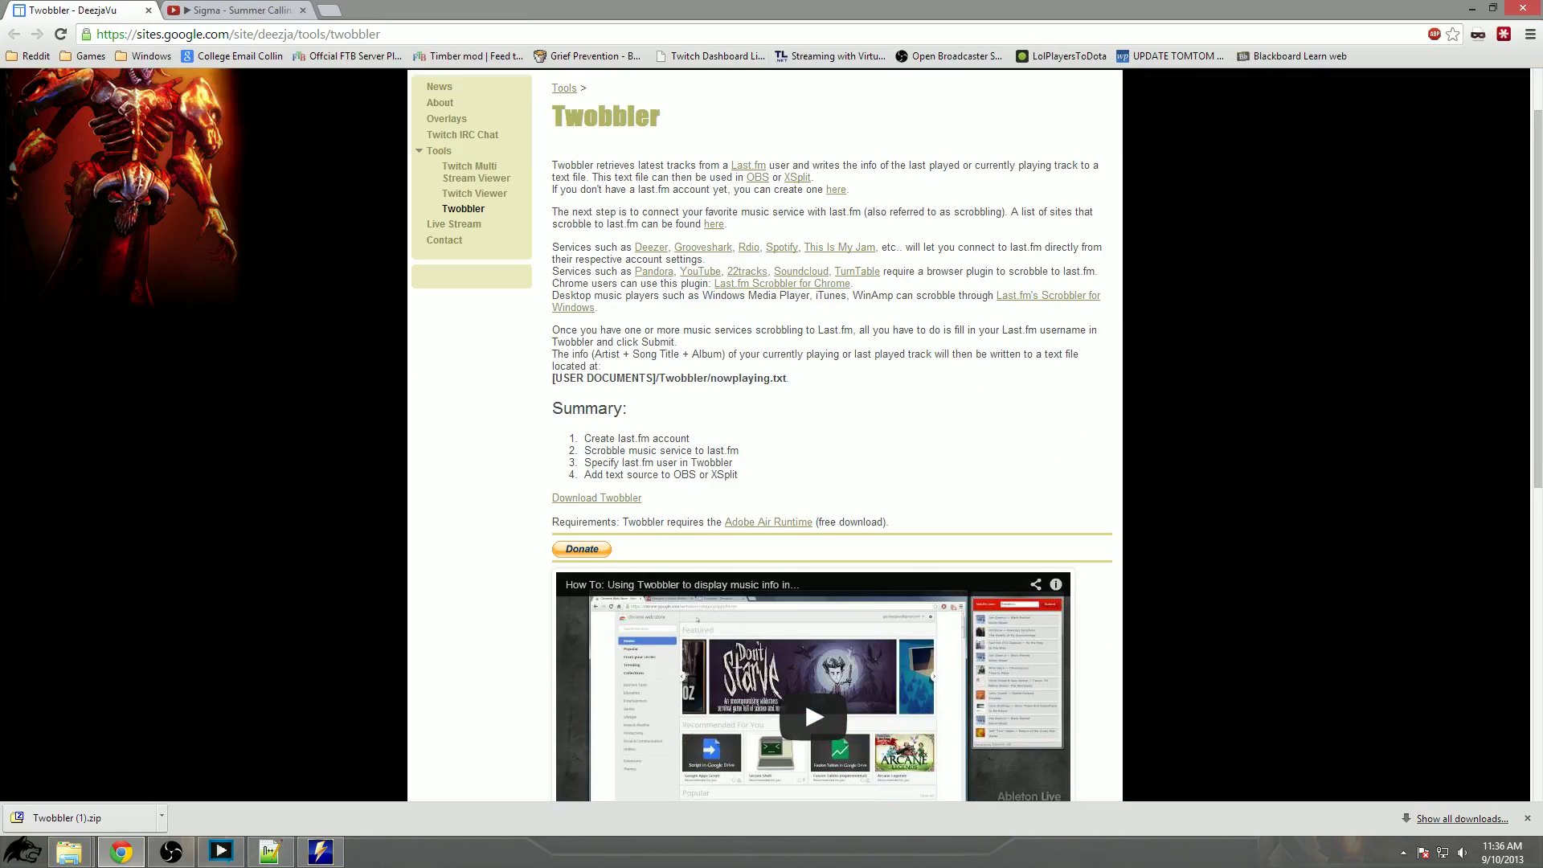
scroll(697, 619, "down", 5)
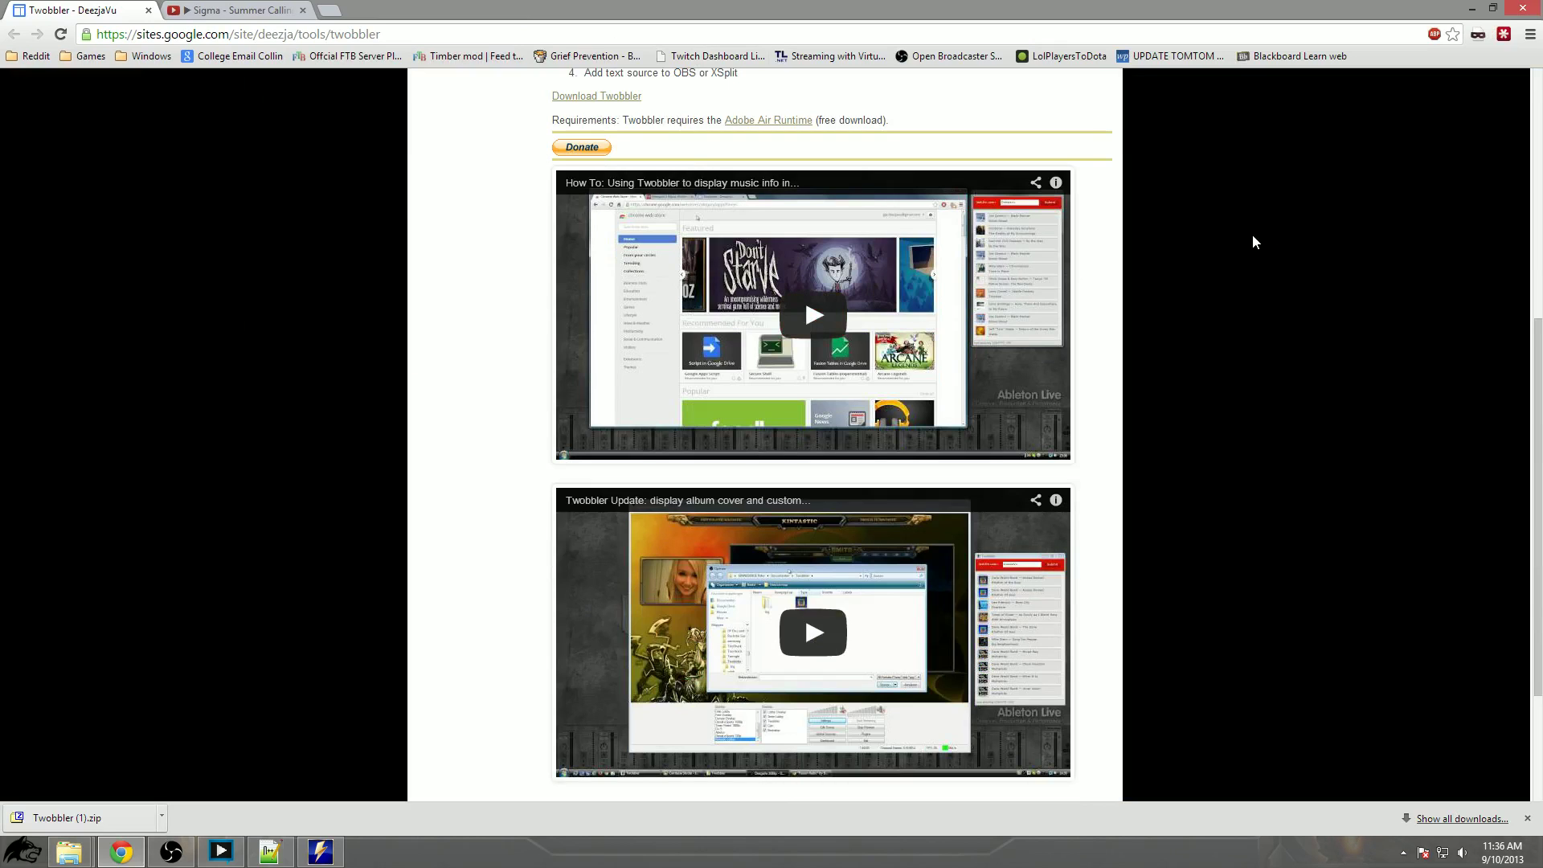
scroll(1219, 224, "up", 3)
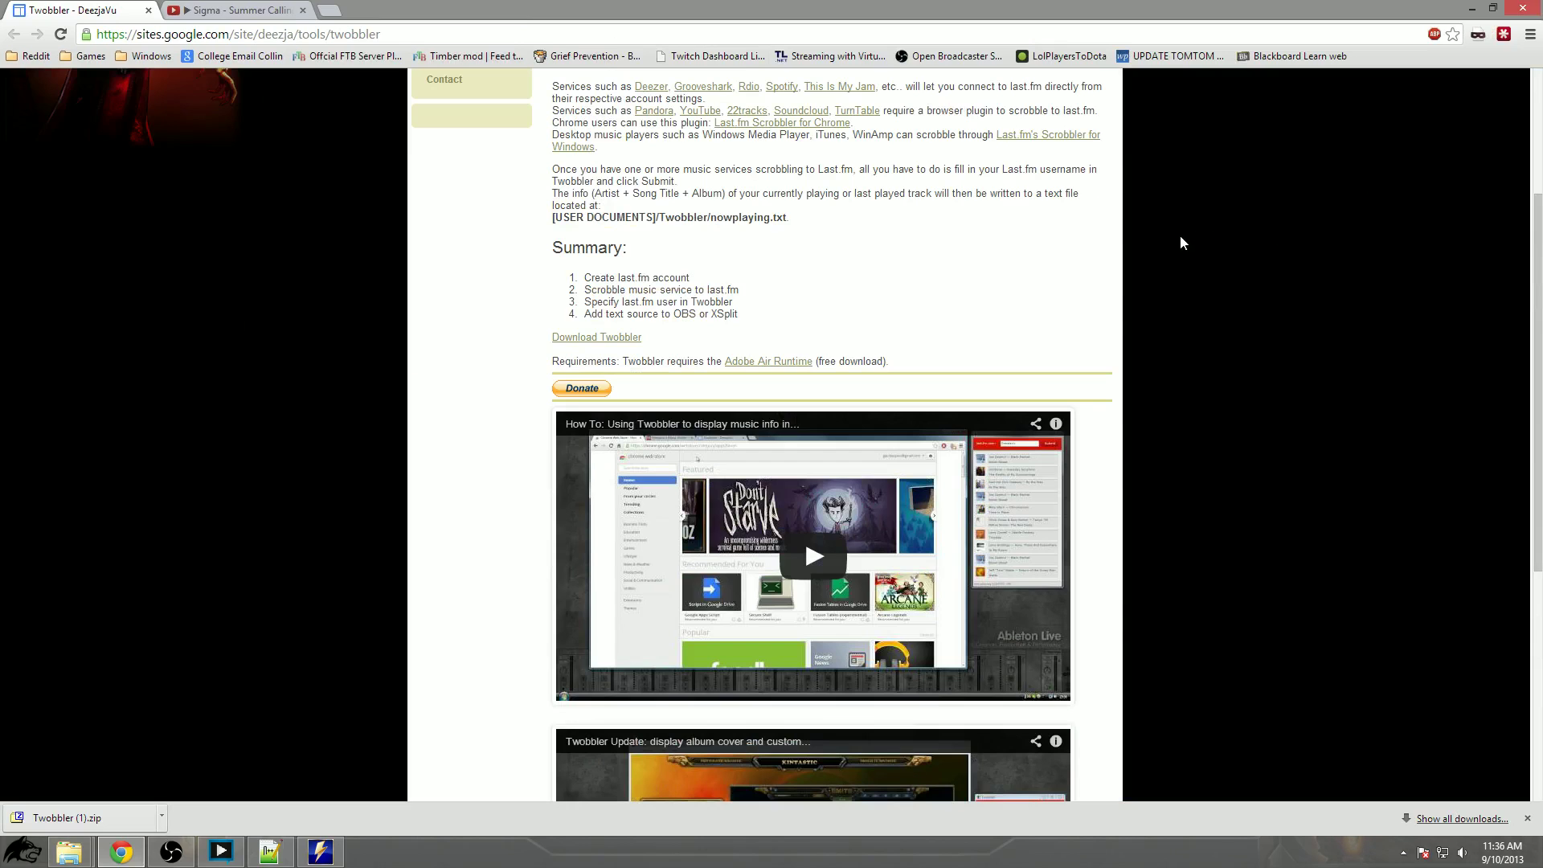
scroll(1020, 273, "up", 2)
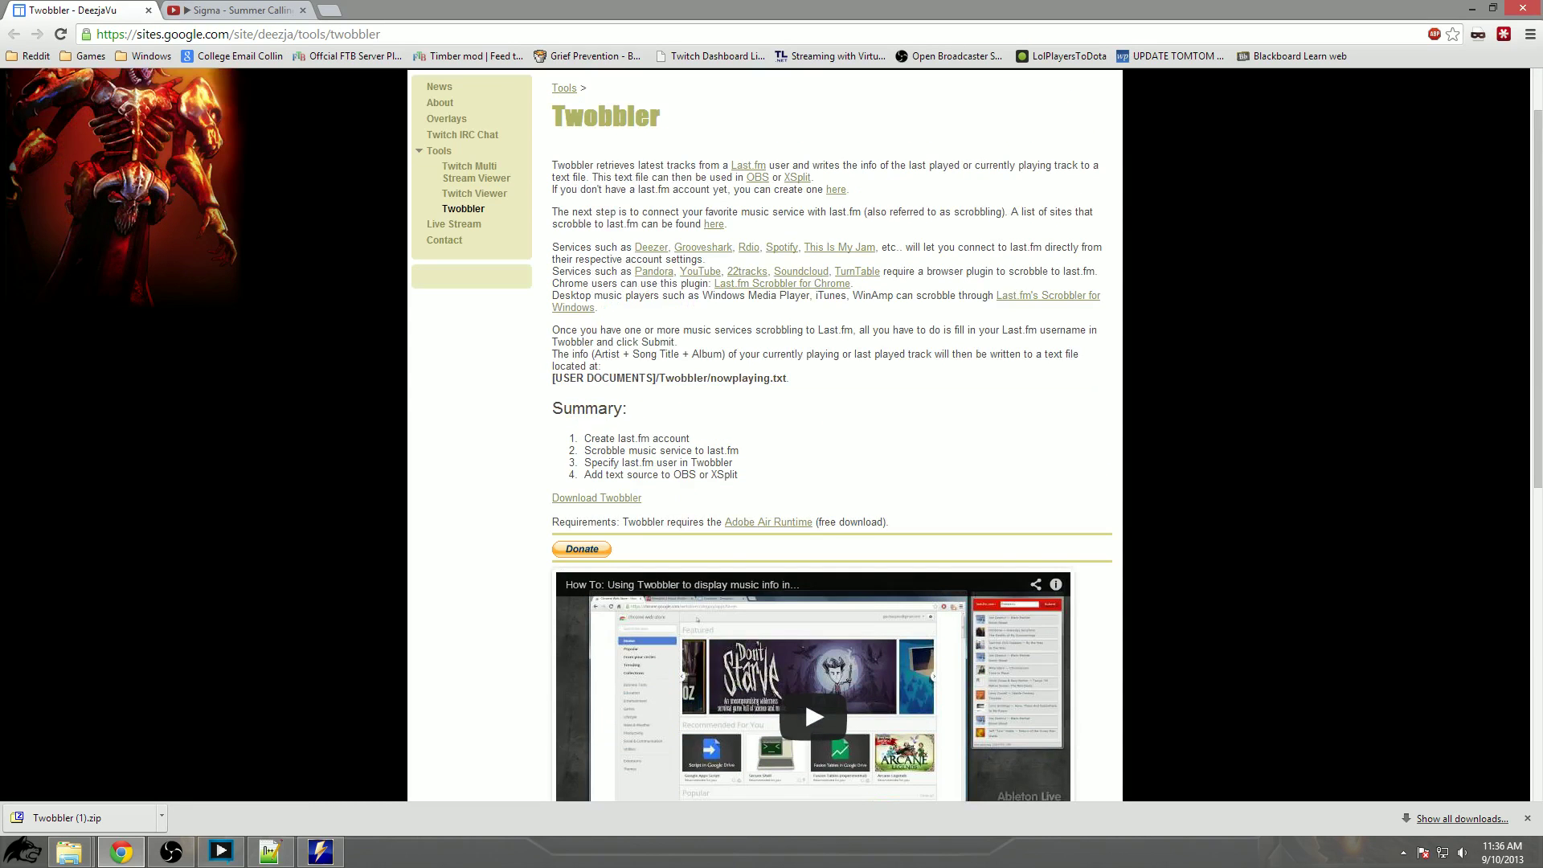